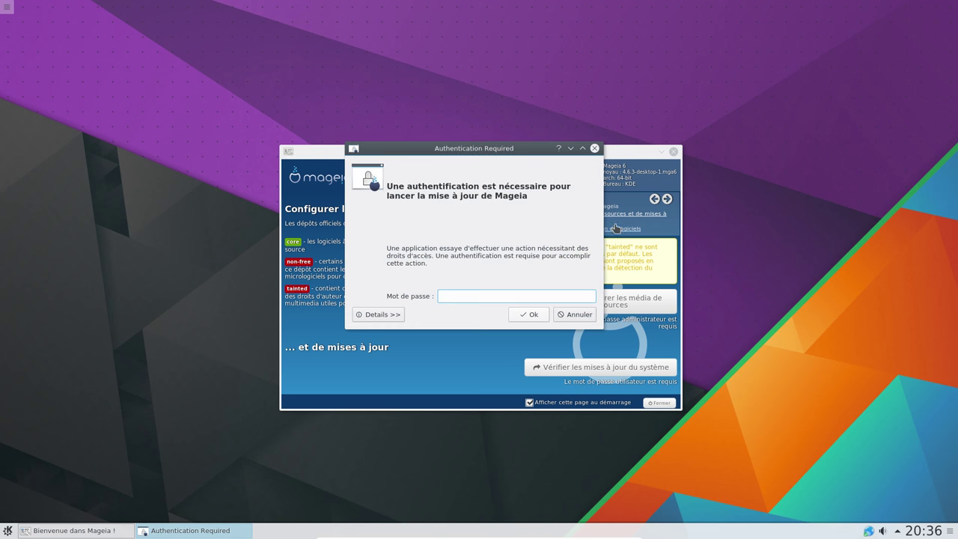
Dismiss the update authentication and open the media source configuration, entering the root password
left_click(569, 317)
left_click(619, 303)
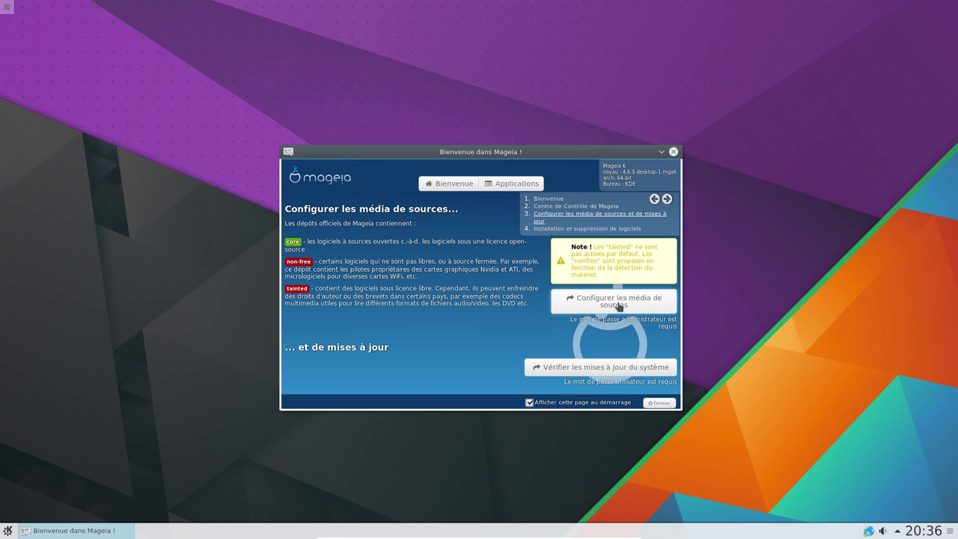
type("****")
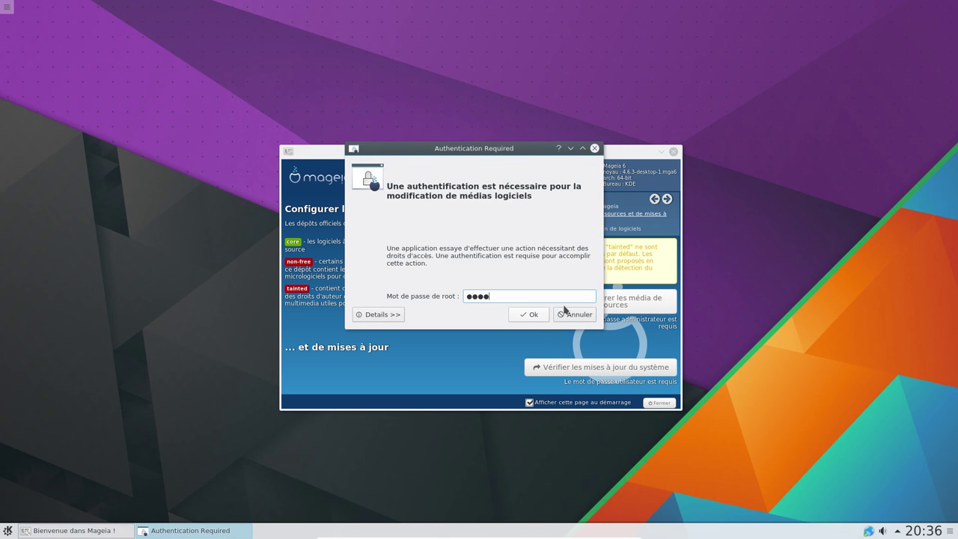
type("*****")
key("Return")
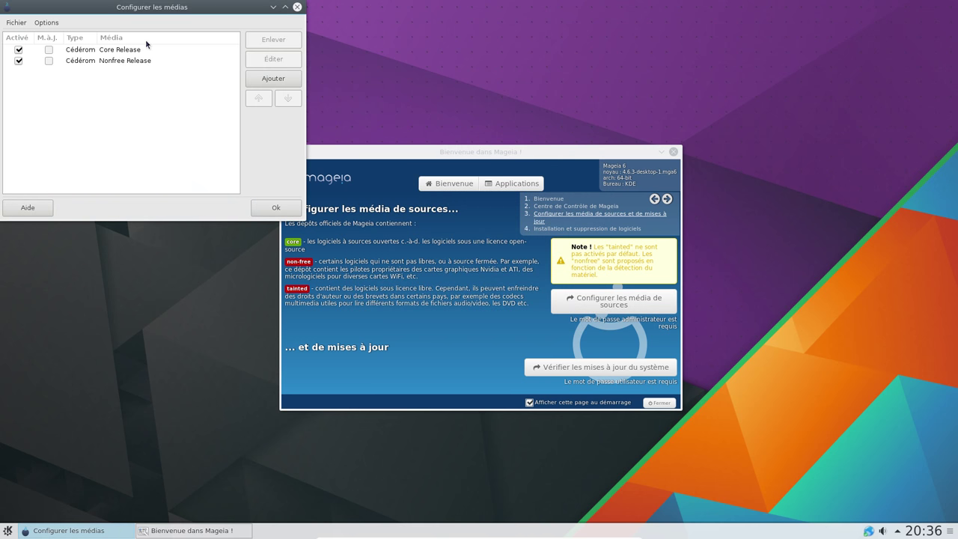
Remove the Core Release and Nonfree Release CD-ROM media from the source list
left_click_drag(114, 10, 478, 170)
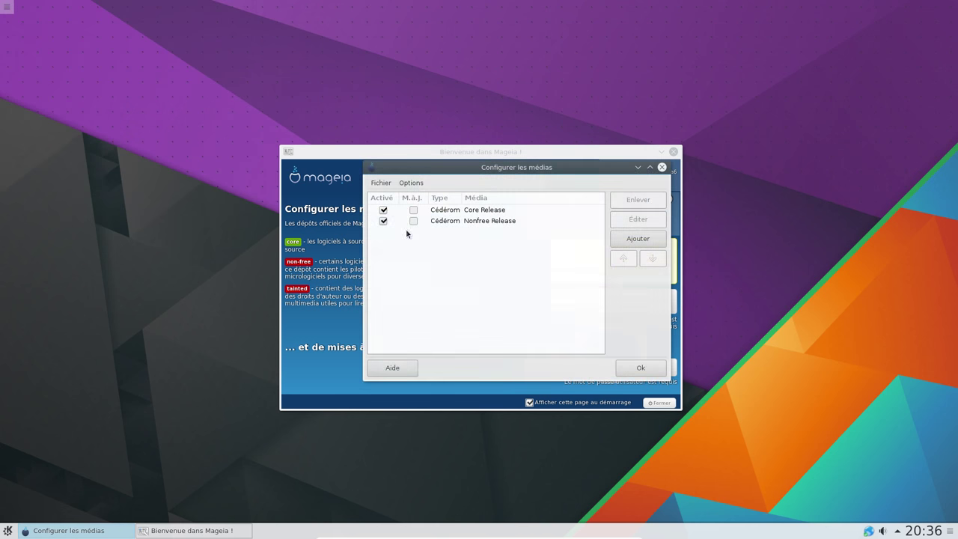
left_click(446, 214)
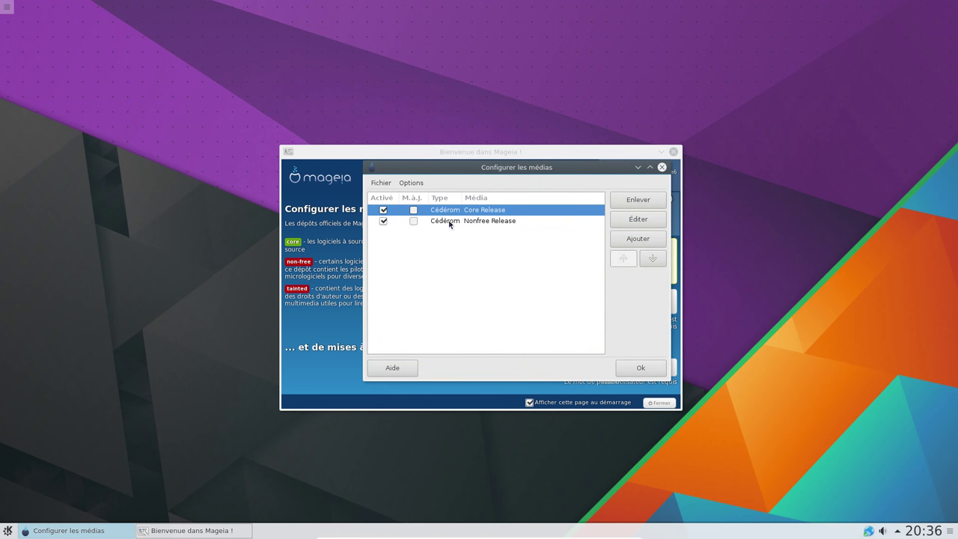
left_click(448, 220, "shift")
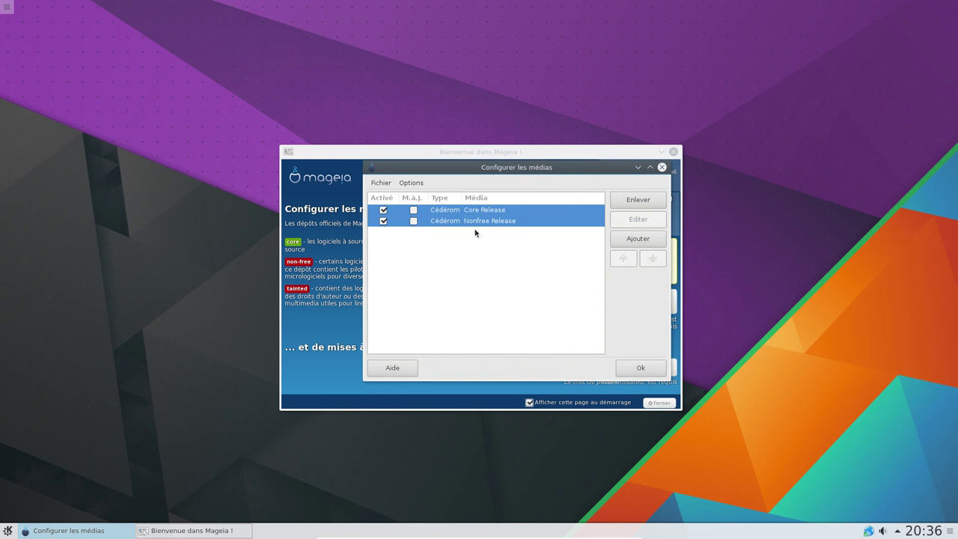
left_click(641, 202)
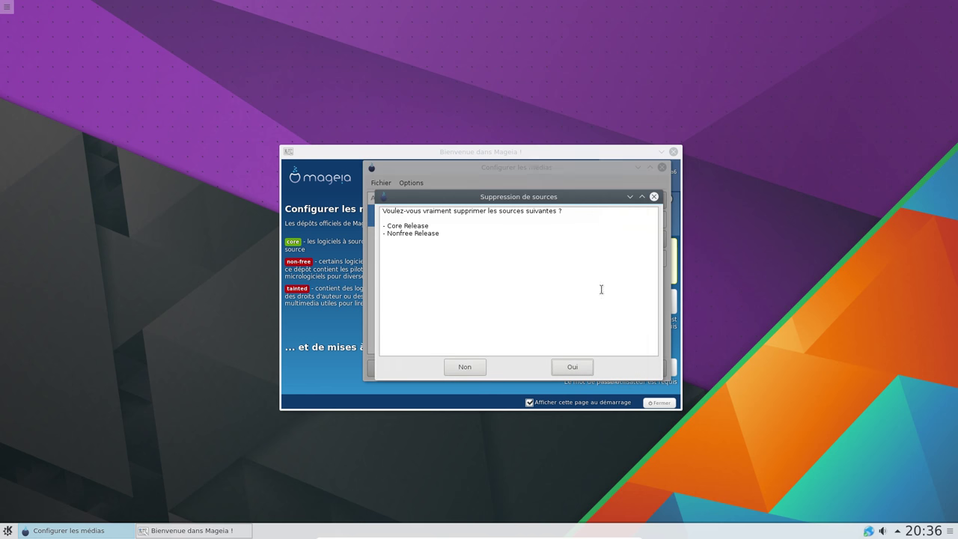
left_click(577, 367)
Add the online mirror media, agreeing to contact the Mageia website for the mirror list
left_click(644, 238)
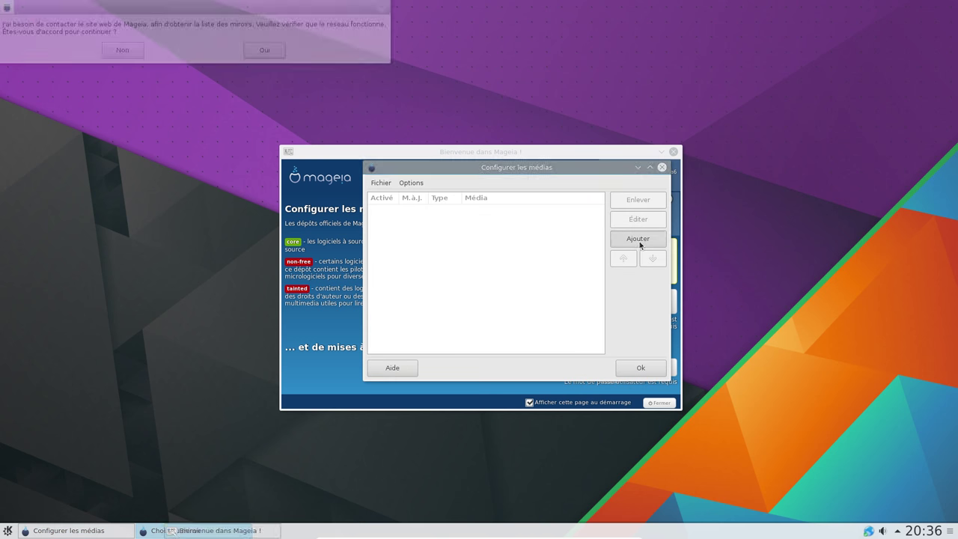
left_click(270, 53)
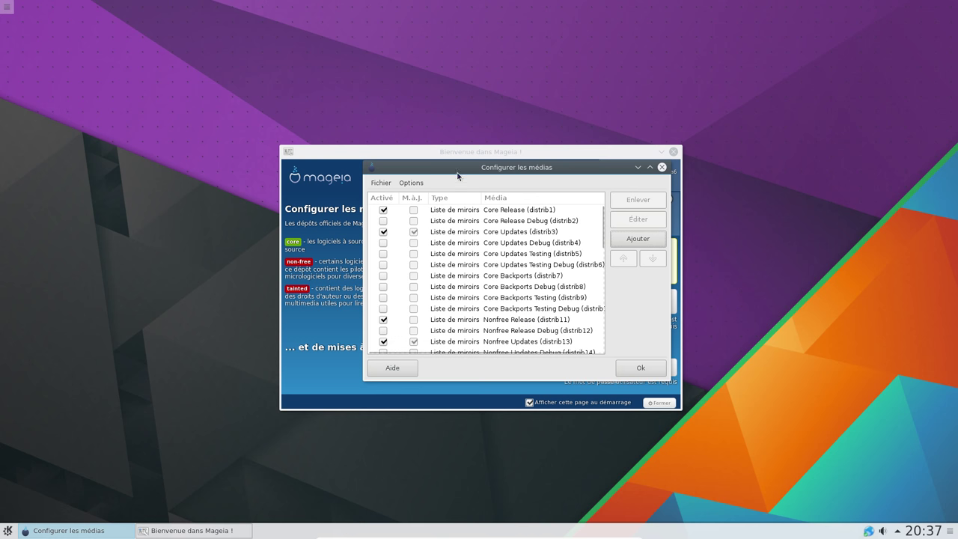
left_click_drag(458, 171, 429, 33)
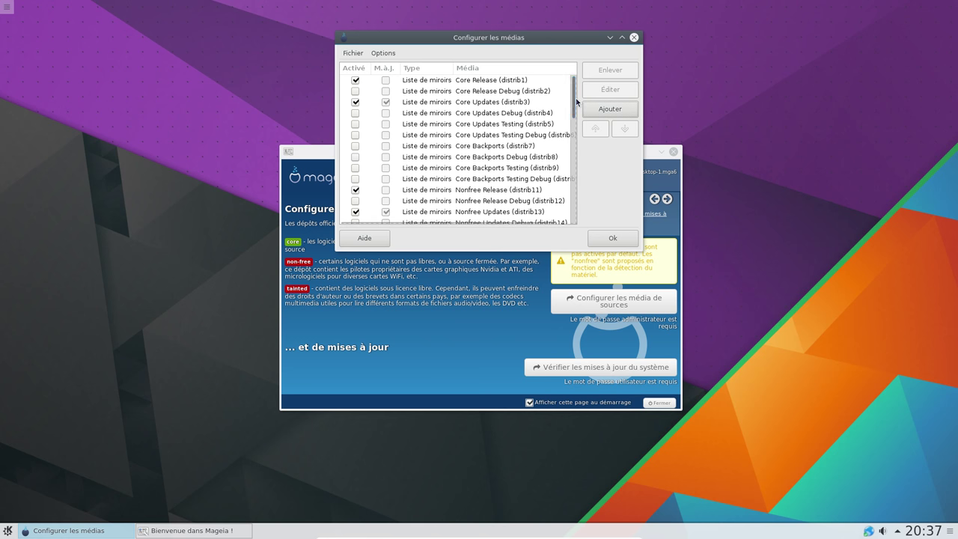
Enable the 64-bit Tainted Release (distrib21) and Tainted Updates (distrib23) media
left_click_drag(574, 103, 576, 153)
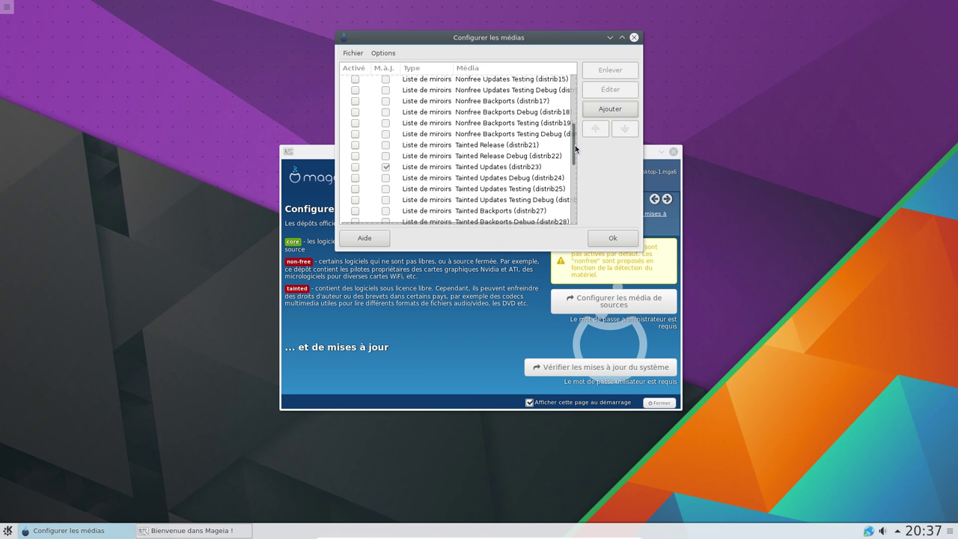
left_click(356, 145)
left_click(355, 167)
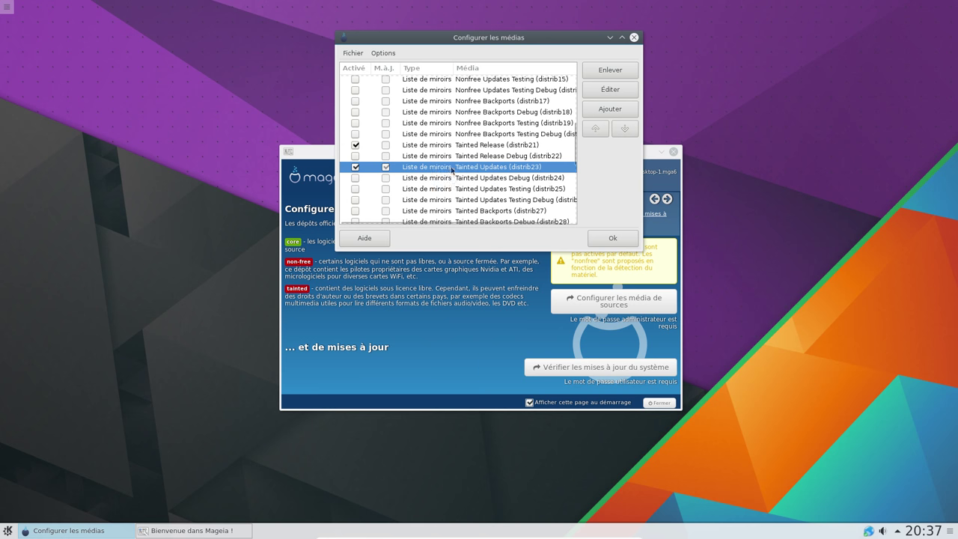
Enable the Tainted 32bit Release and Tainted 32bit Updates media and accept the media configuration
scroll(574, 148, "down", 1)
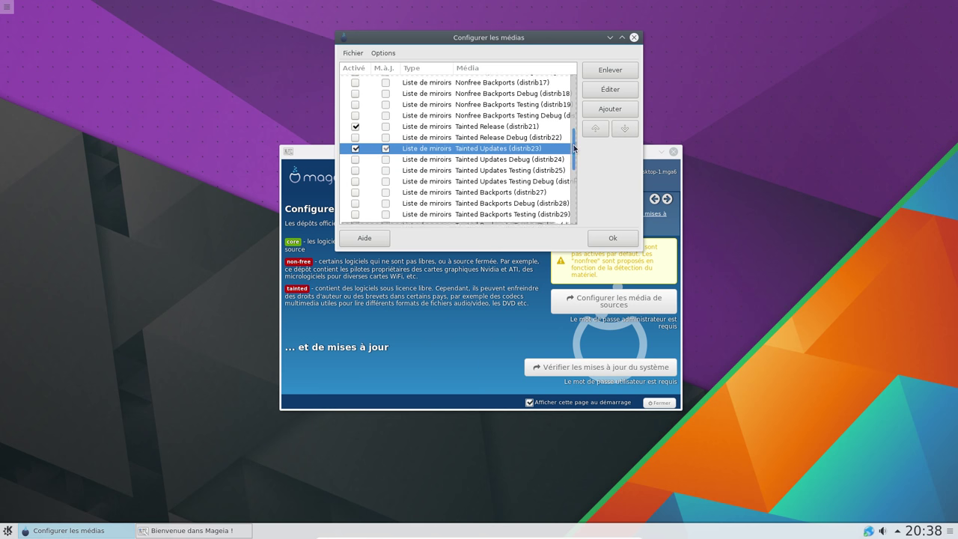
left_click_drag(574, 147, 574, 196)
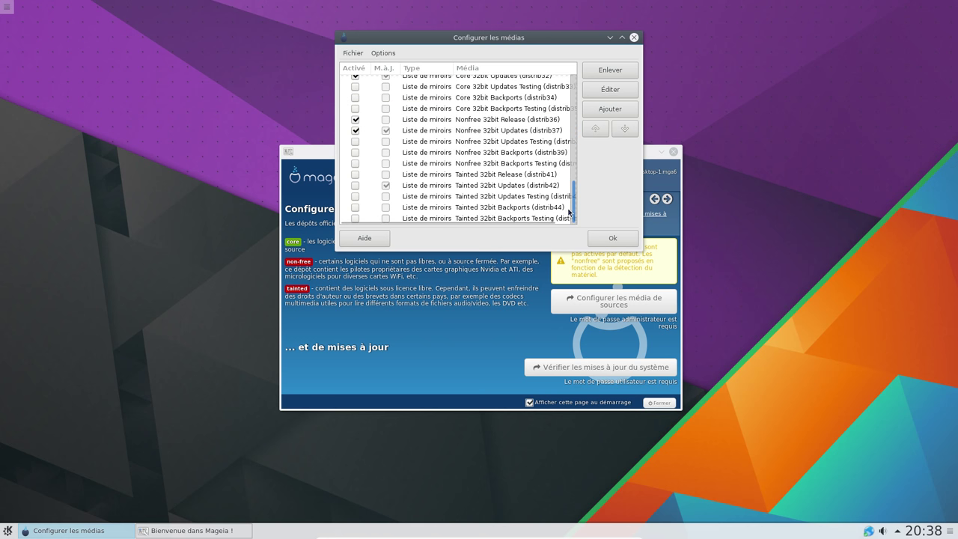
left_click(356, 185)
left_click(358, 176)
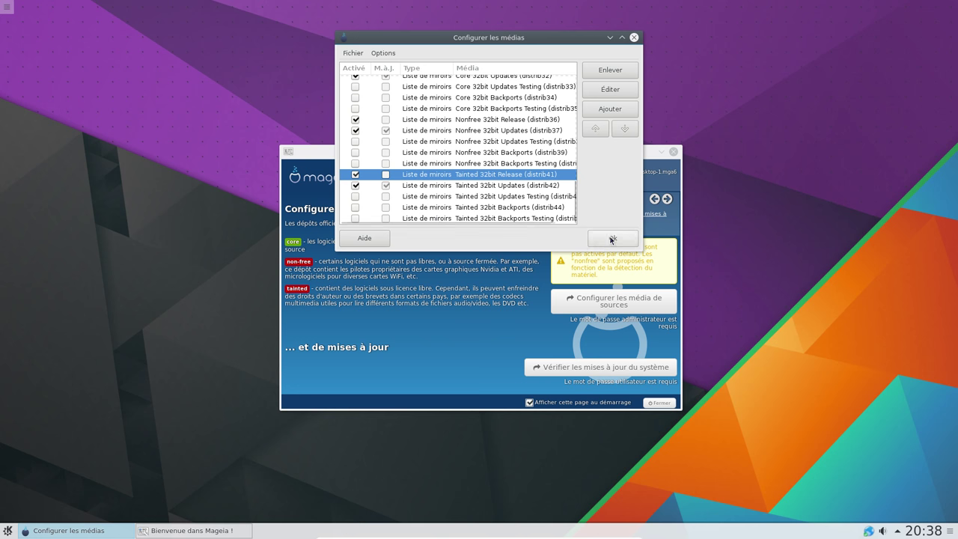
left_click(610, 238)
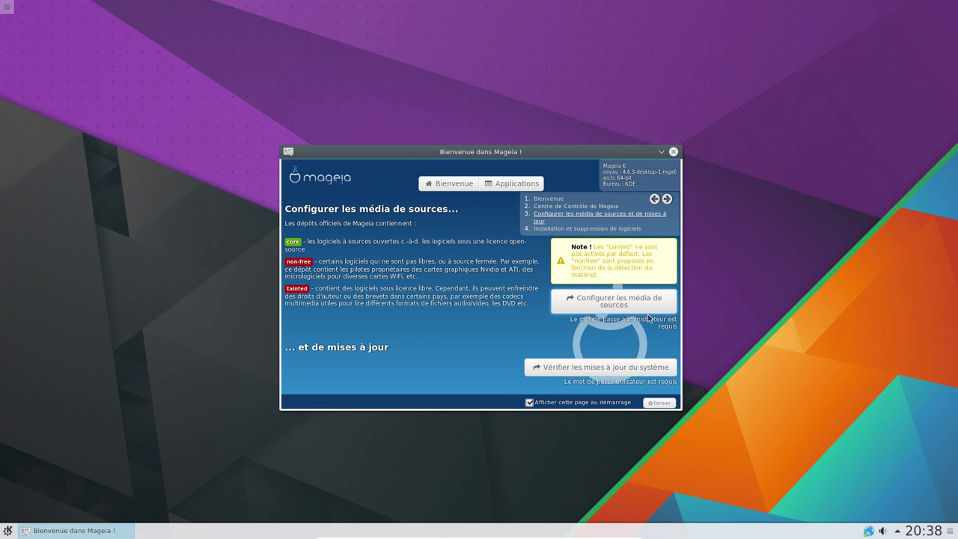
Advance the welcome guide to the software installation and removal page and close the guide
left_click(665, 198)
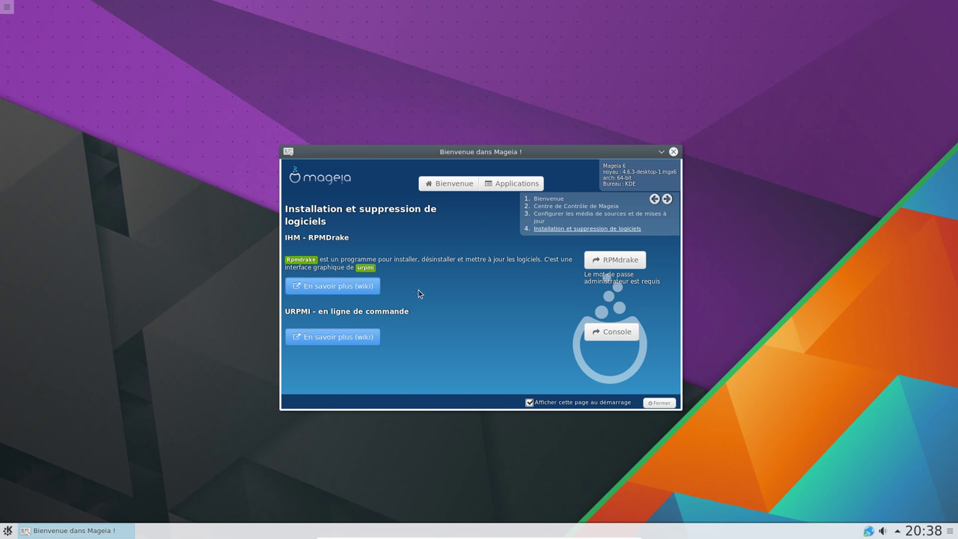
left_click(673, 152)
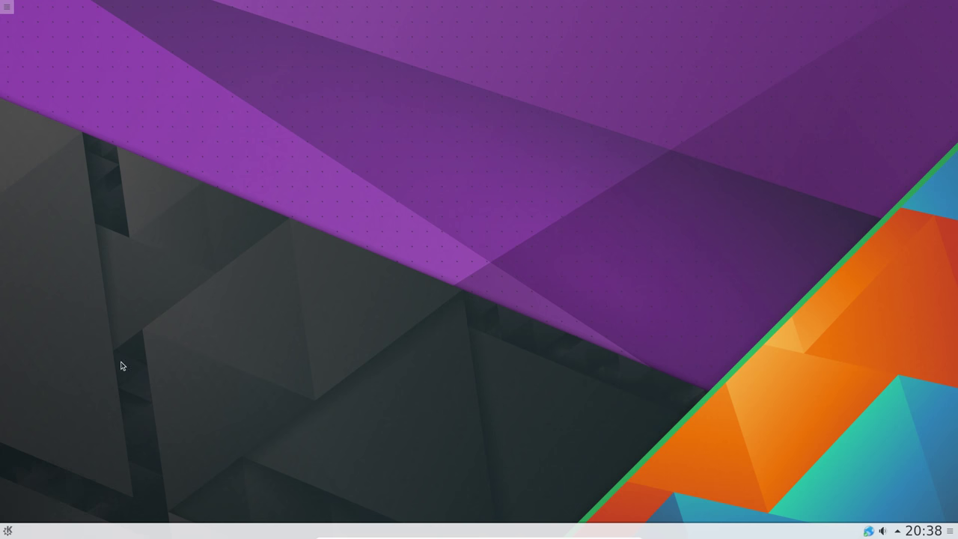
Search the application launcher for "kinf" and clear the search
key("super")
type("kinfo")
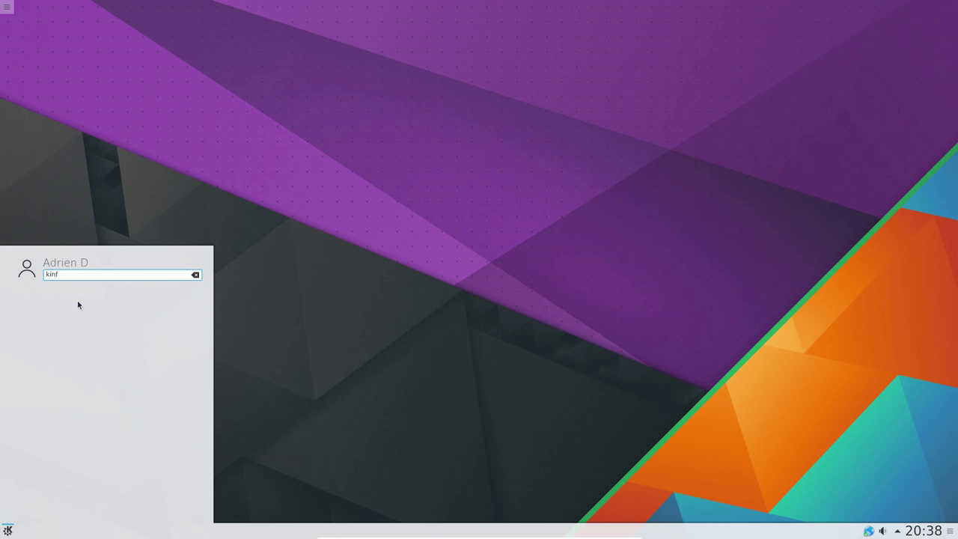
key("BackSpace")
key("BackSpace")
key("BackSpace")
key("BackSpace")
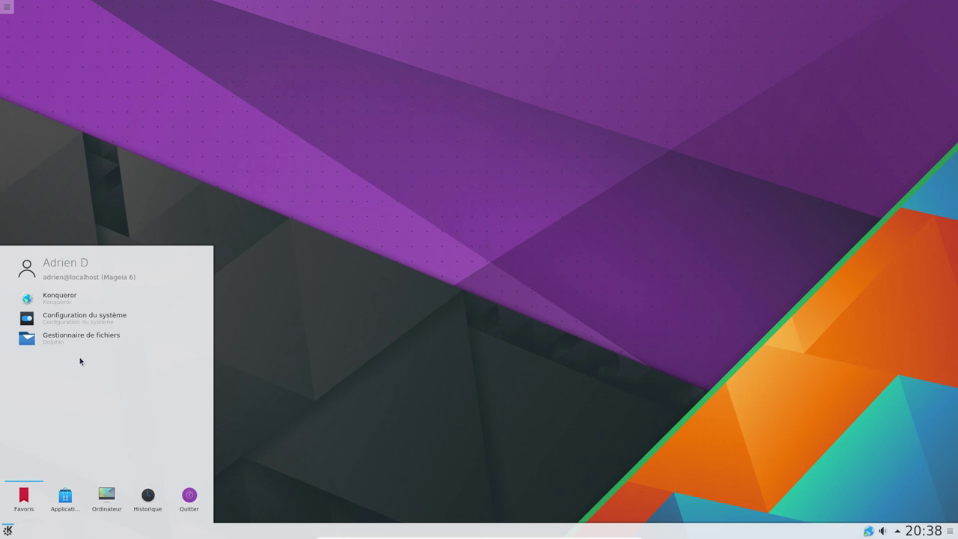
Look through the launcher's Outils category, search the launcher for "info" and close it
left_click(65, 498)
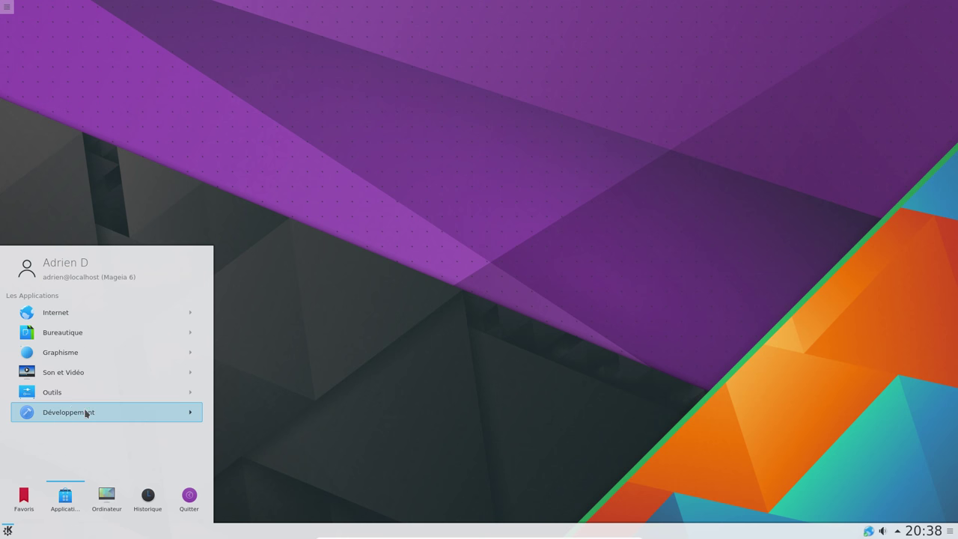
left_click(77, 393)
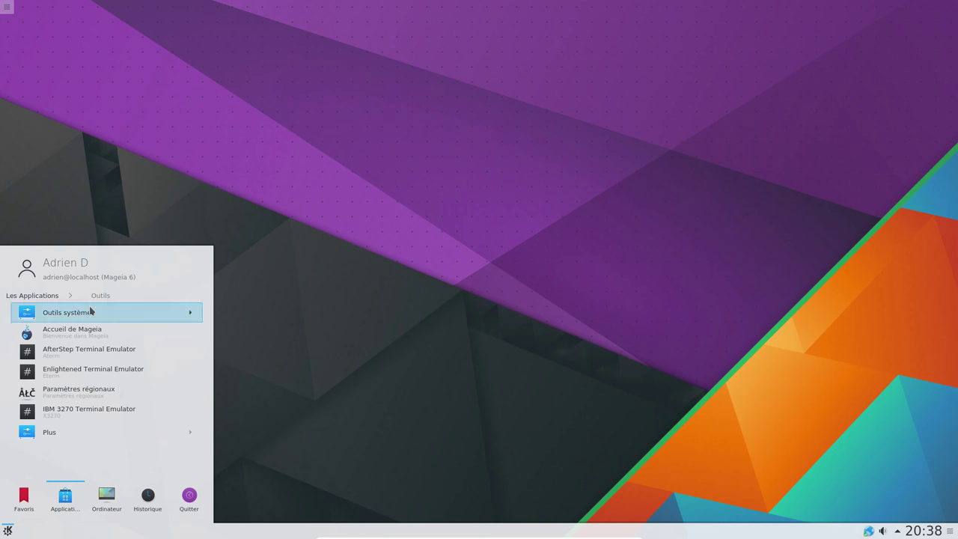
type("info")
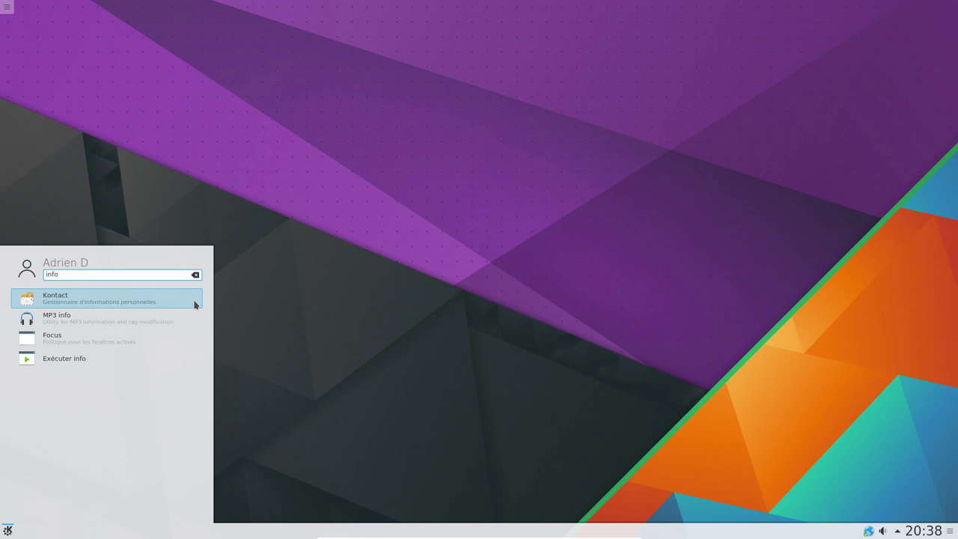
left_click(392, 249)
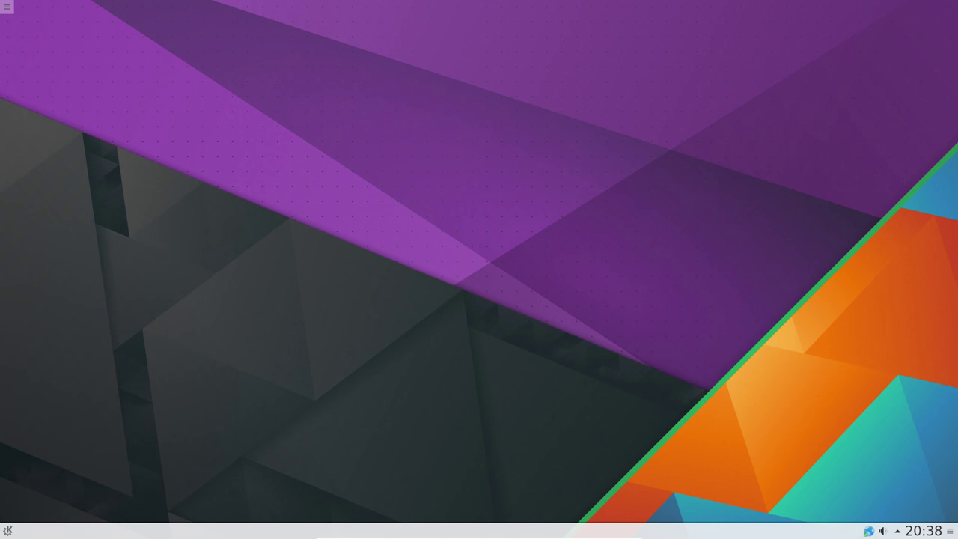
Search the graphical components for "menu" and add the Menu des applications widget to the panel beside the existing launcher
right_click(335, 255)
left_click(252, 443)
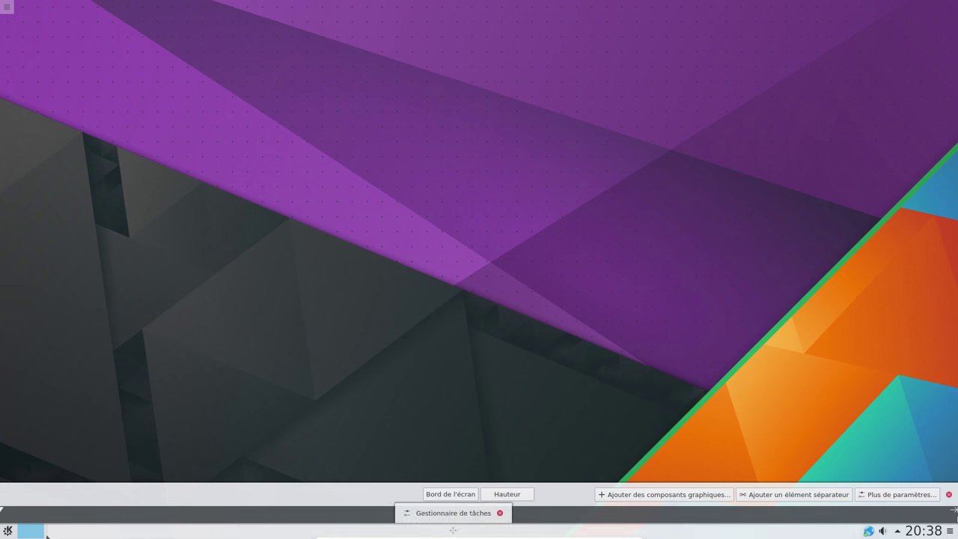
mouse_move(435, 524)
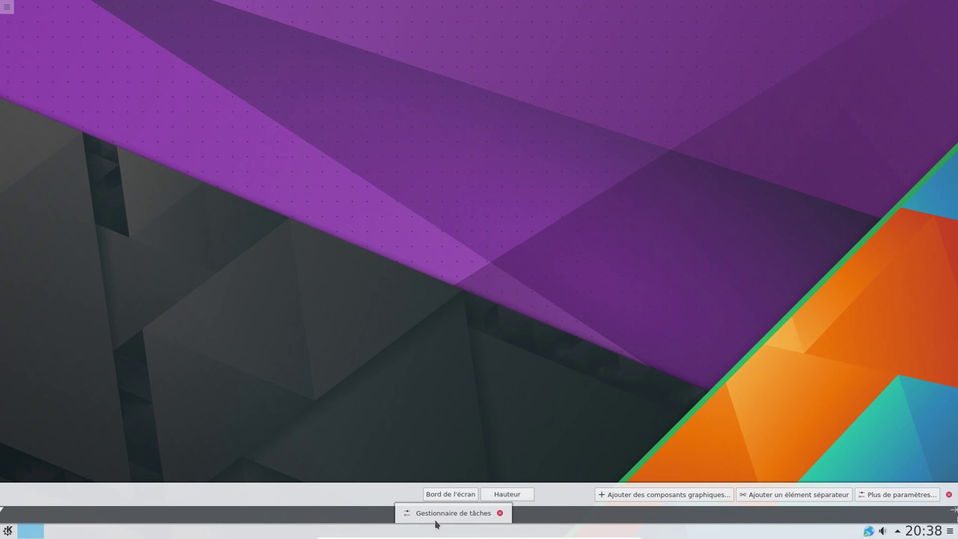
left_click(687, 497)
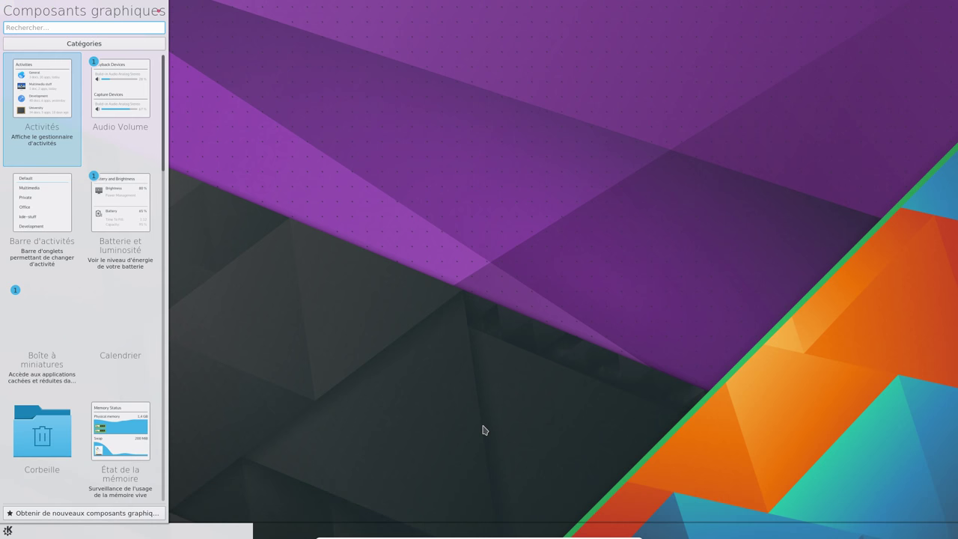
type("boîte")
left_click_drag(42, 98, 15, 532)
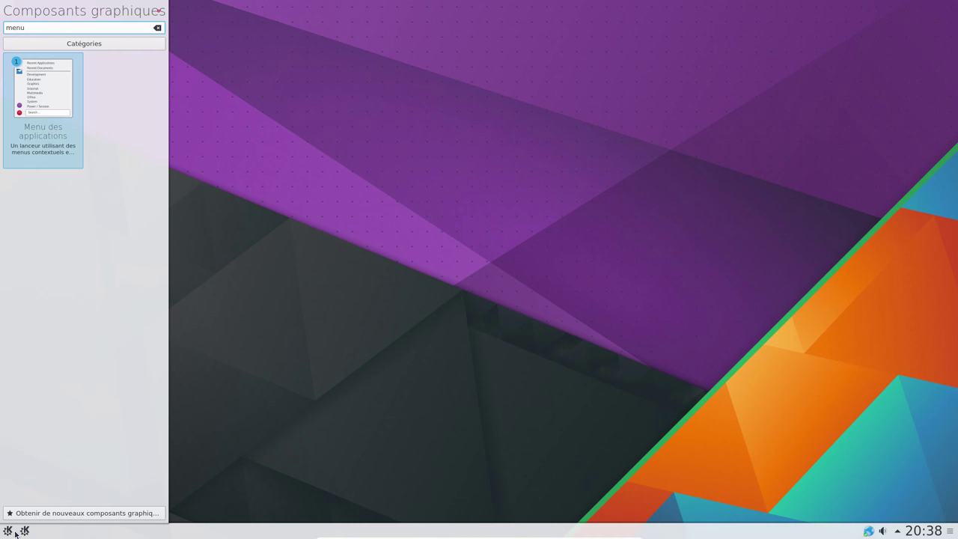
Remove the original Lanceur d'application widget from the panel and lock the graphical components
right_click(8, 531)
left_click(545, 362)
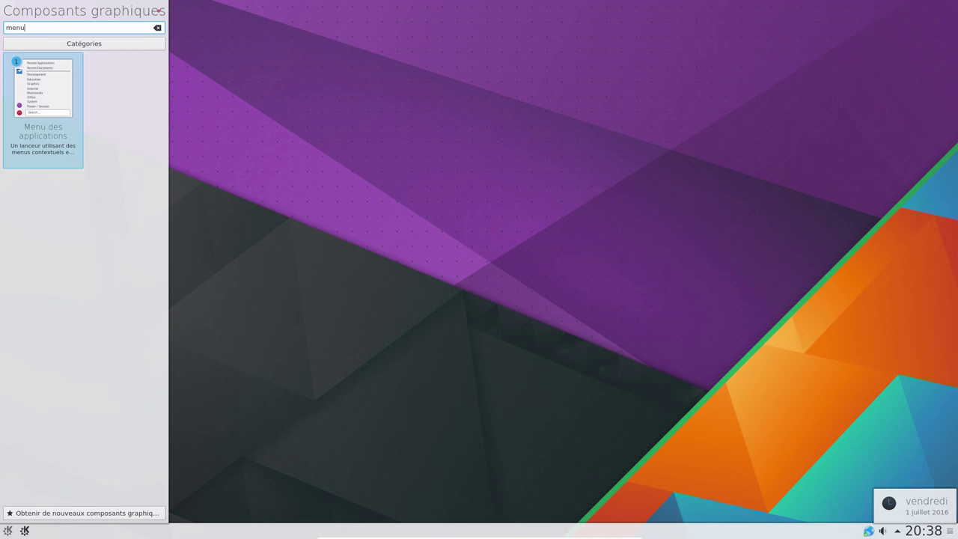
left_click(950, 530)
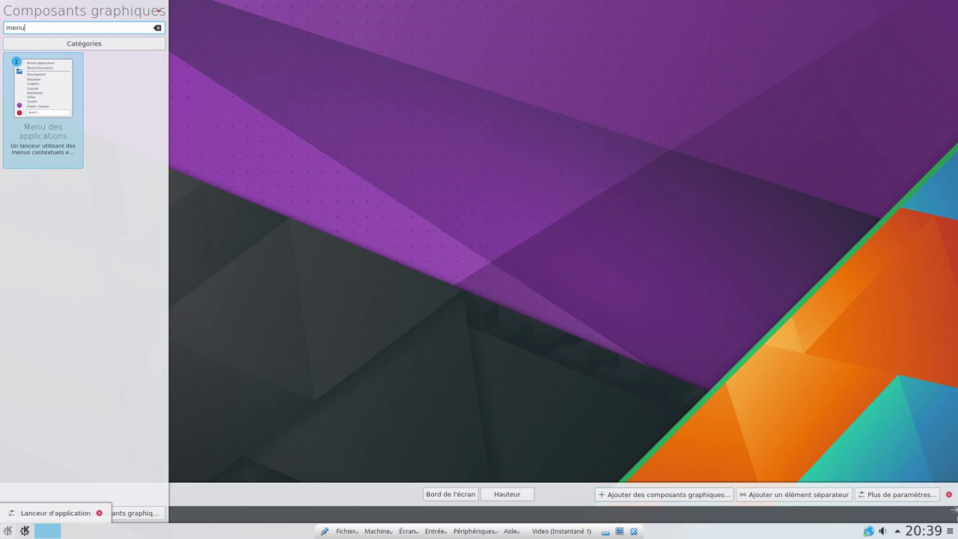
left_click(98, 513)
right_click(315, 218)
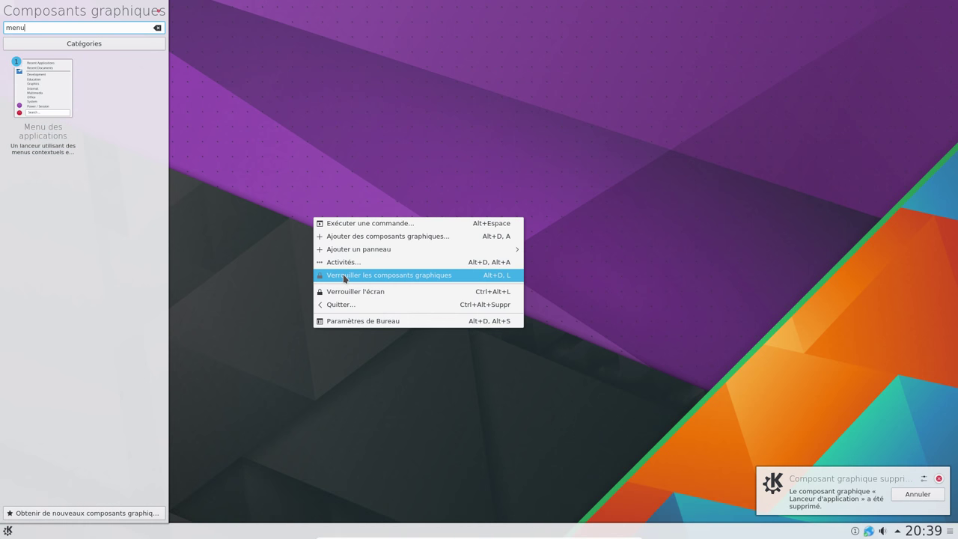
left_click(345, 277)
Look through the Internet and Bureautique categories of the new applications menu, including their Plus submenus
left_click(7, 531)
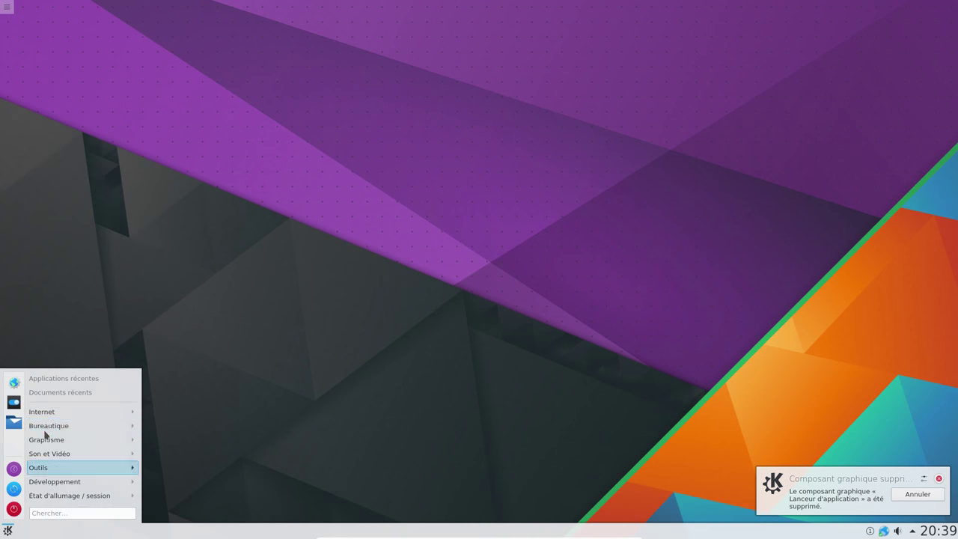
mouse_move(62, 410)
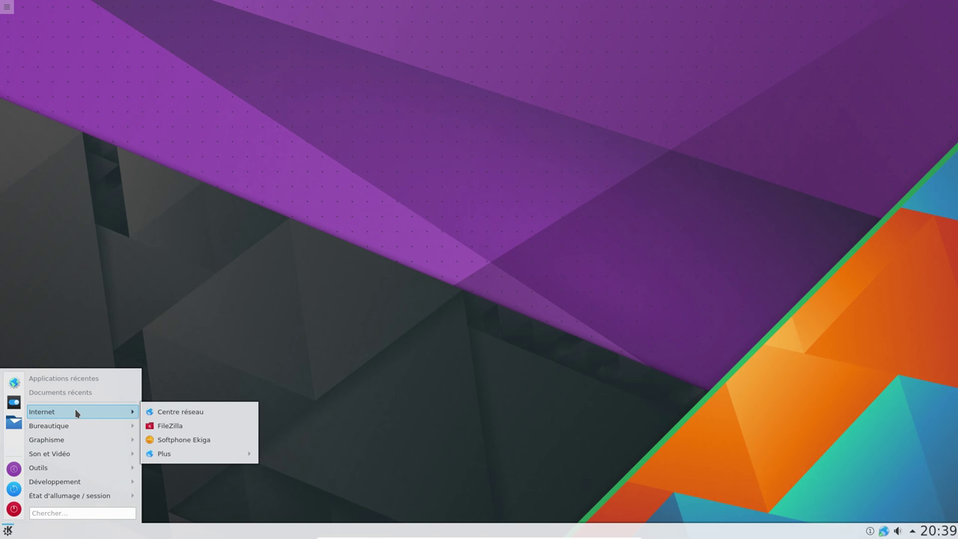
mouse_move(222, 463)
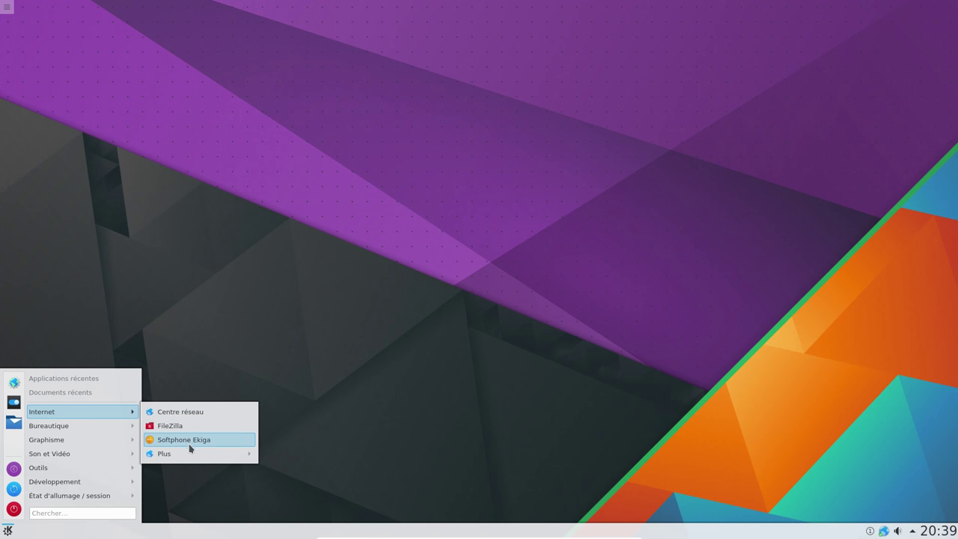
mouse_move(190, 455)
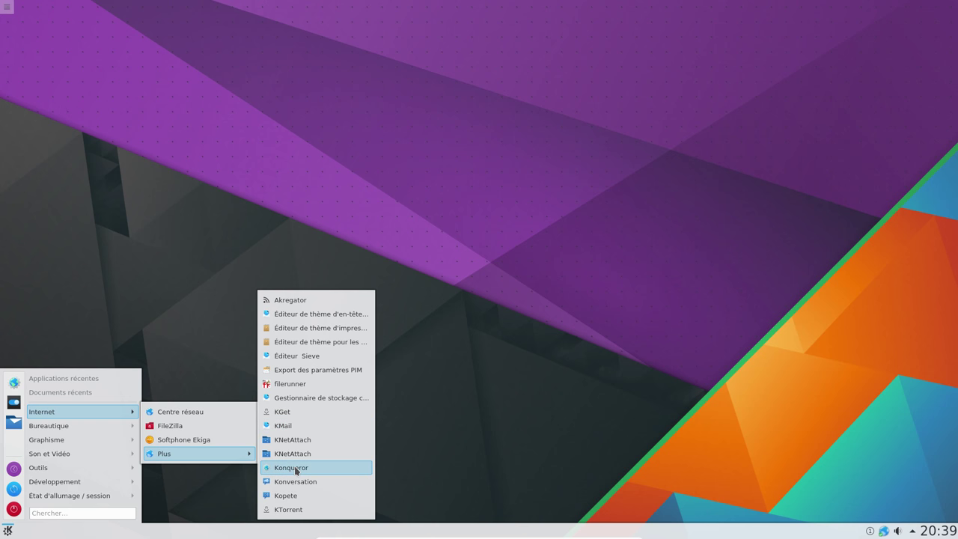
mouse_move(43, 427)
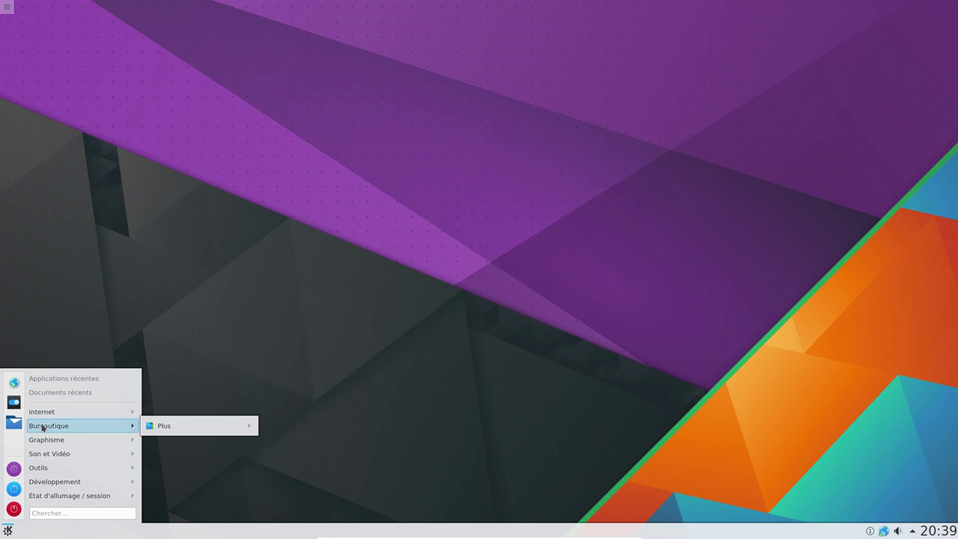
mouse_move(201, 429)
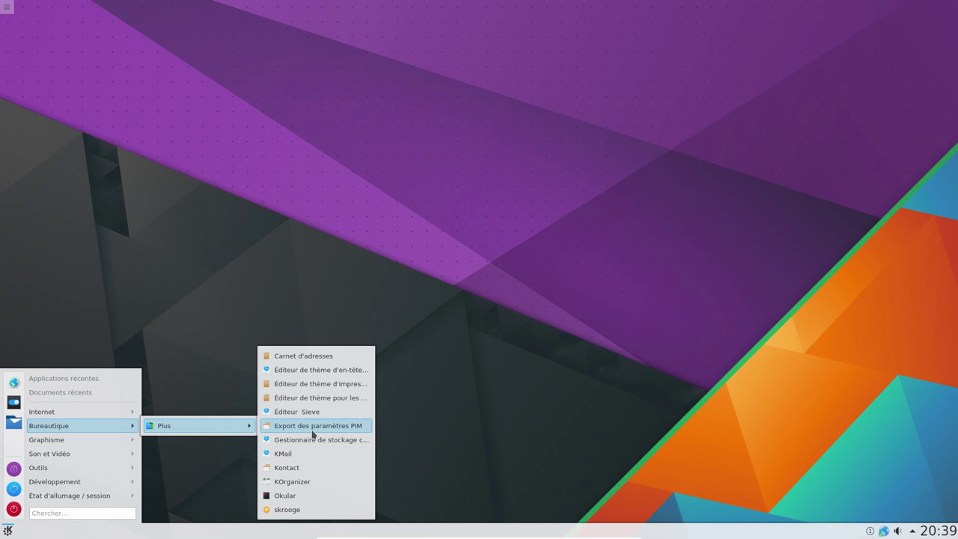
Look through the Graphisme category of the applications menu and launch GIMP
mouse_move(60, 440)
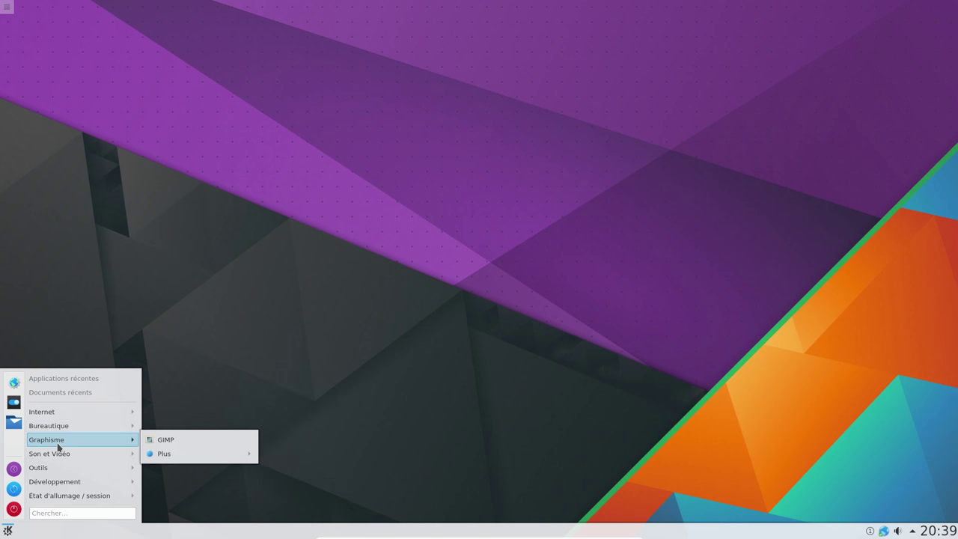
mouse_move(186, 458)
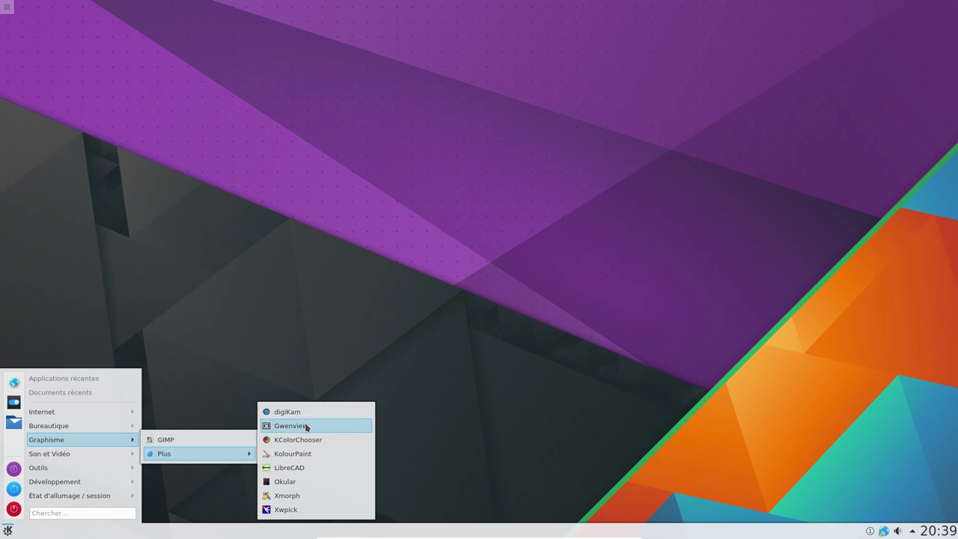
left_click(198, 443)
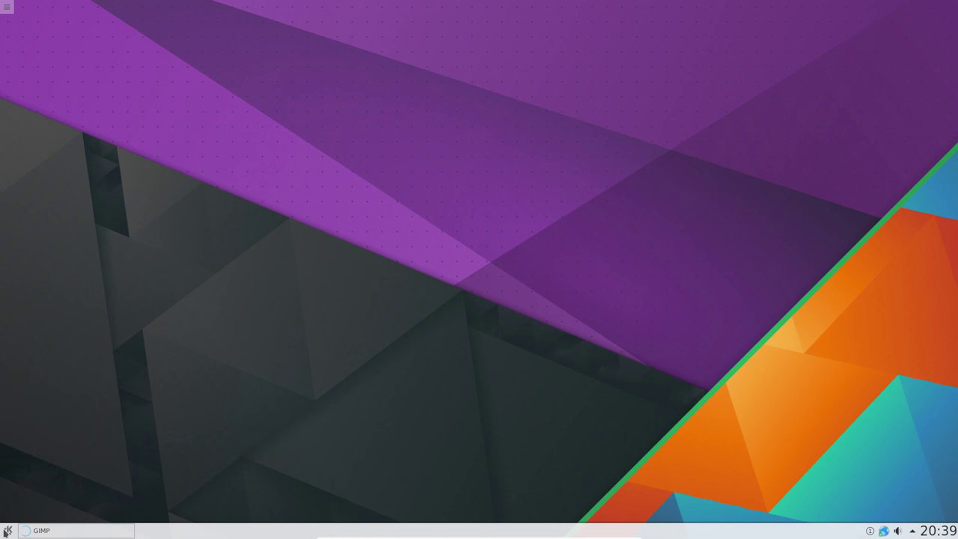
Look through the Son et Vidéo category of the applications menu and launch Lecteur multimédia VLC
left_click(7, 530)
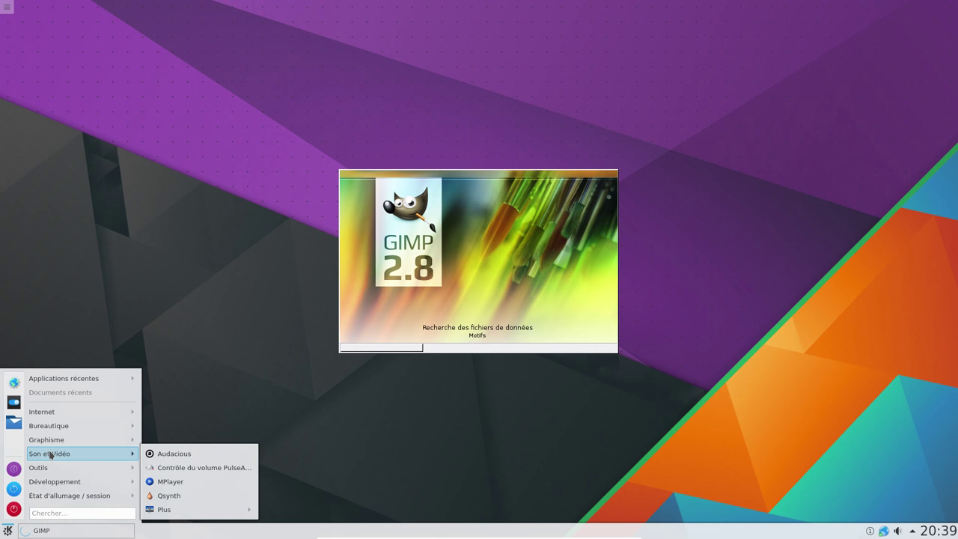
mouse_move(190, 516)
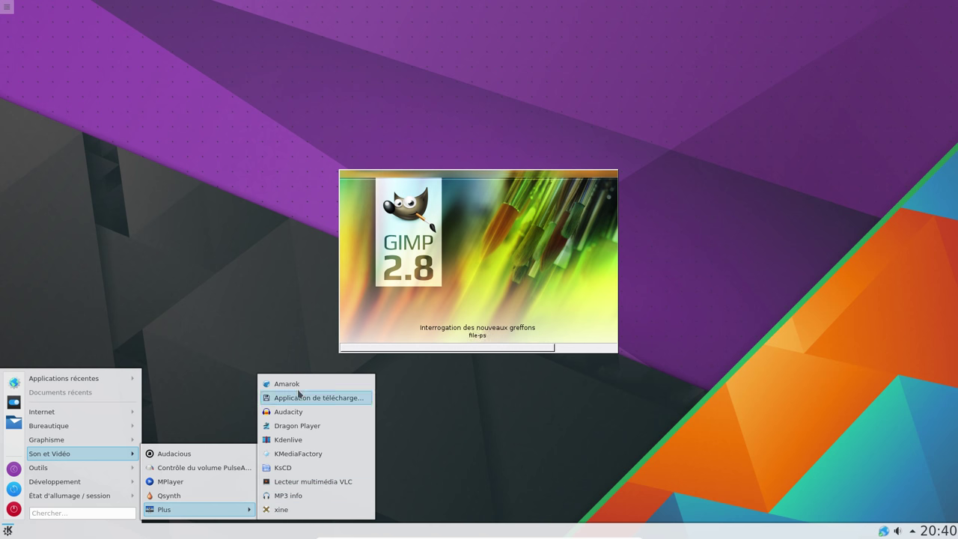
left_click(293, 485)
Look through the Outils category with its Outils système and Plus submenus, and launch the Dolphin file manager
left_click(7, 530)
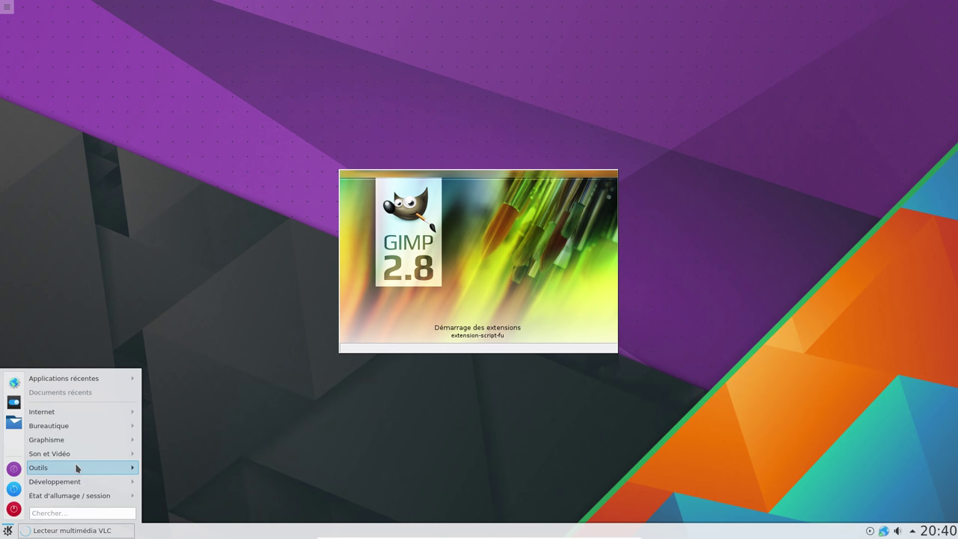
mouse_move(82, 455)
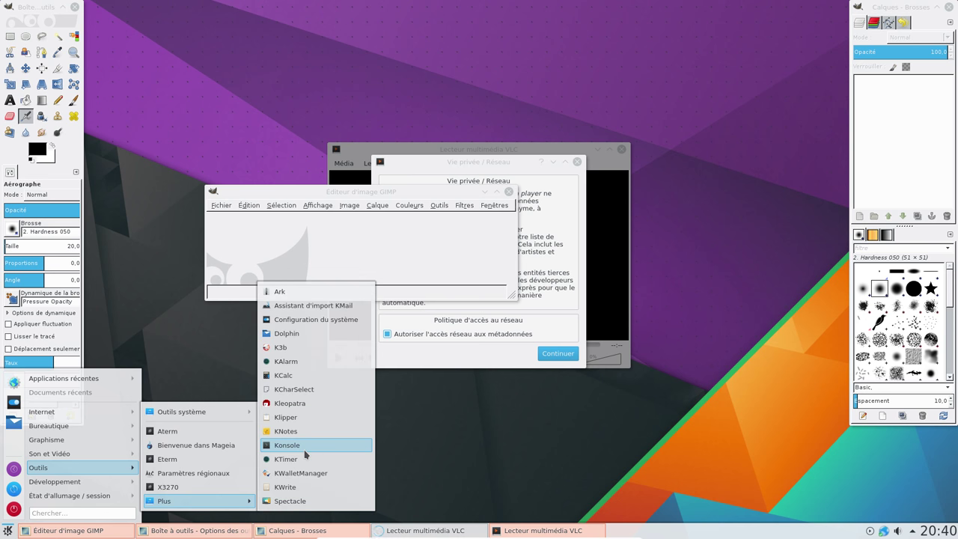
mouse_move(243, 418)
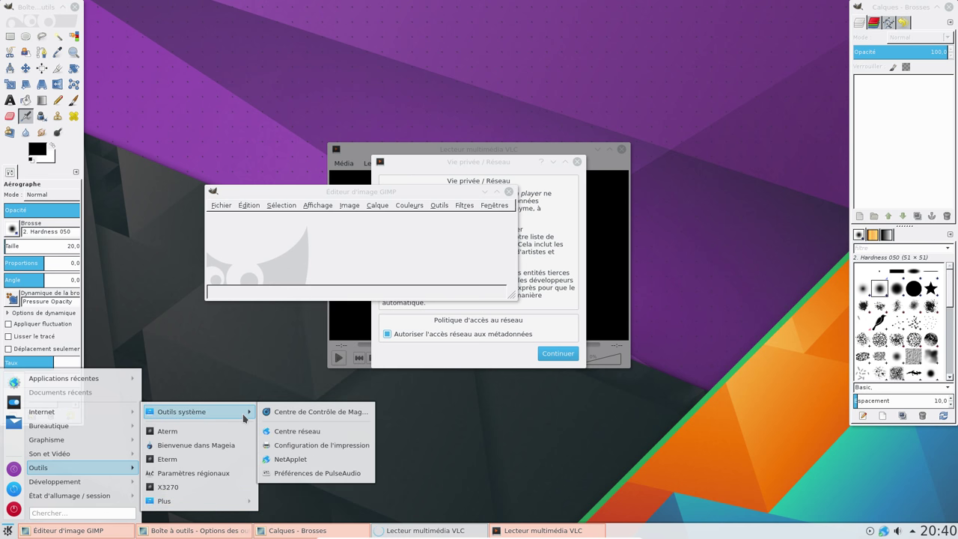
mouse_move(223, 503)
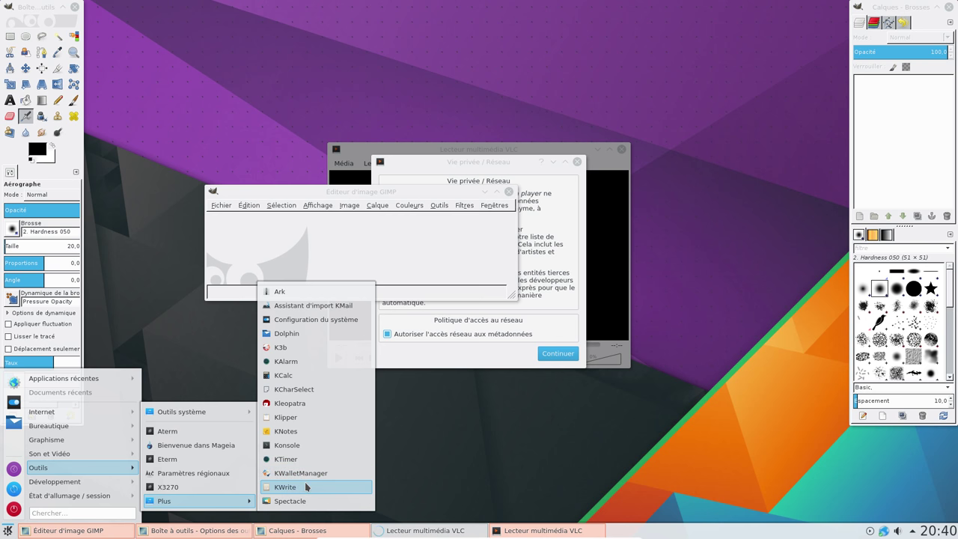
left_click(299, 337)
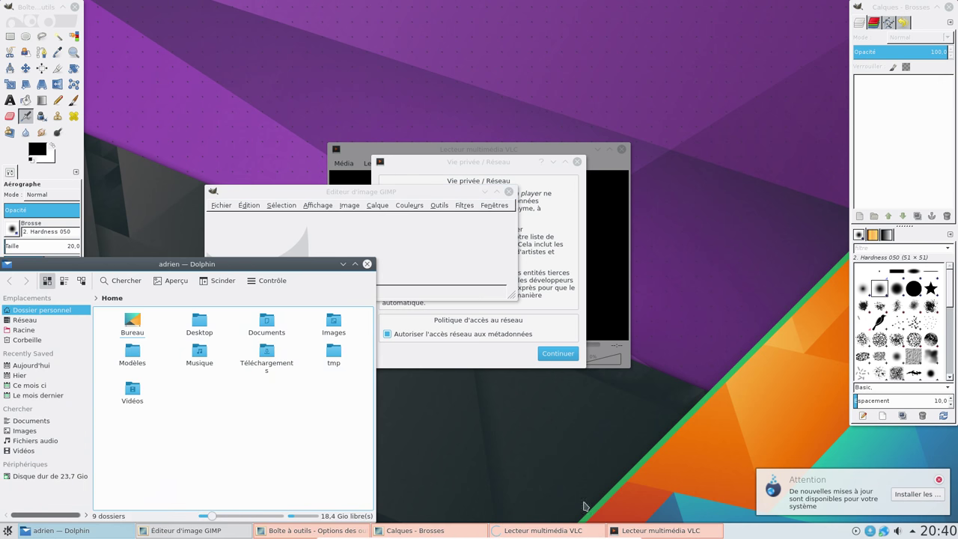
Launch the Centre de Contrôle de Mageia from Outils système and authenticate with the root password
left_click(8, 530)
mouse_move(120, 426)
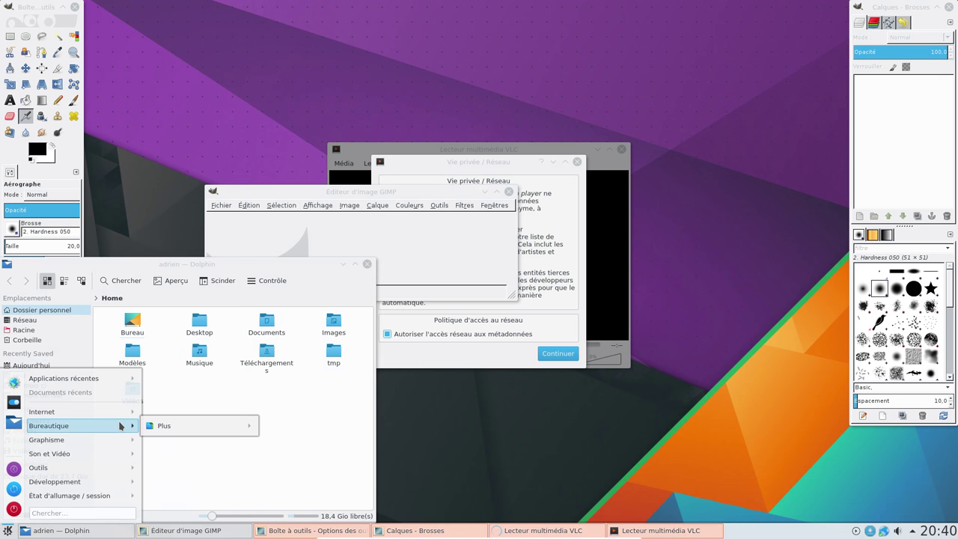
mouse_move(117, 455)
mouse_move(107, 486)
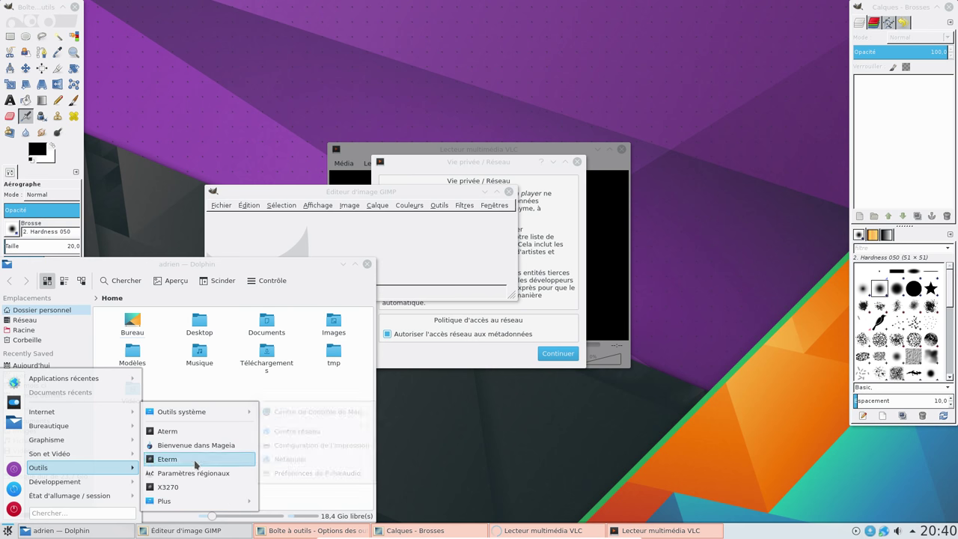
mouse_move(200, 411)
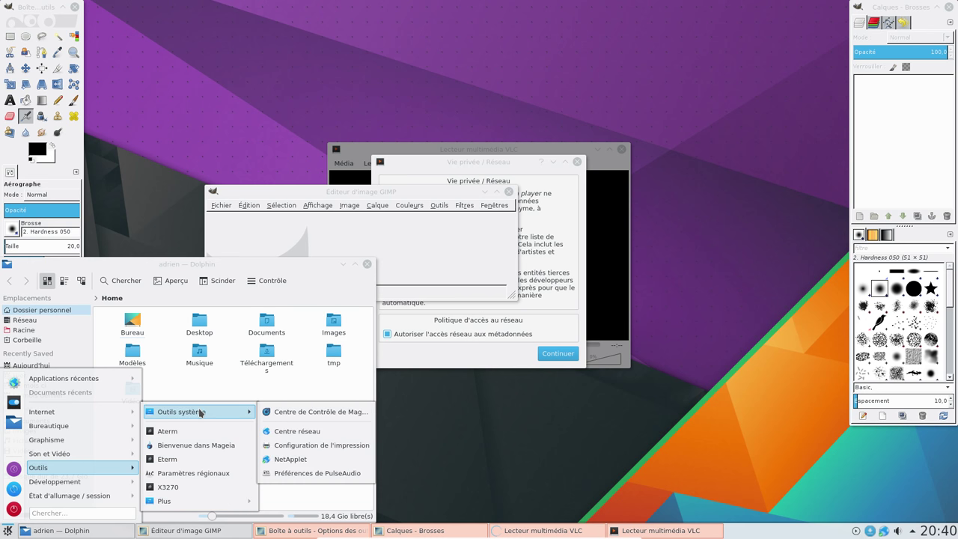
left_click(345, 413)
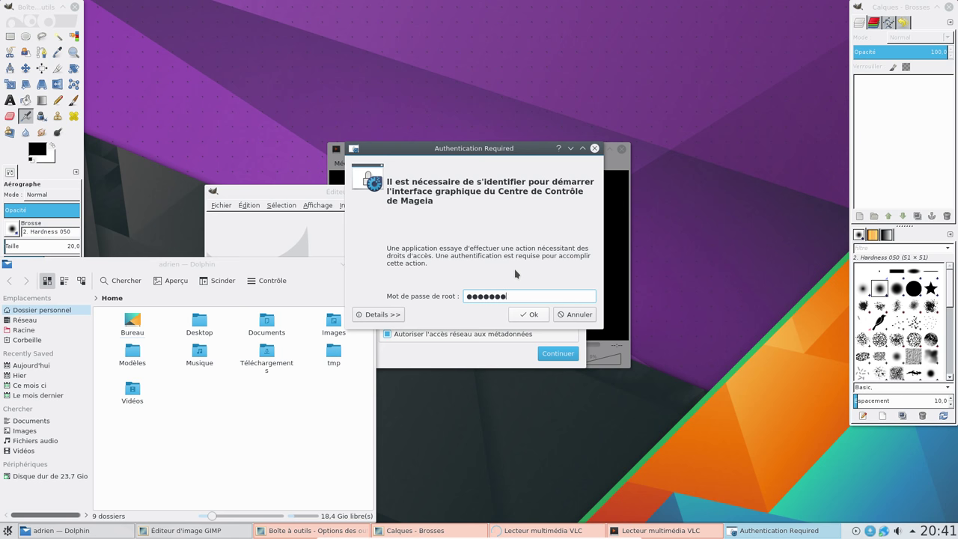
key("Return")
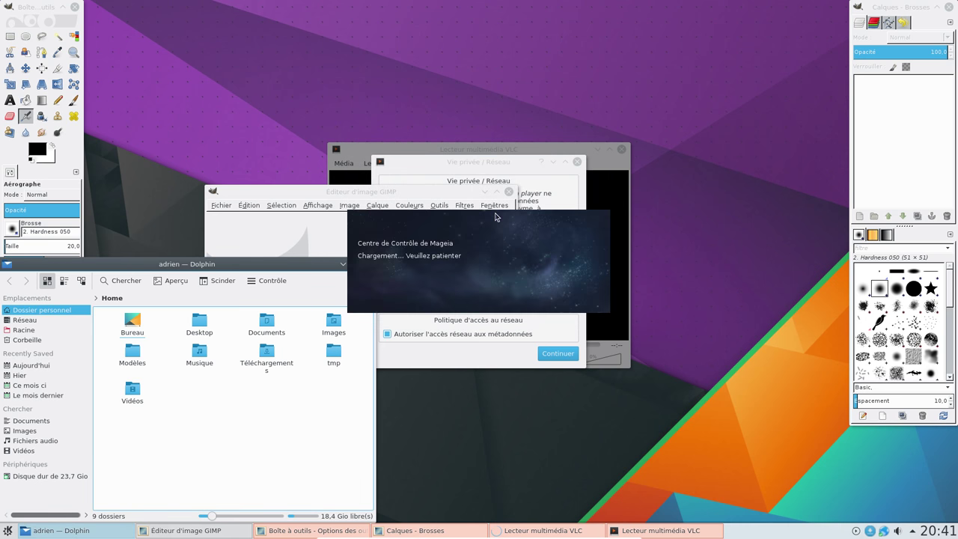
Bring the GIMP image editor to the front and switch it to single-window mode
left_click(649, 121)
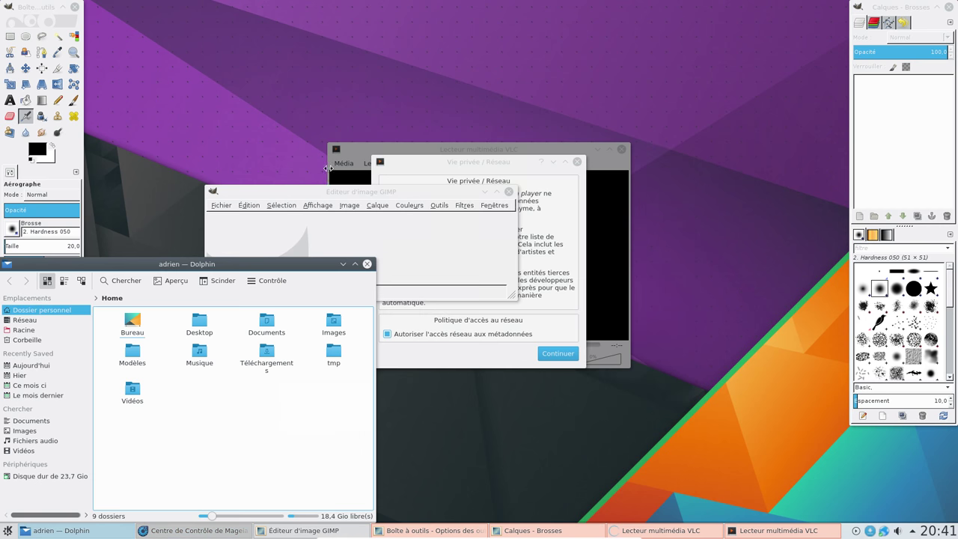
left_click(559, 79)
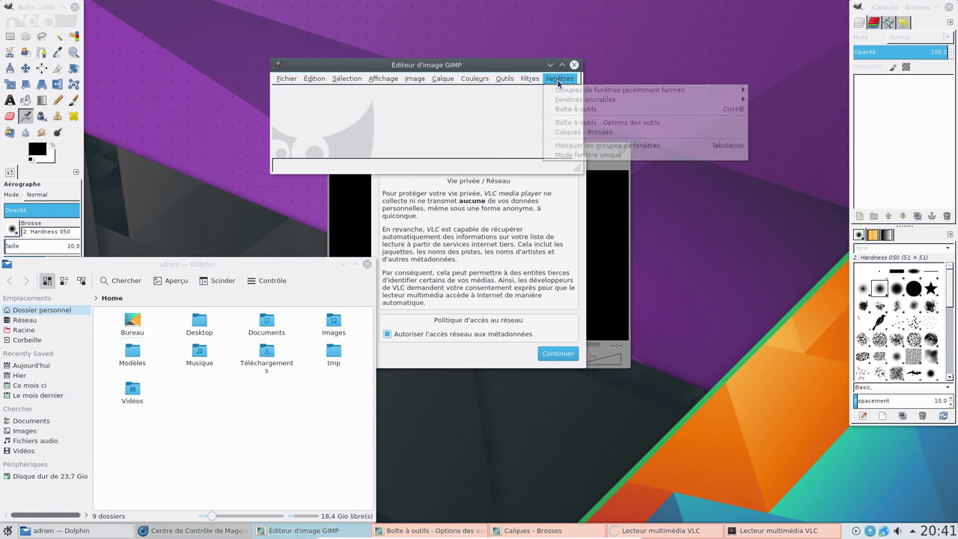
left_click(569, 155)
View GIMP's version information, close it and minimise the image editor window
left_click(587, 78)
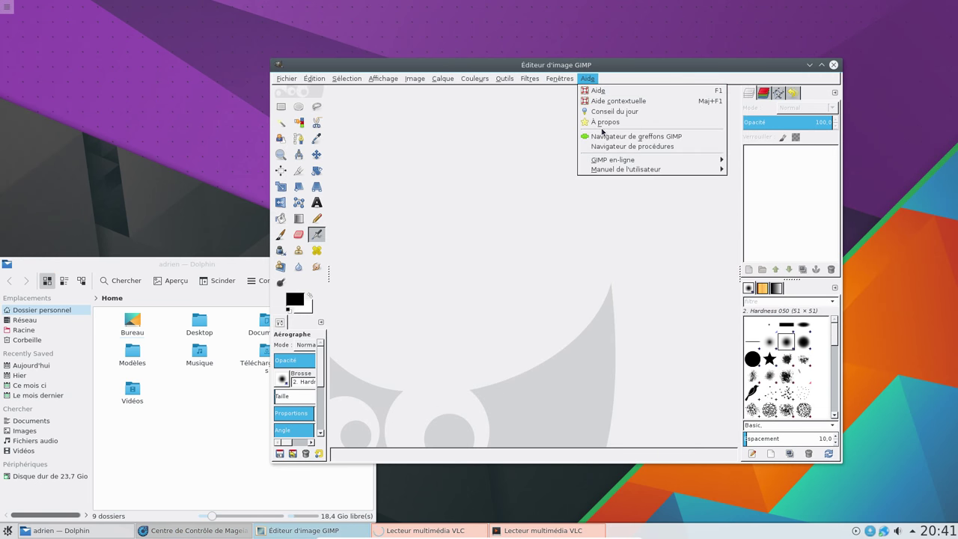
left_click(599, 125)
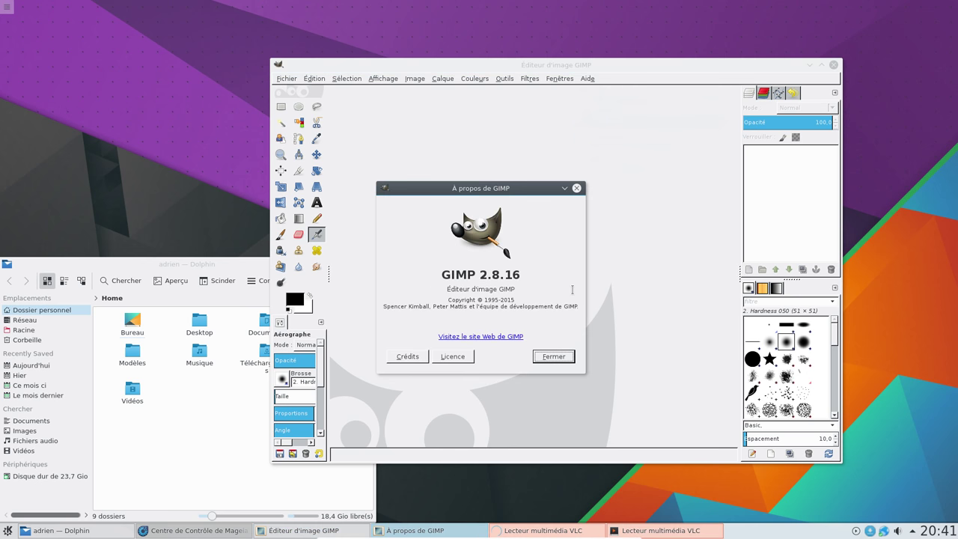
left_click(555, 358)
left_click(384, 79)
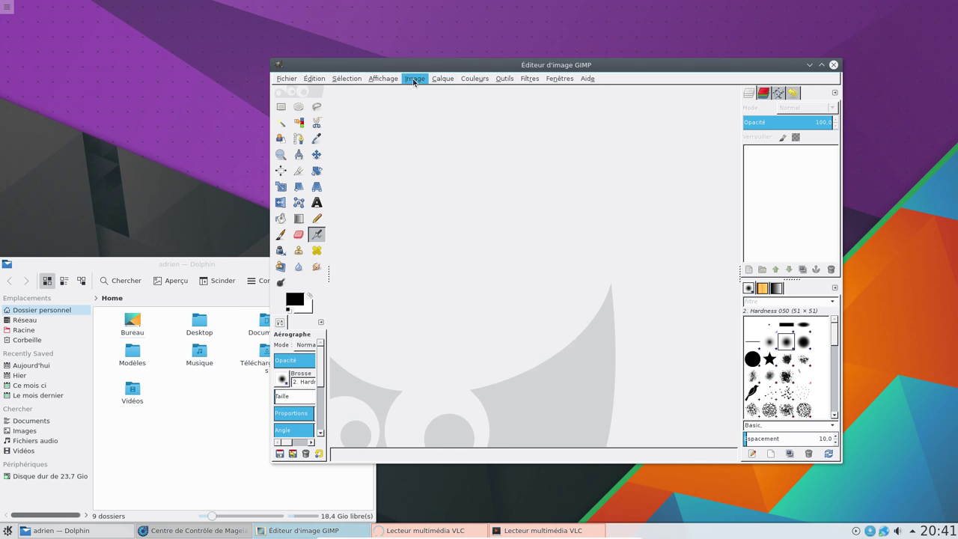
left_click(809, 65)
left_click(809, 66)
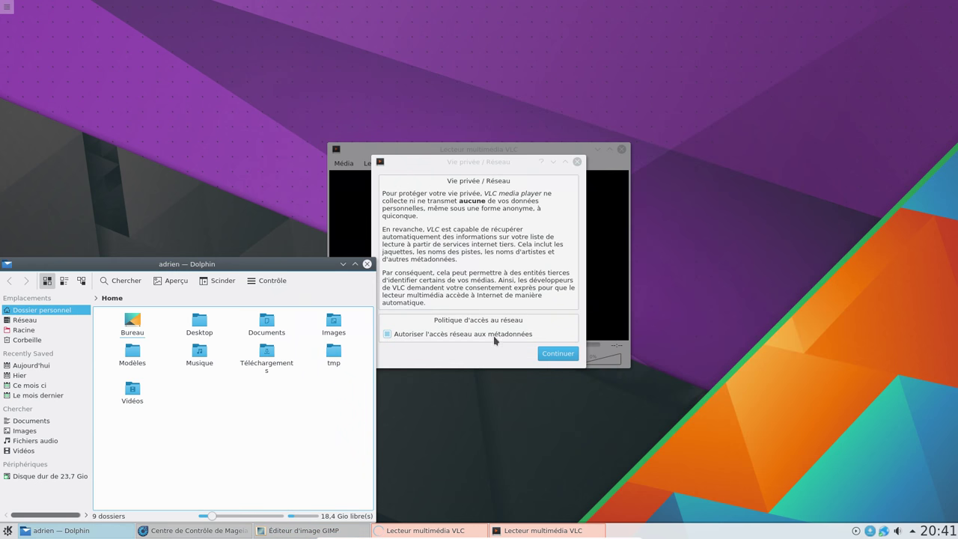
Accept VLC's privacy policy with network access to metadata allowed, and view its version information before closing the player
left_click(560, 354)
left_click(572, 164)
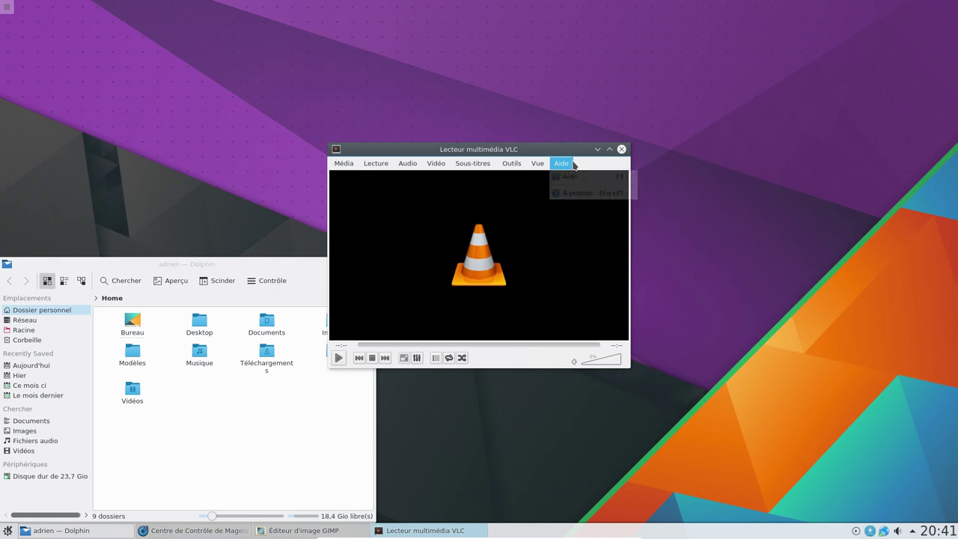
left_click(578, 193)
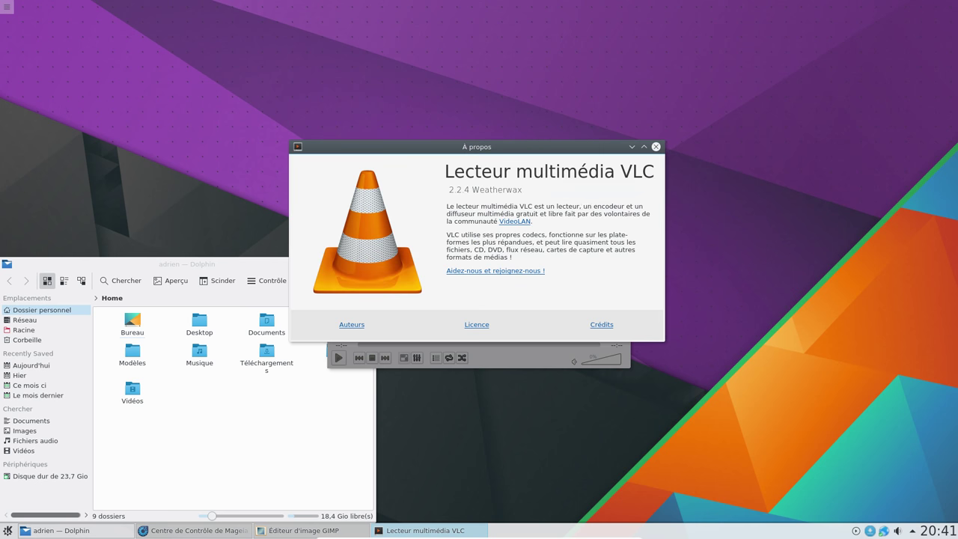
left_click(656, 147)
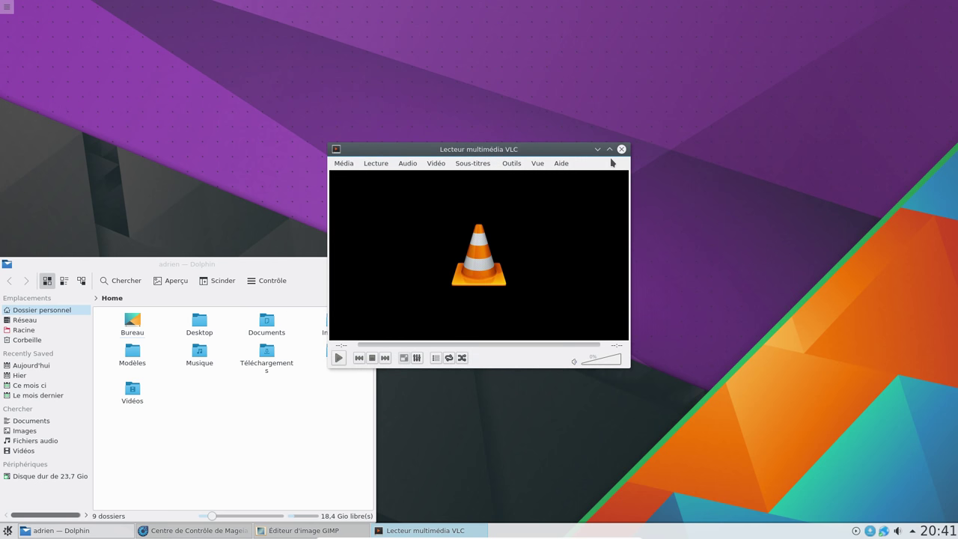
left_click(621, 149)
Move the Dolphin window to the middle of the desktop and show its menu bar
left_click_drag(247, 264, 497, 148)
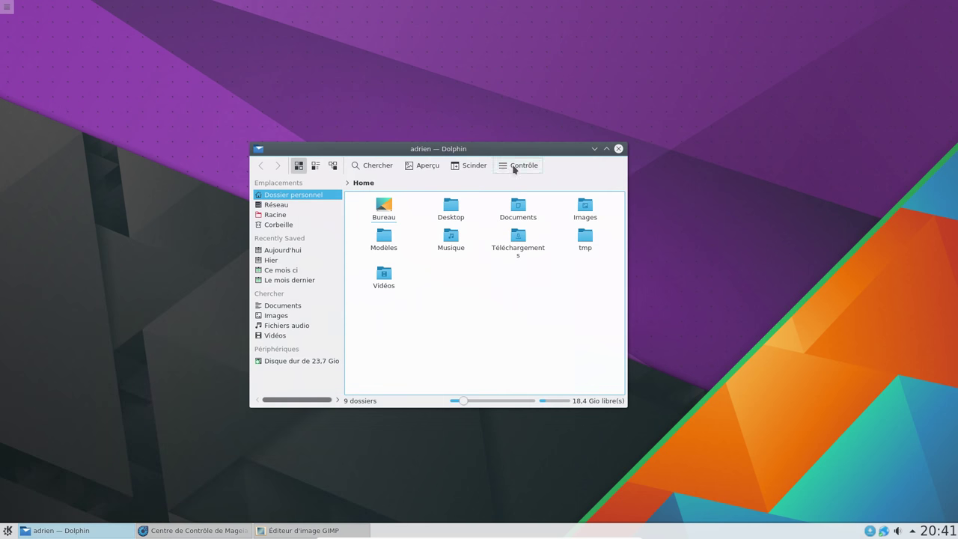
left_click(514, 167)
mouse_move(549, 416)
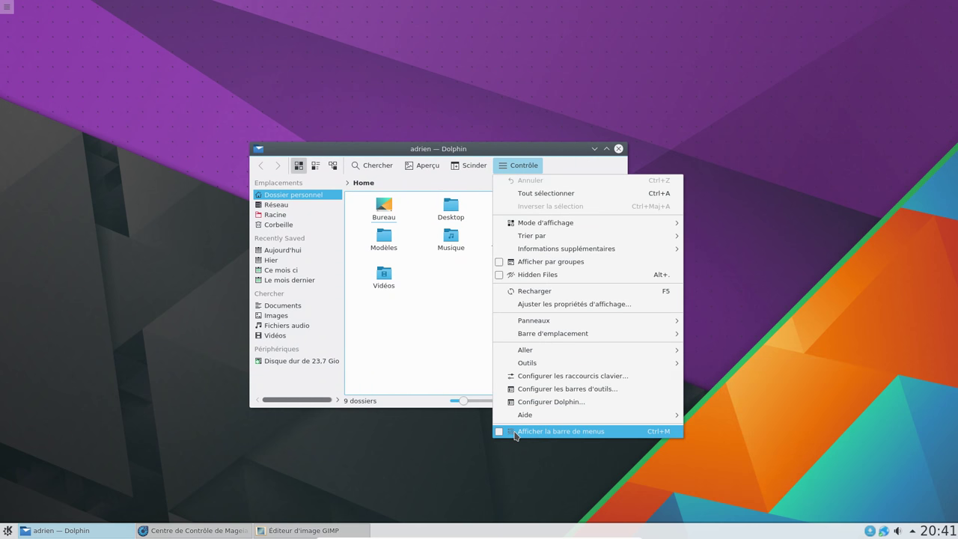
left_click(514, 432)
Reposition the Dolphin window slightly and look inside the Desktop folder before returning to Home
left_click_drag(468, 149, 477, 133)
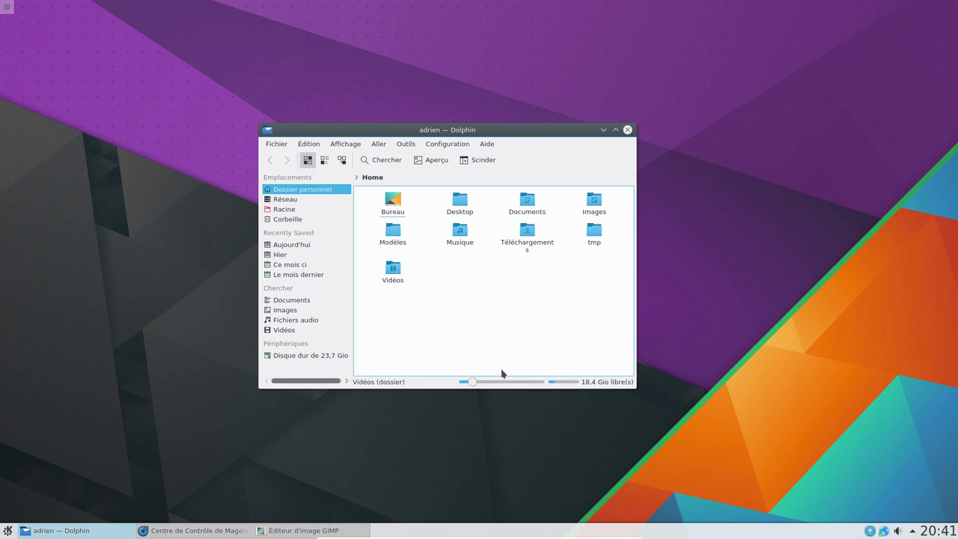
left_click(460, 201)
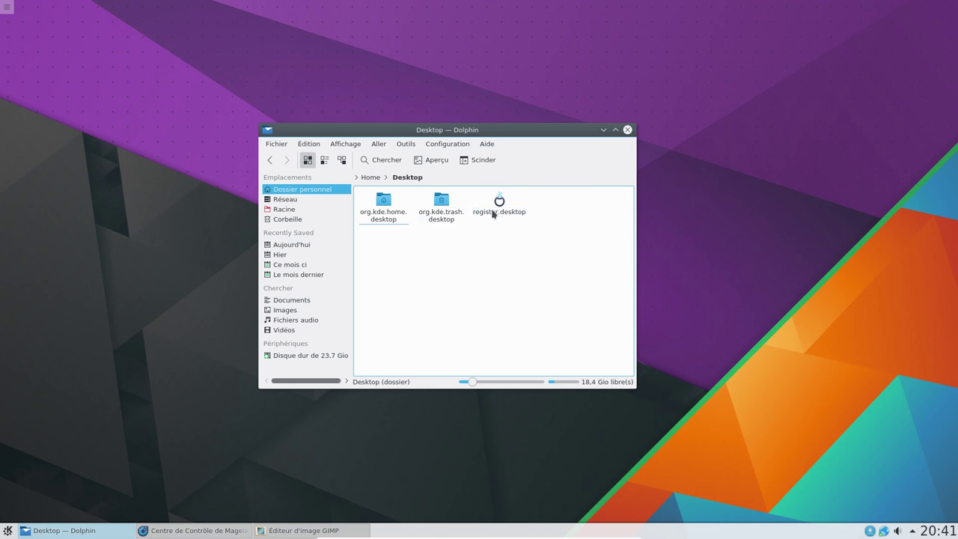
left_click(376, 177)
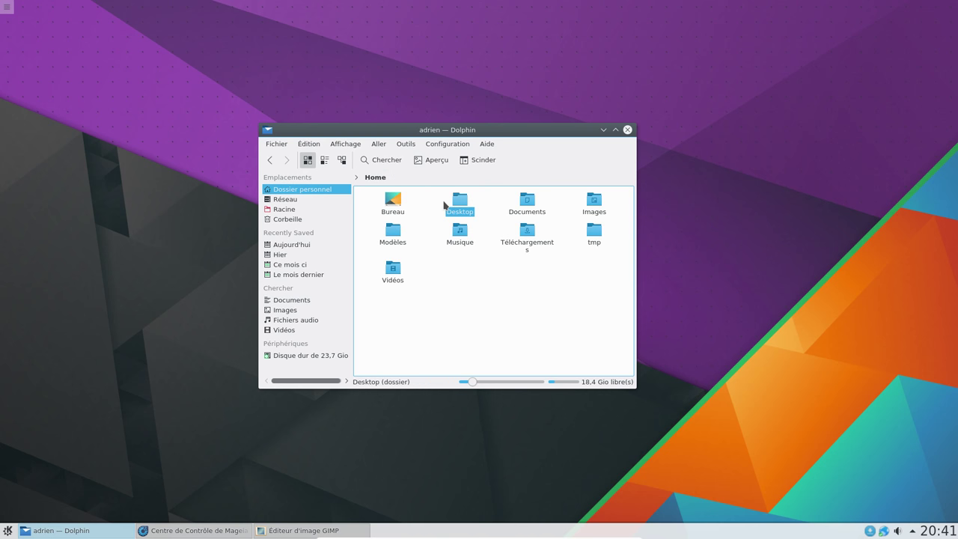
Delete the Desktop folder from Home, and look inside the Documents folder before returning to Home
key("Delete")
key("Return")
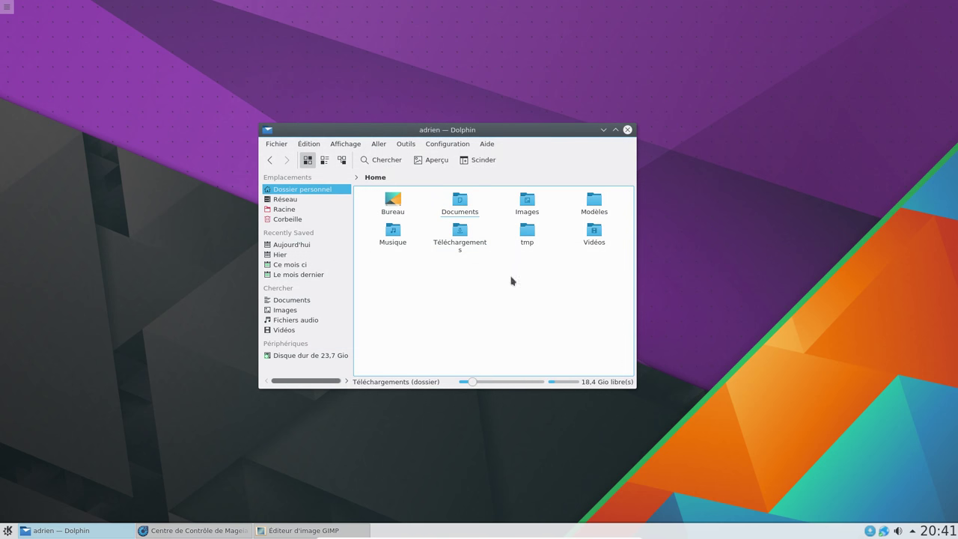
left_click(461, 209)
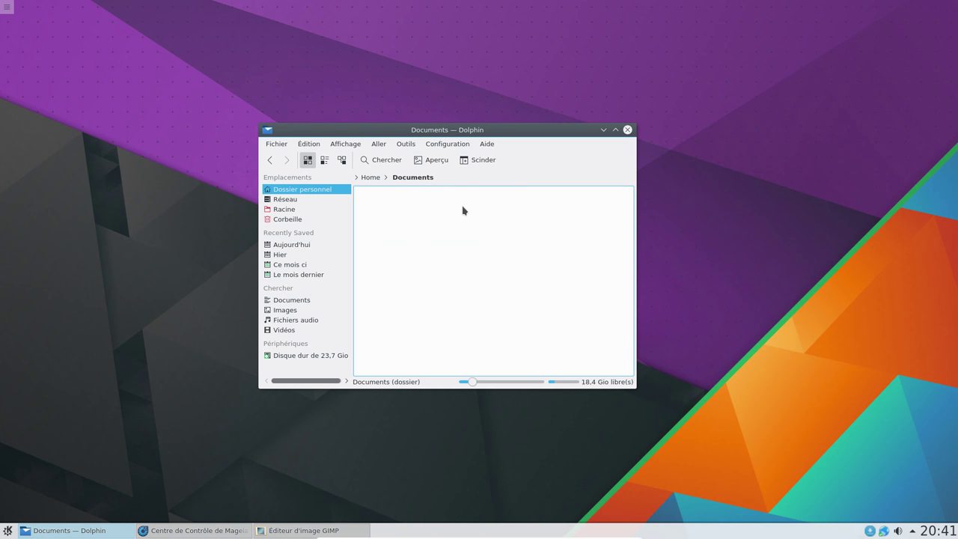
left_click(370, 180)
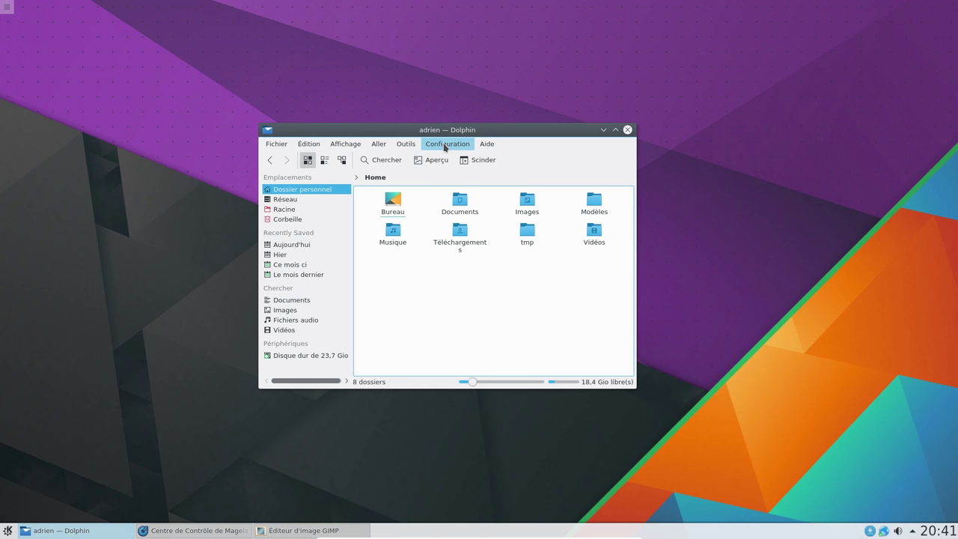
View the general information about KDE from Dolphin and close it
left_click(486, 144)
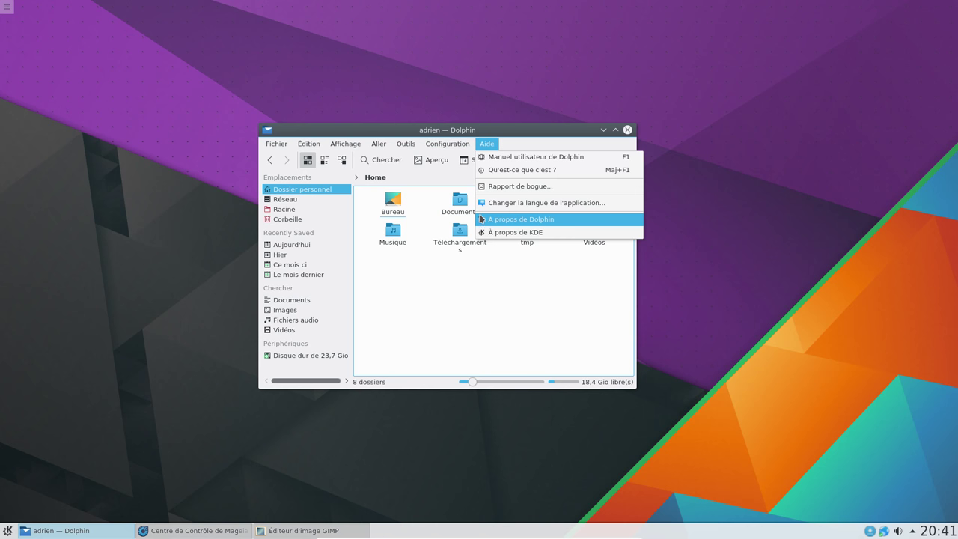
left_click(505, 233)
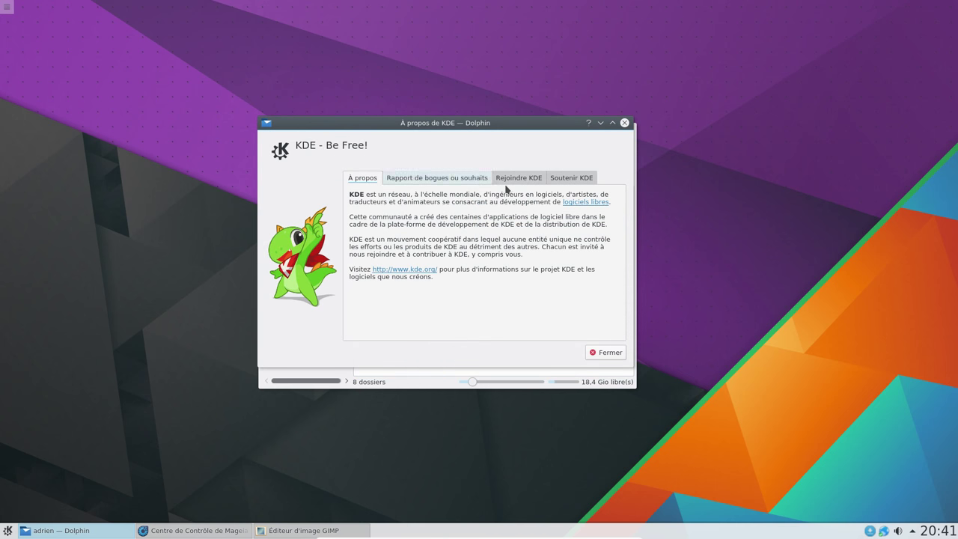
left_click(605, 352)
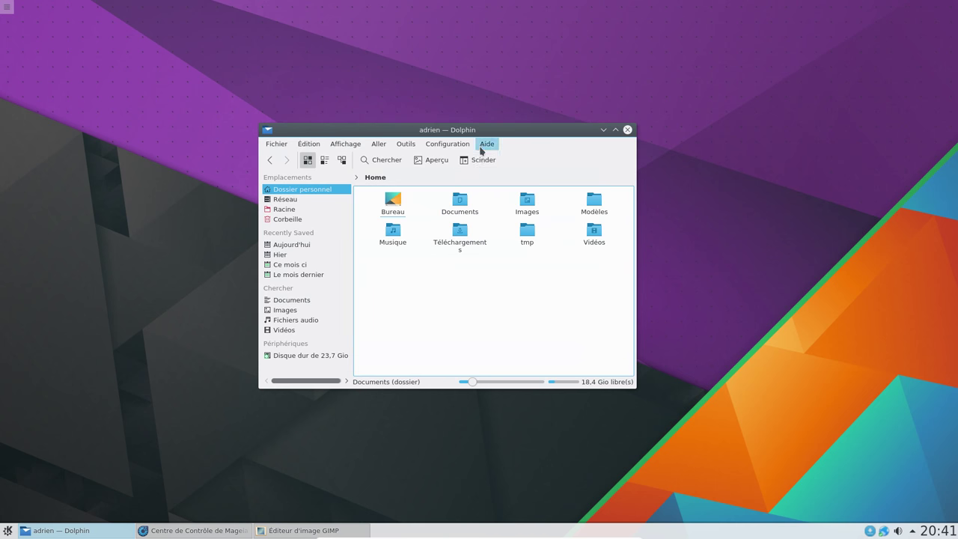
View Dolphin's version information and close the file manager
left_click(487, 143)
left_click(526, 219)
left_click(403, 187)
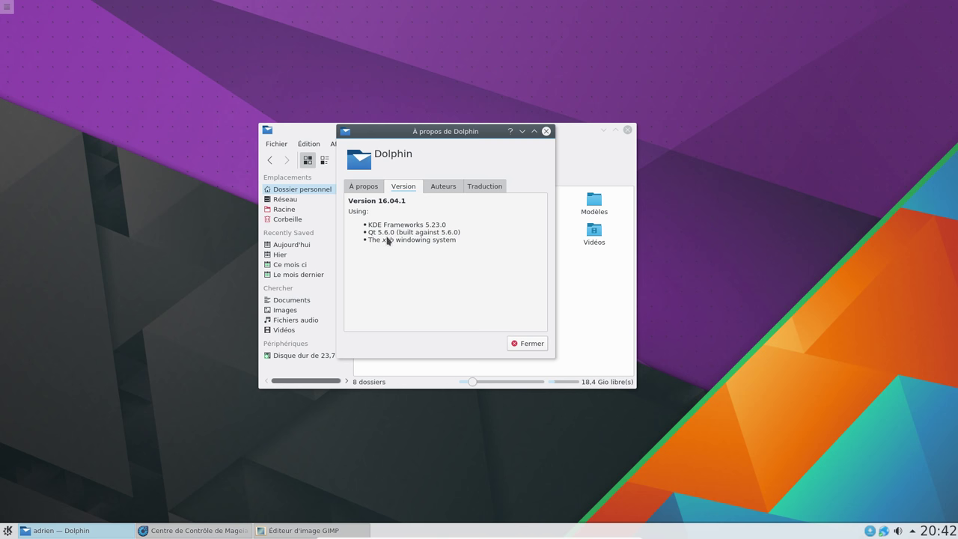
left_click(528, 344)
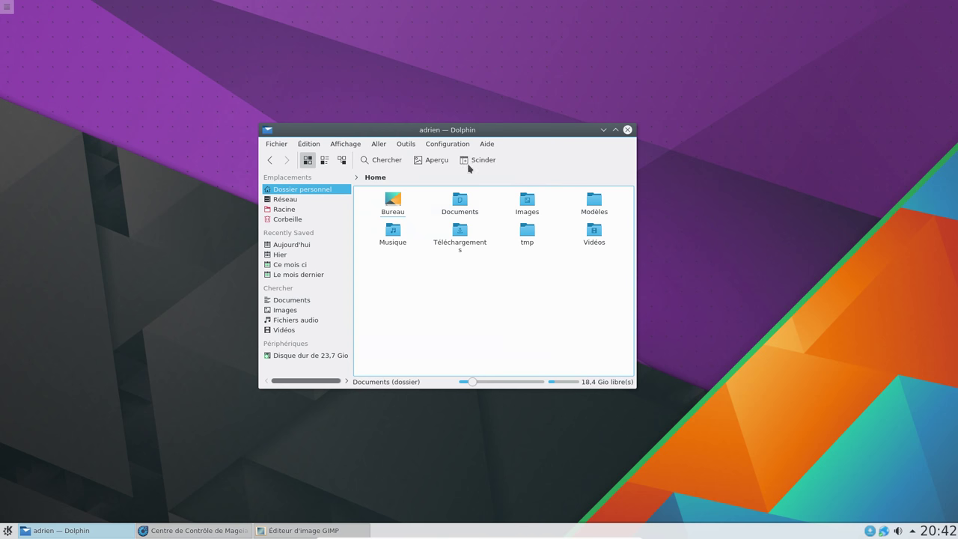
left_click(628, 129)
right_click(687, 529)
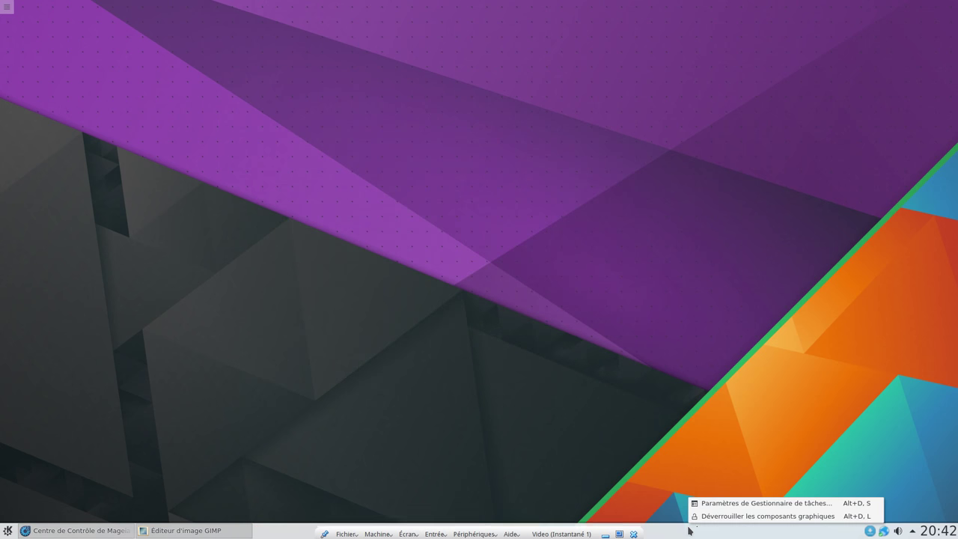
left_click(620, 372)
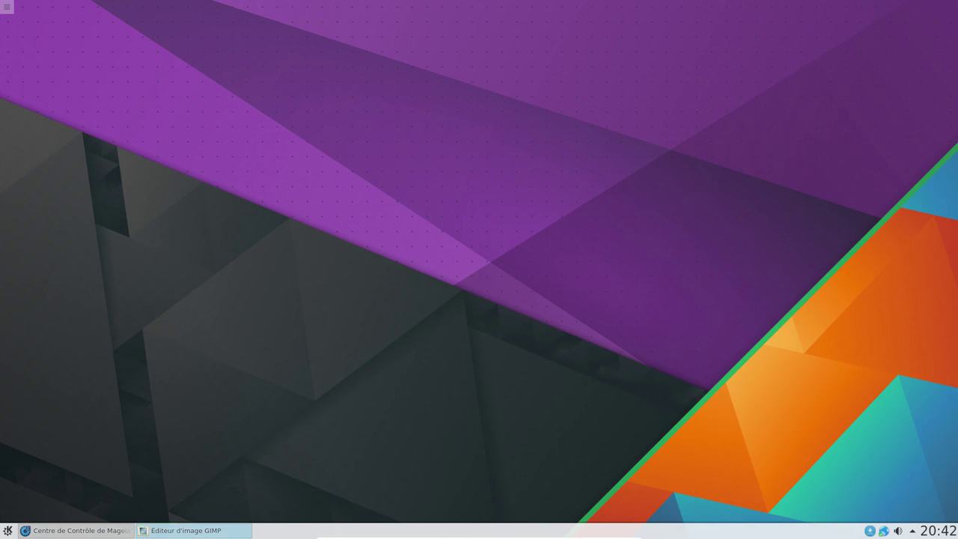
left_click(188, 530)
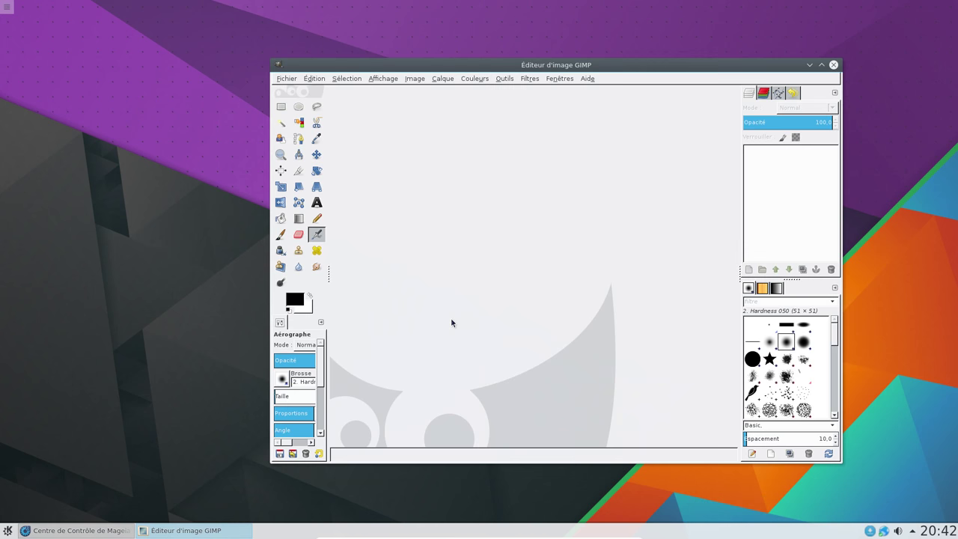
left_click(187, 530)
Open the KDE system settings (Configuration du système), move the window towards the middle of the desktop and maximise it
left_click(7, 530)
mouse_move(34, 413)
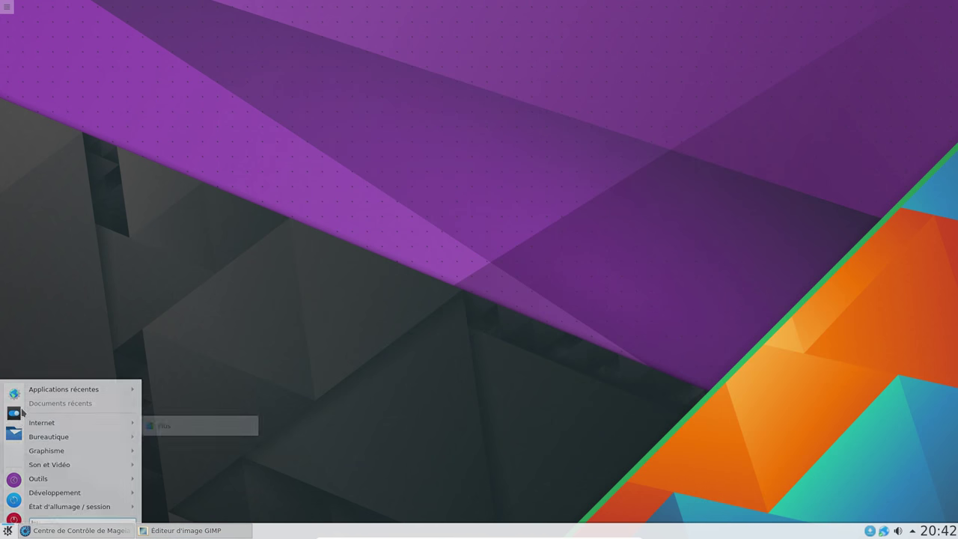
left_click(14, 402)
left_click_drag(174, 17, 413, 103)
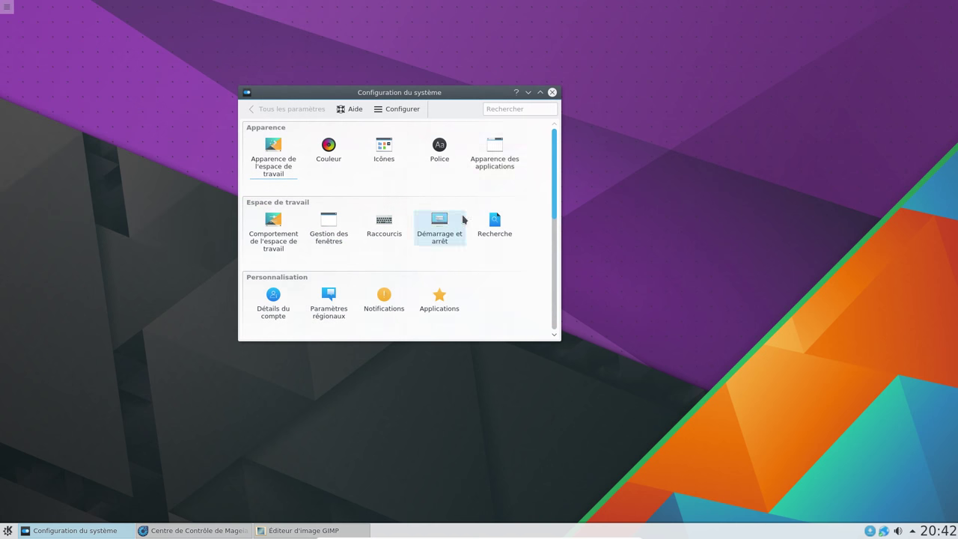
left_click(539, 92)
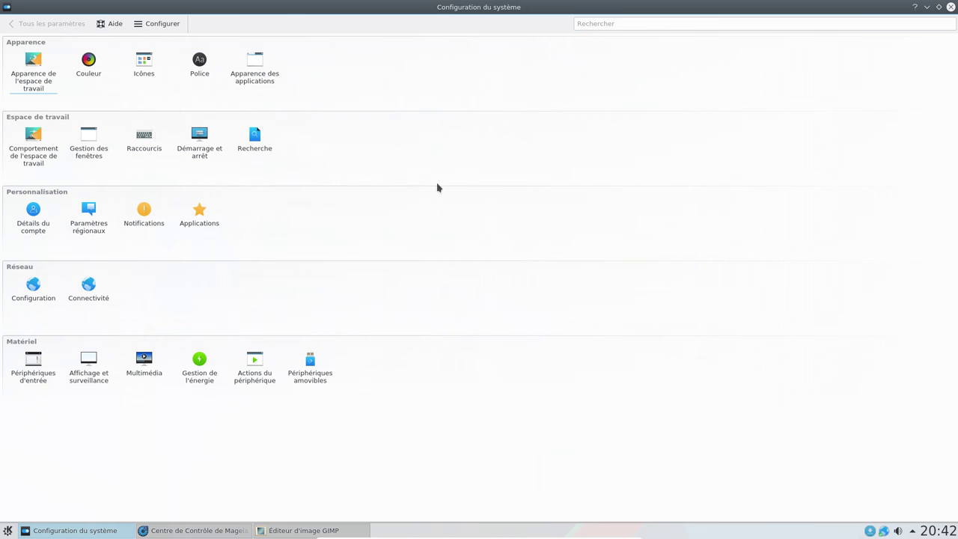
Review the widget style and window decoration settings under Apparence des applications, and return to the settings overview
left_click(255, 61)
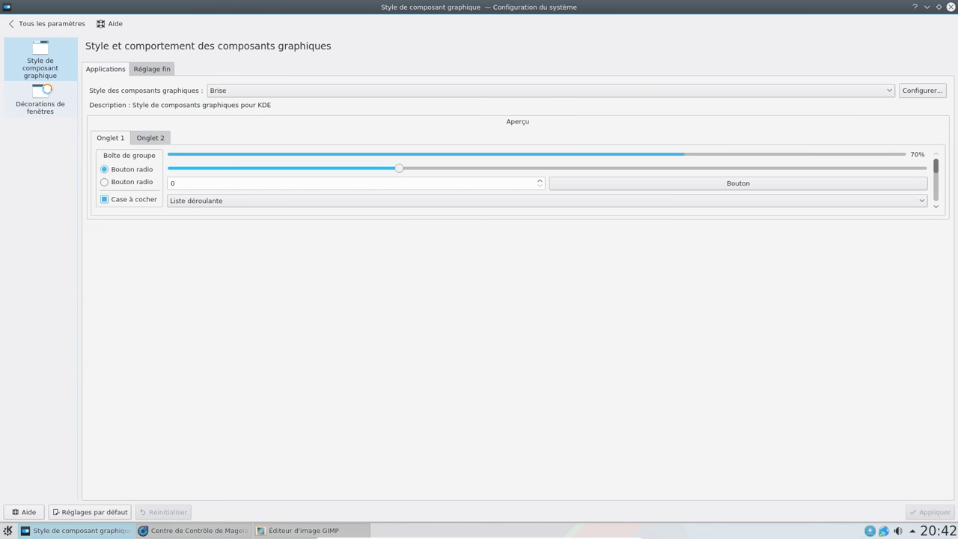
left_click(51, 92)
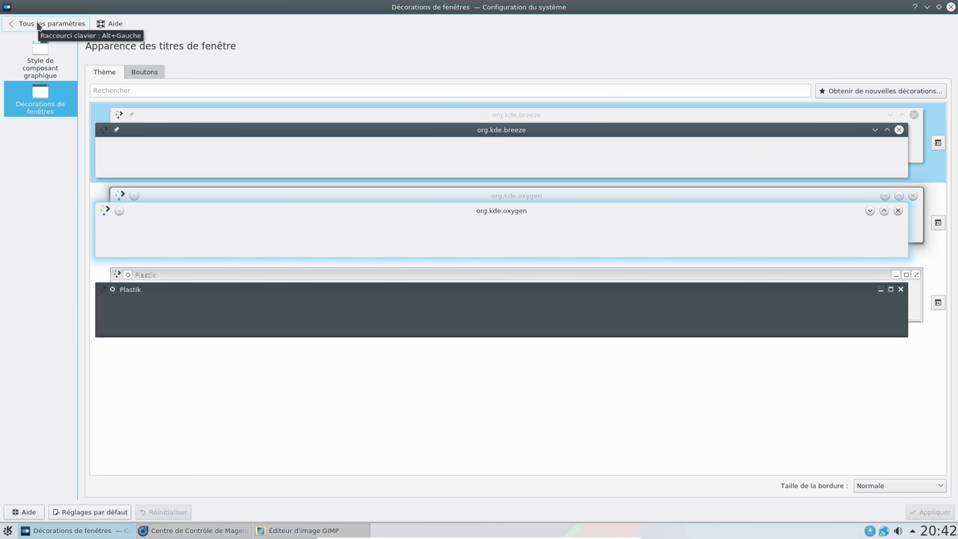
left_click(38, 24)
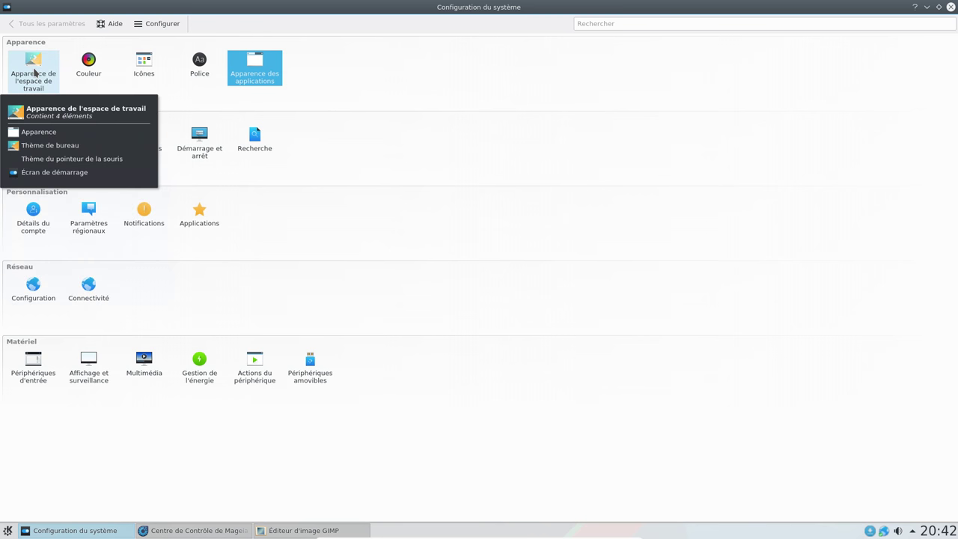
Review the global themes under Apparence de l'espace de travail and close the system settings
mouse_move(41, 149)
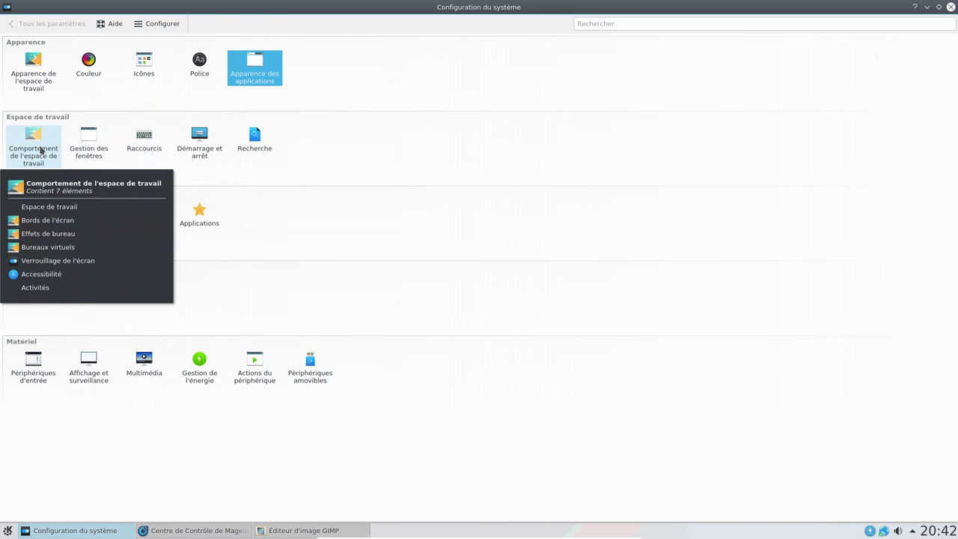
left_click(45, 73)
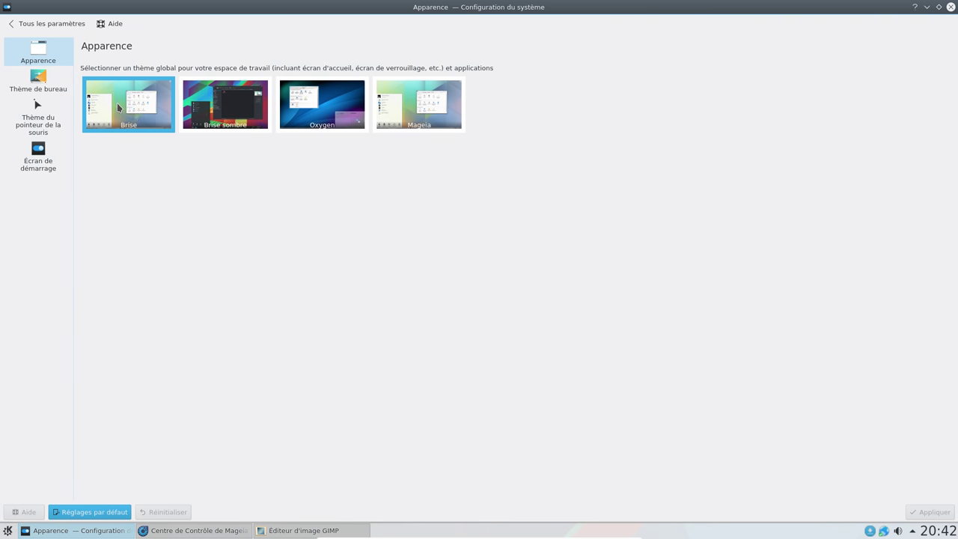
left_click(52, 91)
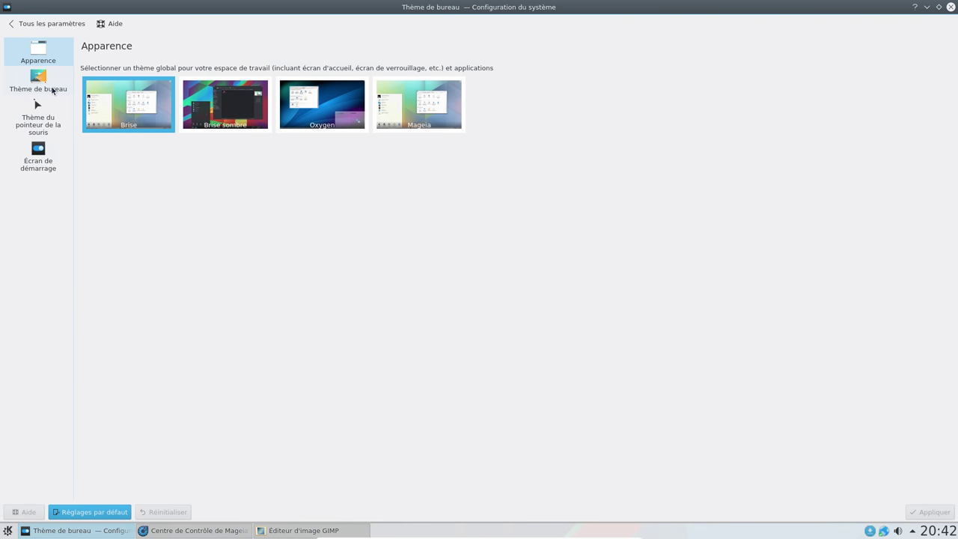
left_click(26, 24)
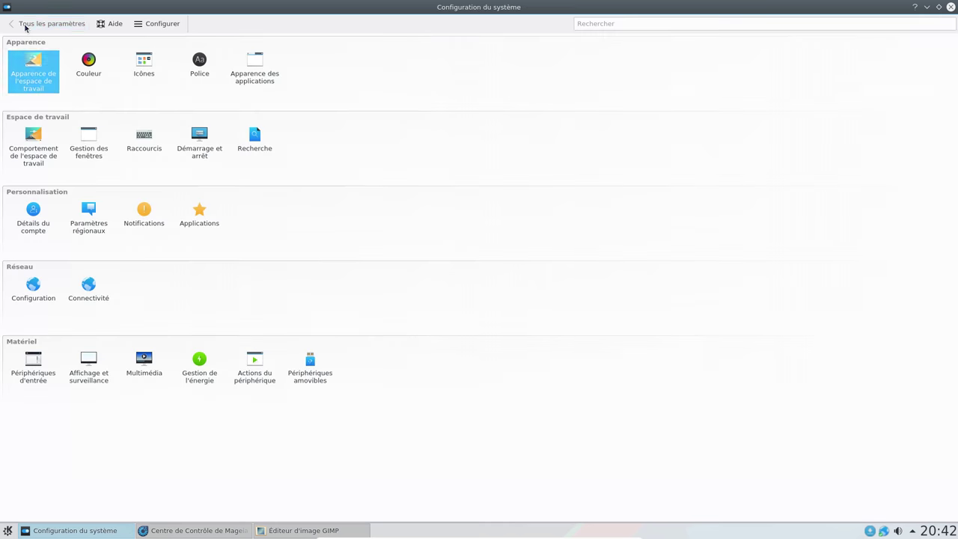
mouse_move(241, 82)
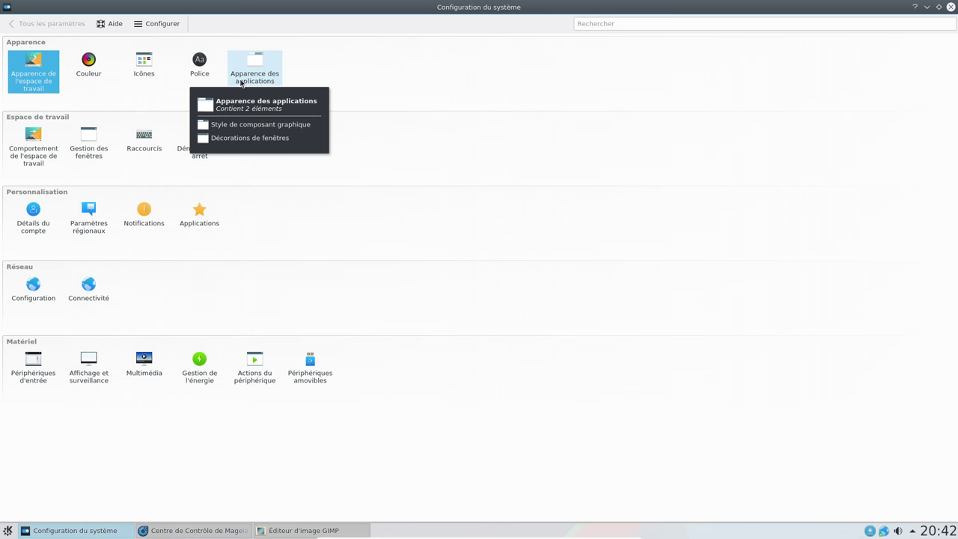
left_click(951, 7)
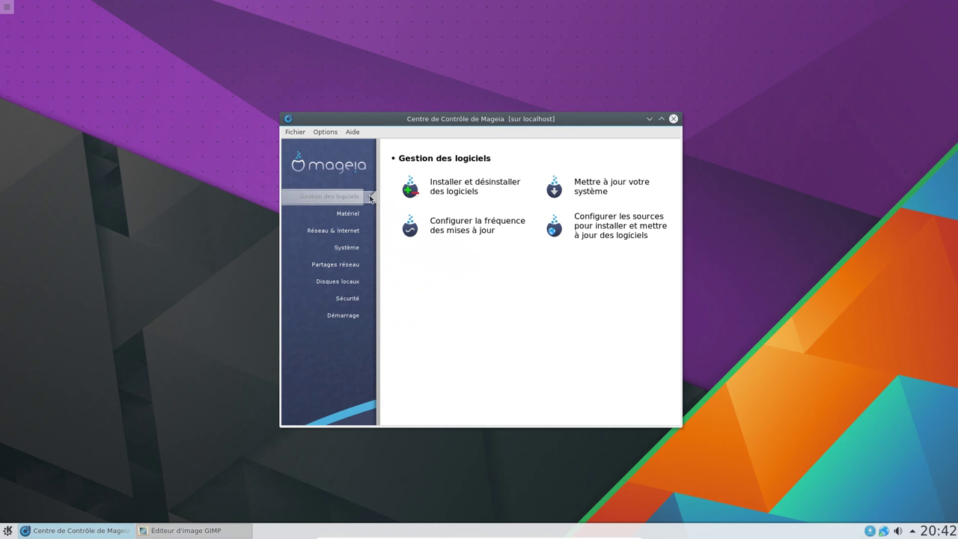
Open the Mageia Control Centre's software manager, closing GIMP, and search the graphical applications for konsole
left_click(486, 184)
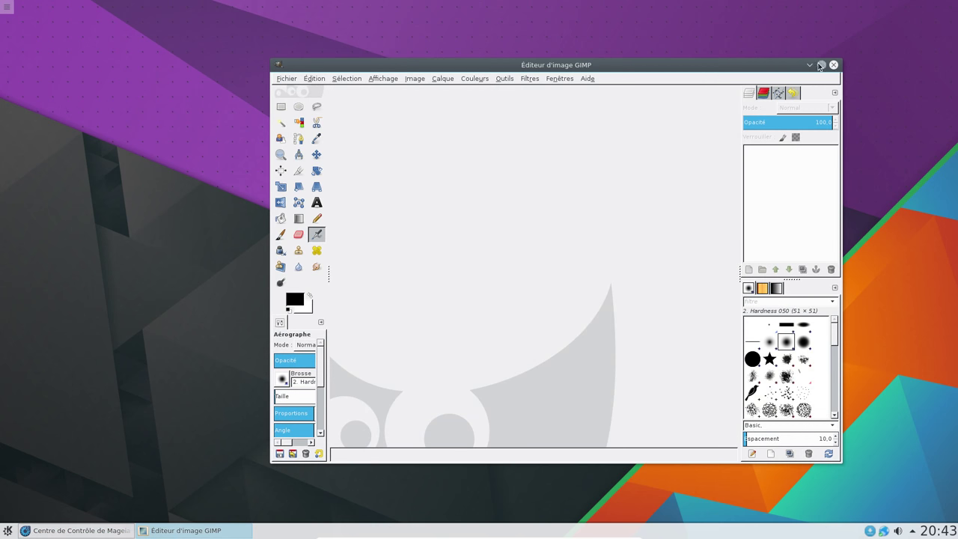
left_click(833, 66)
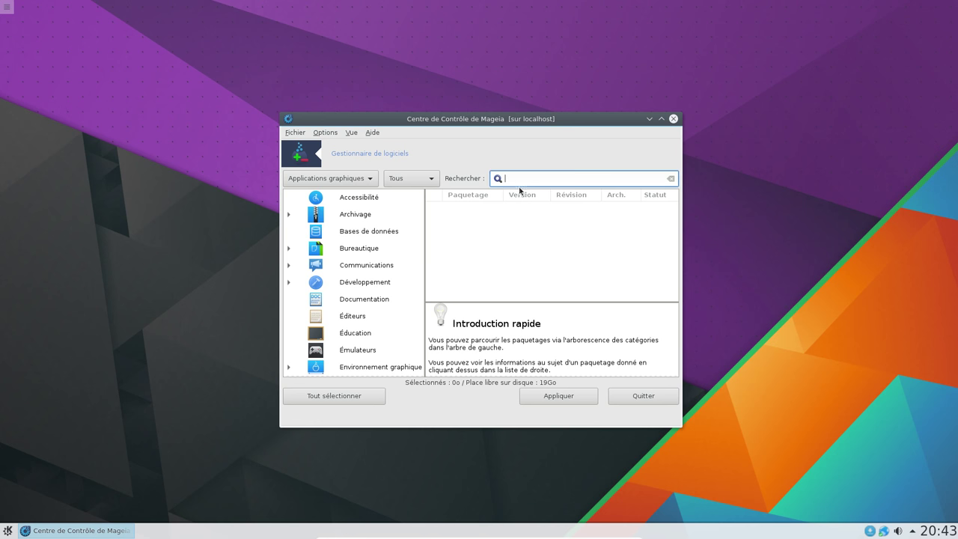
type("konsole")
key("Return")
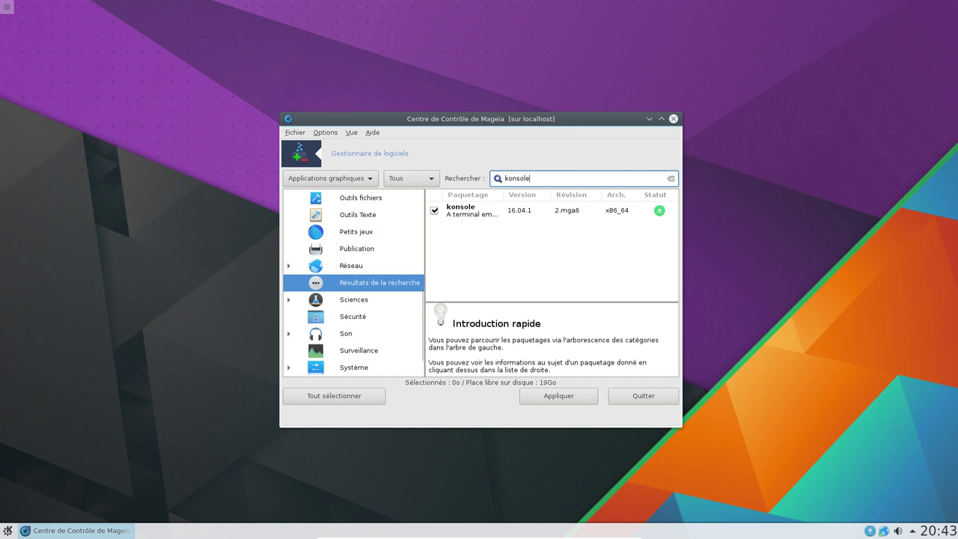
Launch Konsole from the additional applications under Outils and minimise its window
left_click(7, 531)
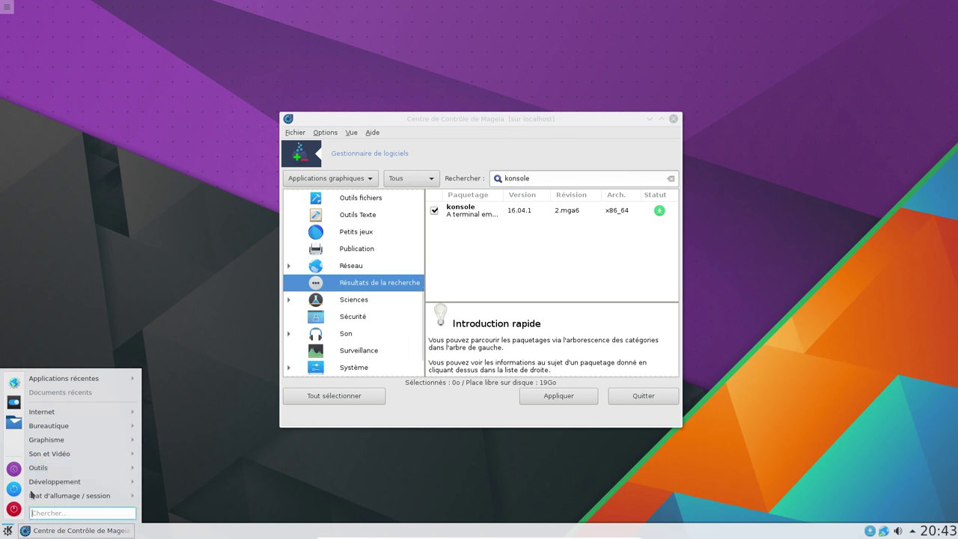
mouse_move(75, 467)
mouse_move(195, 506)
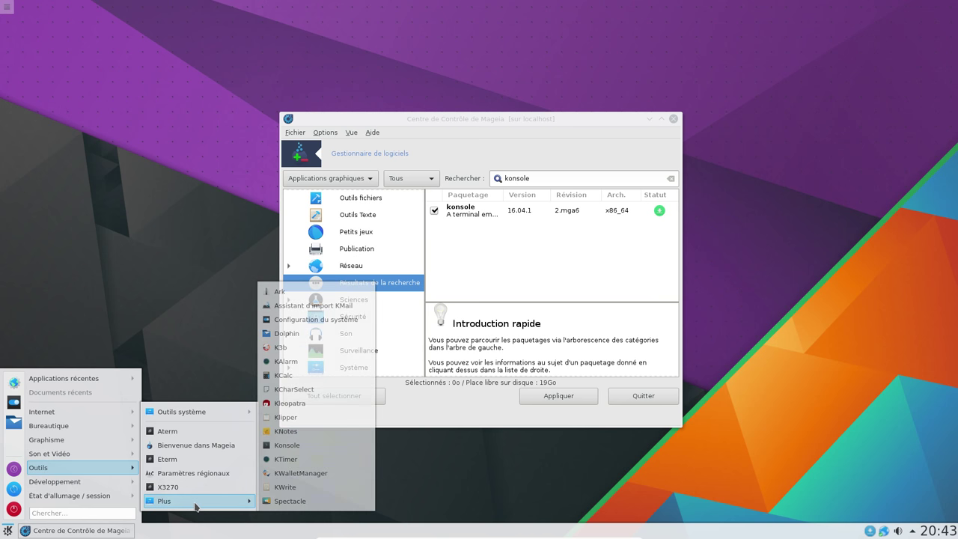
left_click(304, 448)
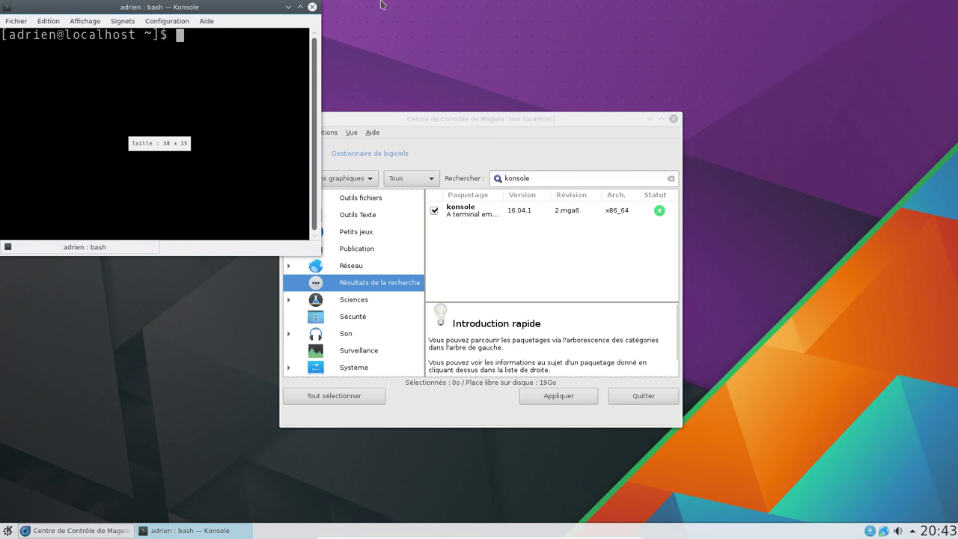
left_click(289, 6)
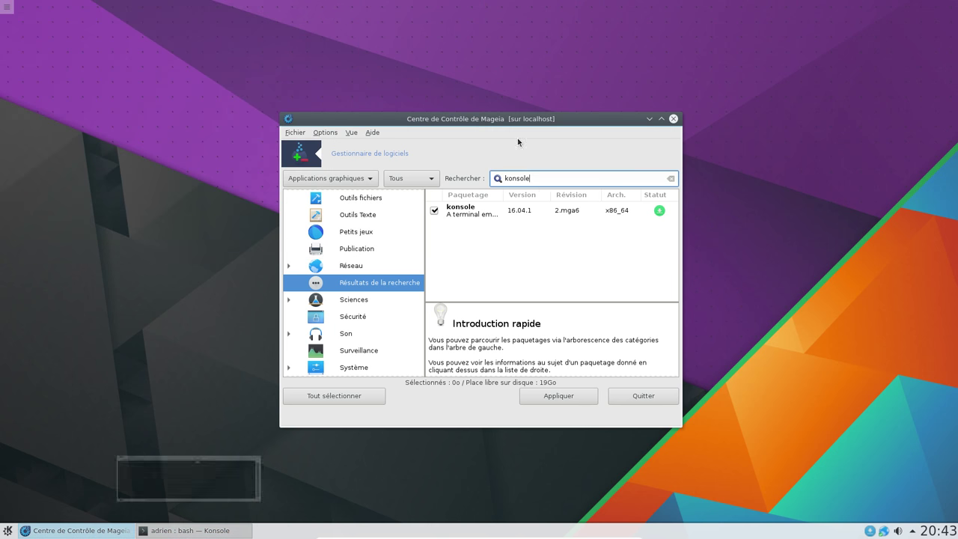
Search the software manager for kinfoc and mark the x86_64 kinfocenter package for installation, accepting the priority update notice
double_click(515, 178)
type("kinfoc")
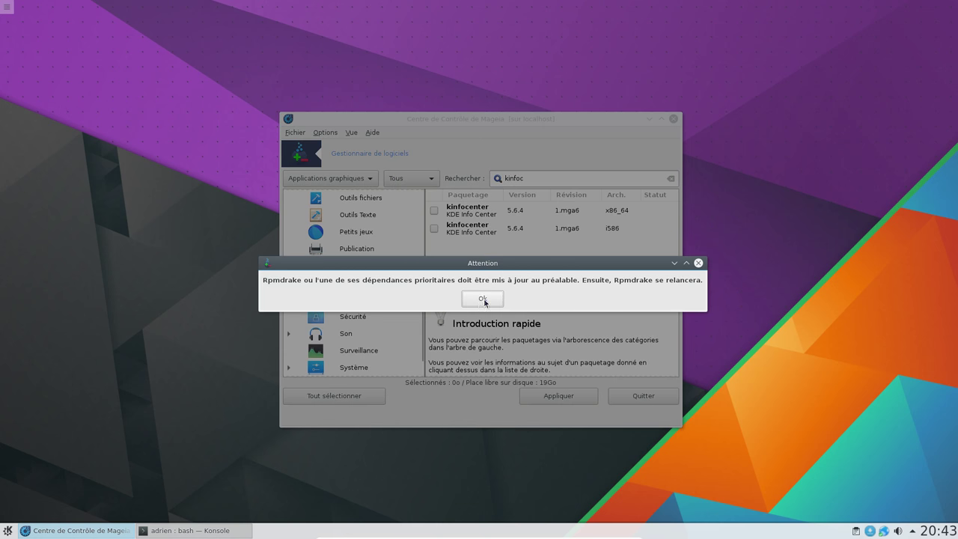
left_click(482, 299)
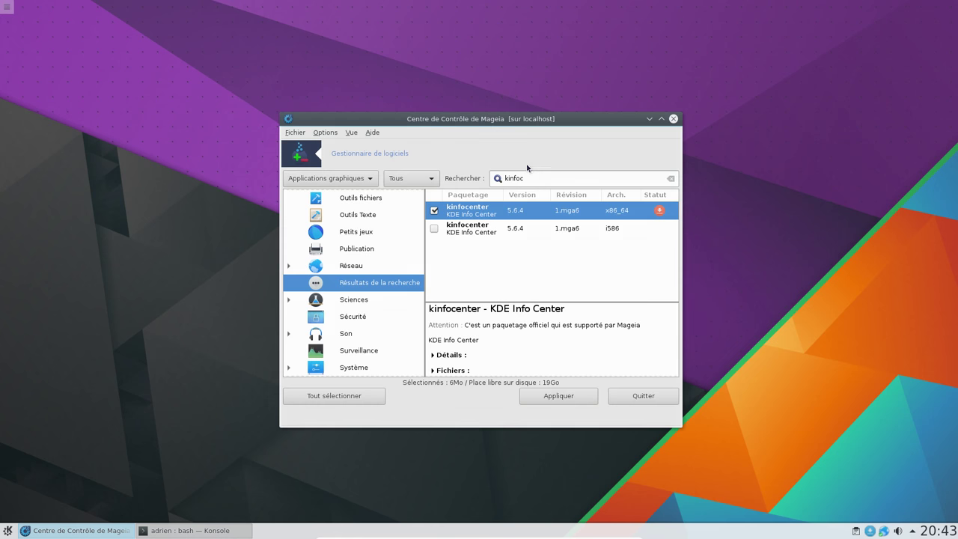
Search for ksysg and mark the x86_64 ksysguard package for installation together with its dependencies
double_click(552, 178)
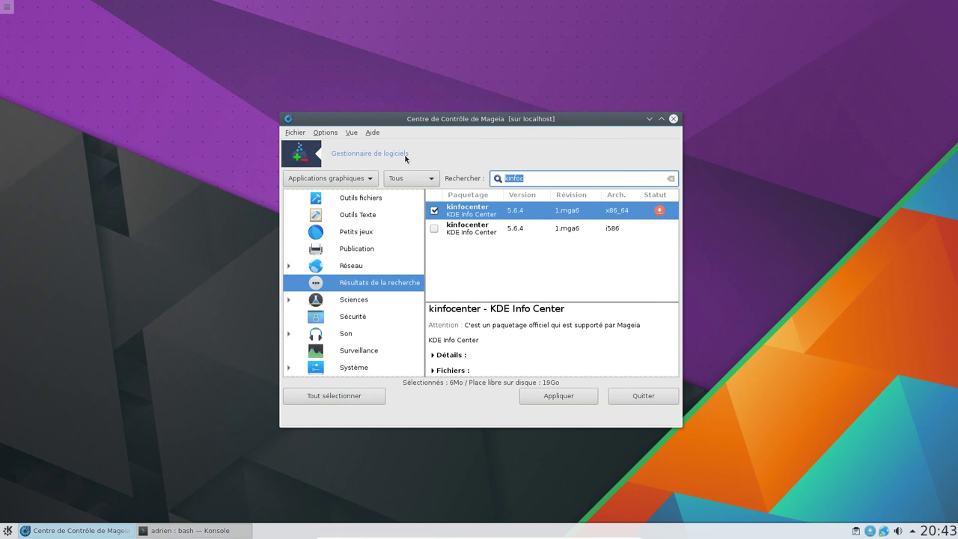
type("ksysg")
left_click(434, 210)
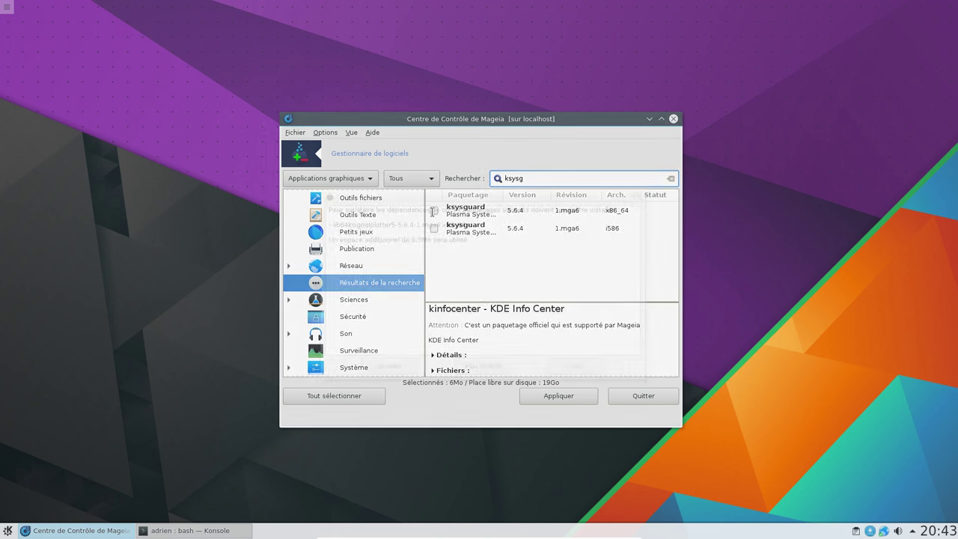
left_click(573, 367)
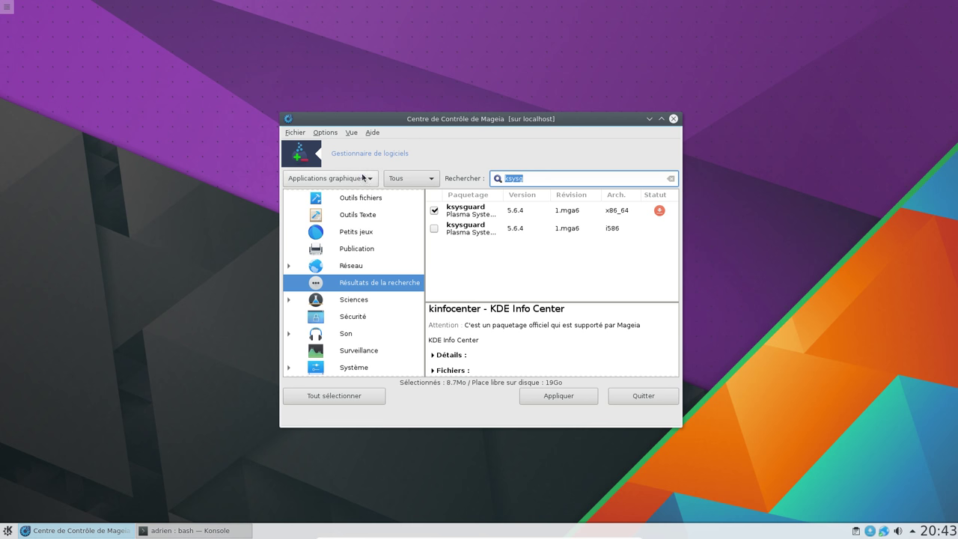
Search for libre, mark the x86_64 libreoffice package for installation with its dependencies, and maximise the window to review the selected components
type("libre")
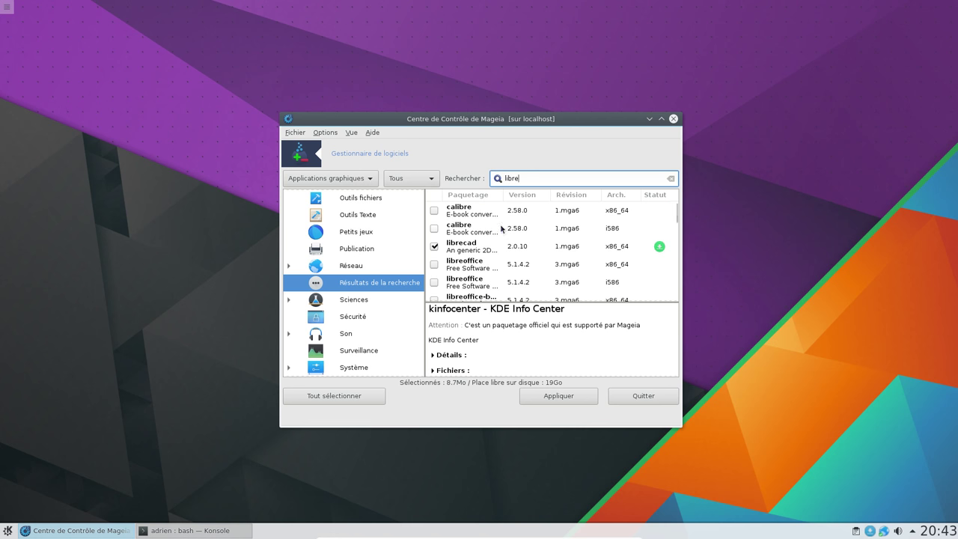
left_click(435, 265)
left_click(561, 367)
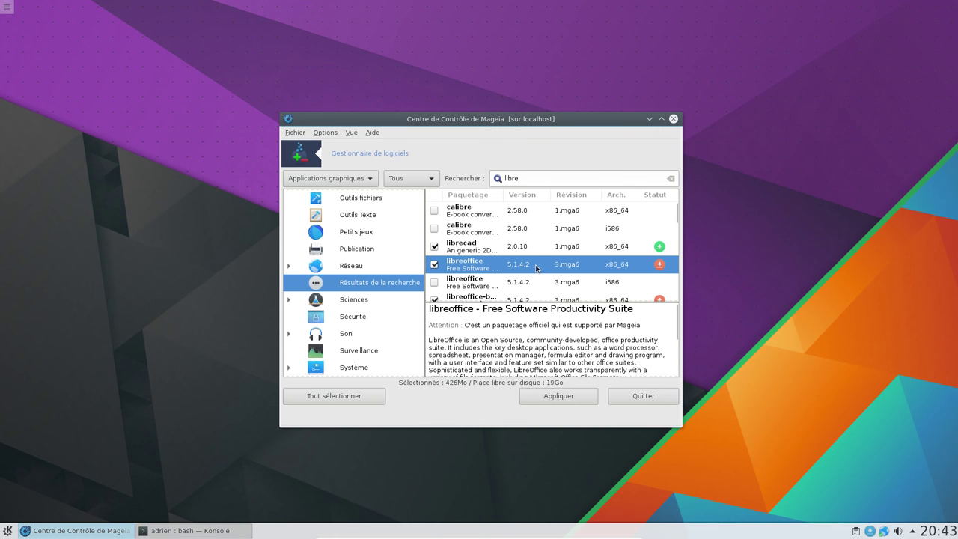
scroll(540, 271, "down", 2)
left_click(661, 118)
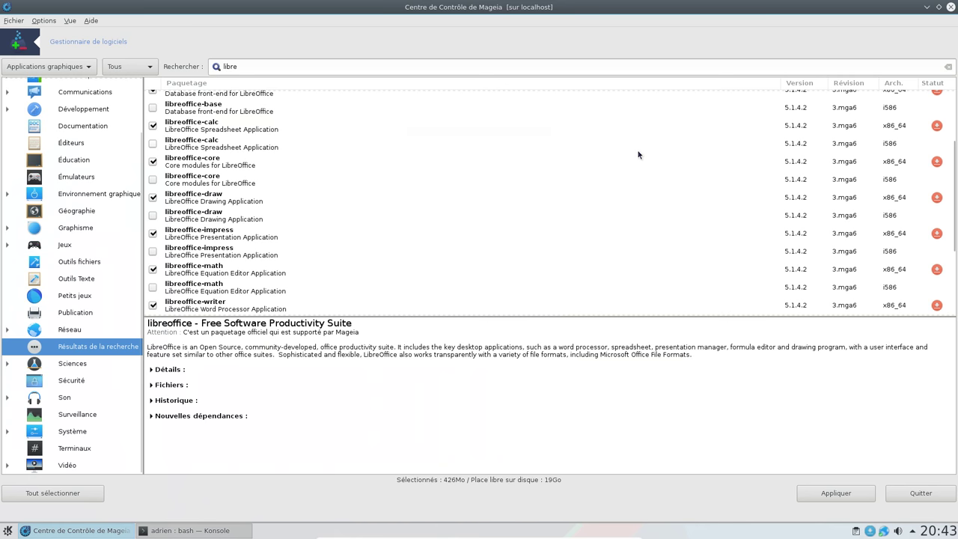
scroll(368, 239, "down", 3)
scroll(372, 235, "up", 4)
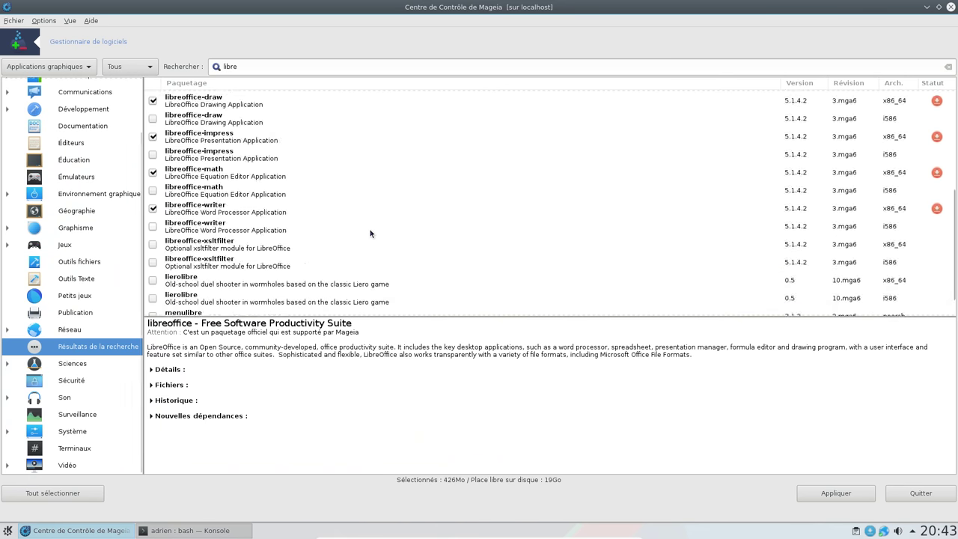
Set the package filter to Tous, repeat the libre search, and mark the x86_64 libreoffice-langpack-fr package for installation
left_click(48, 67)
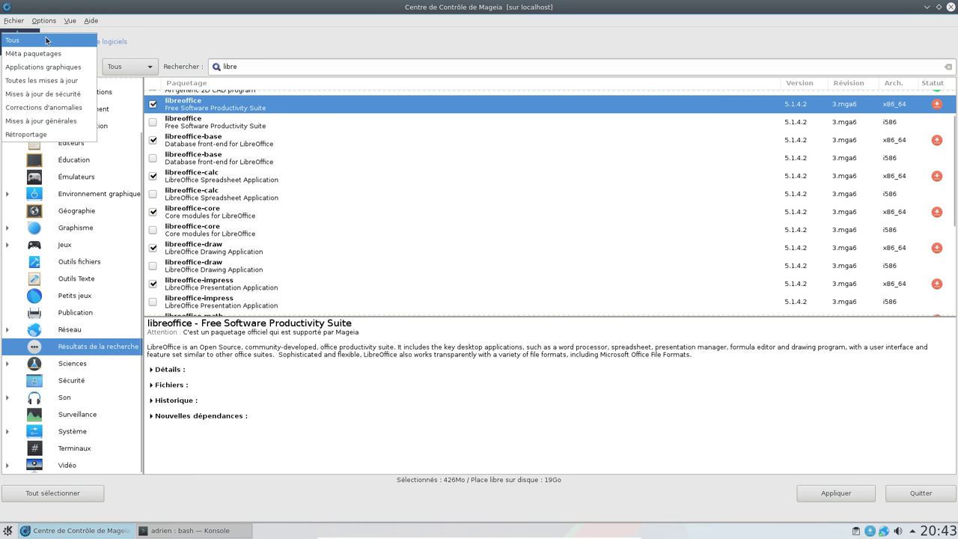
left_click(46, 37)
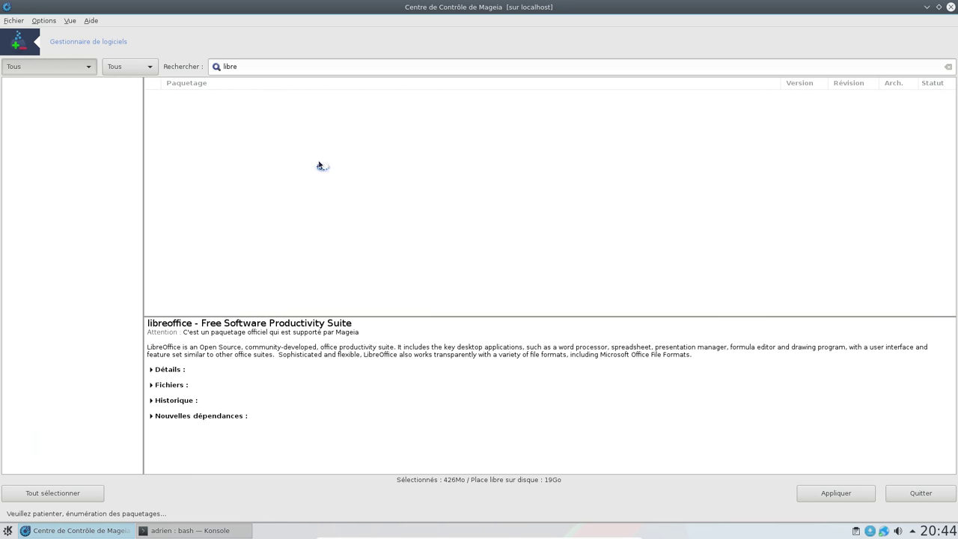
left_click(307, 68)
key("Return")
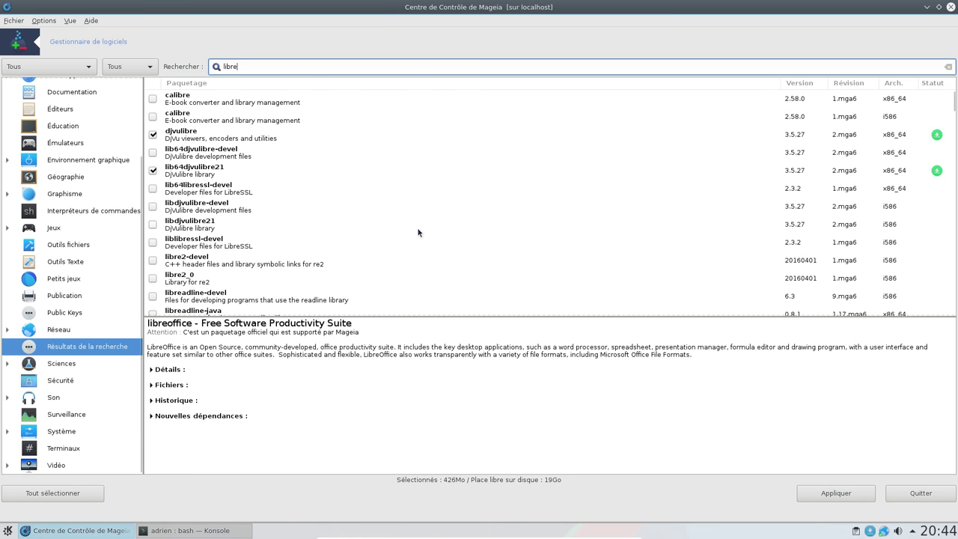
scroll(409, 229, "down", 15)
scroll(247, 223, "up", 3)
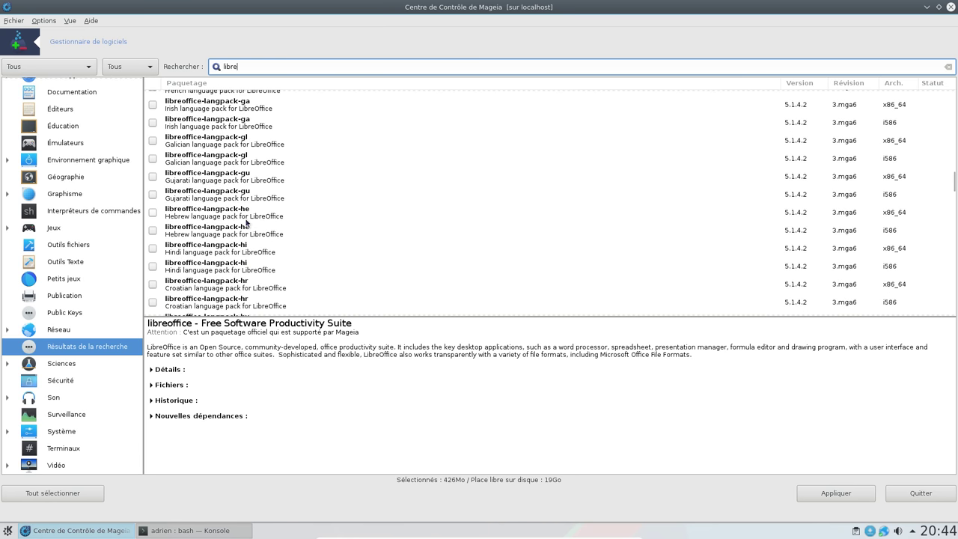
scroll(247, 223, "up", 5)
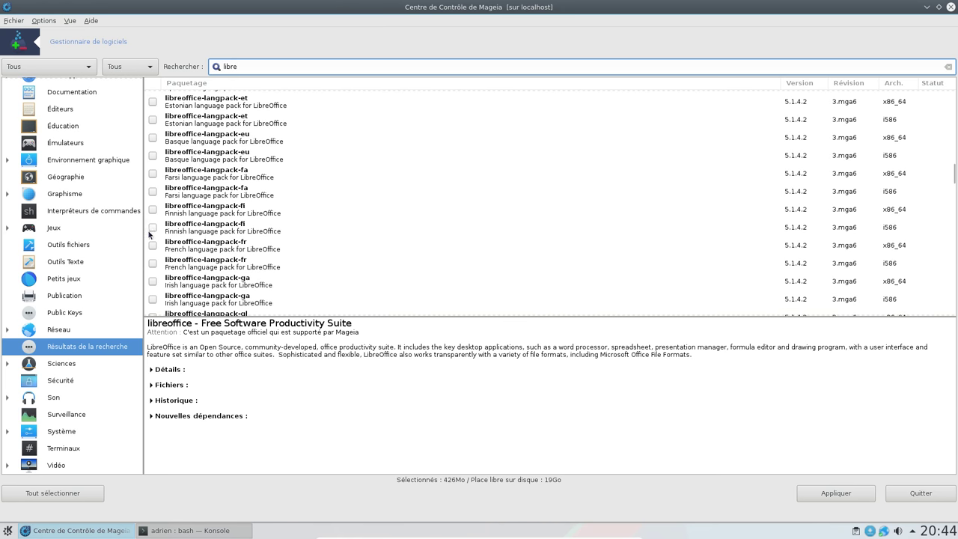
left_click(153, 244)
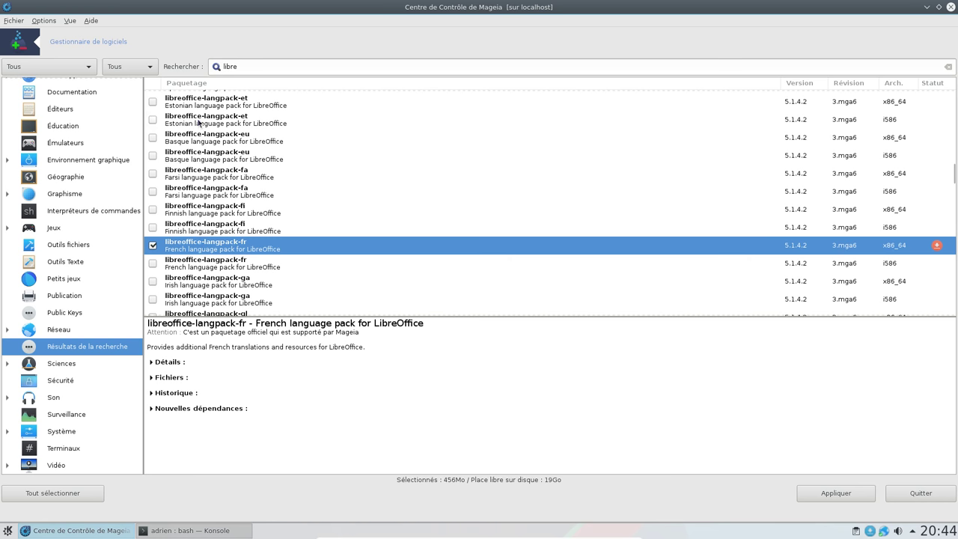
Search for firef and mark the x86_64 firefox package for installation, accepting its additional packages including firefox-fr
left_click(320, 71)
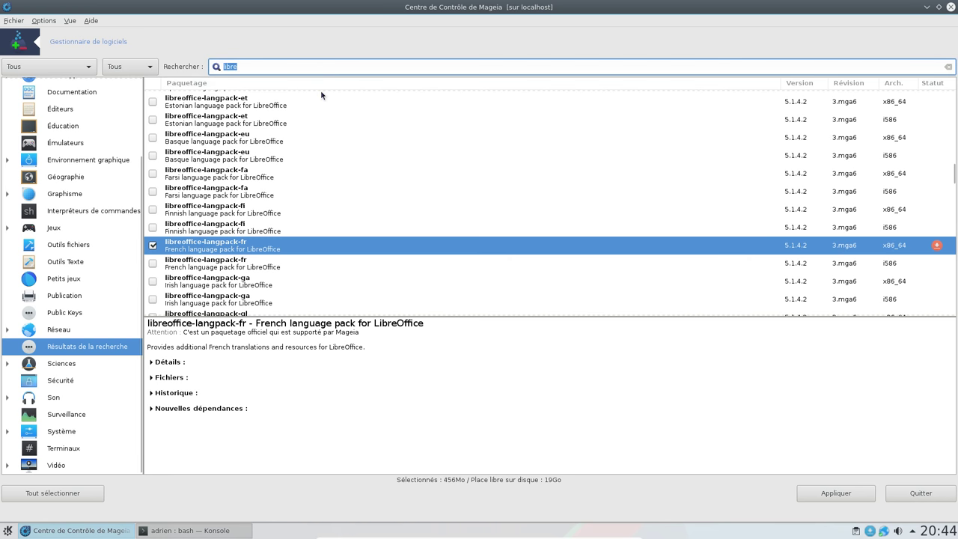
type("firef")
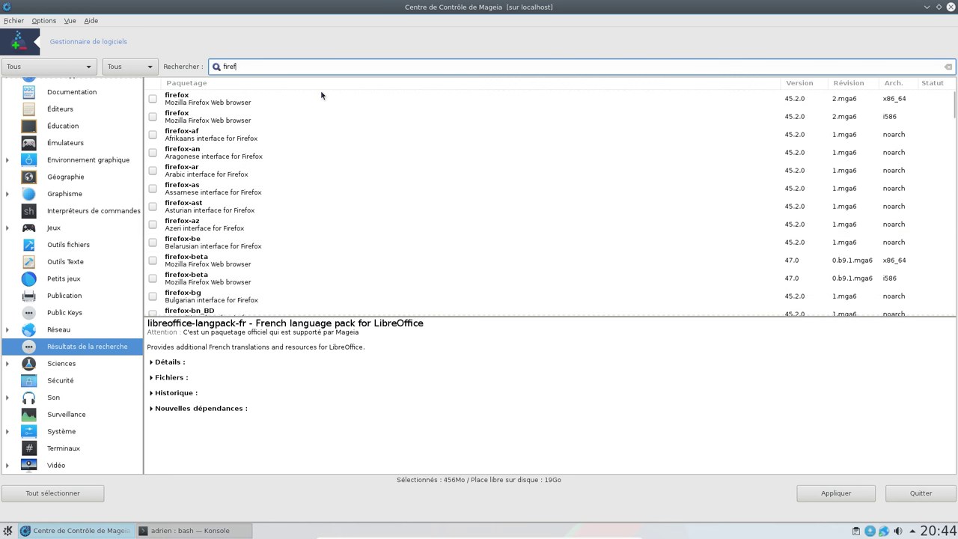
left_click(154, 105)
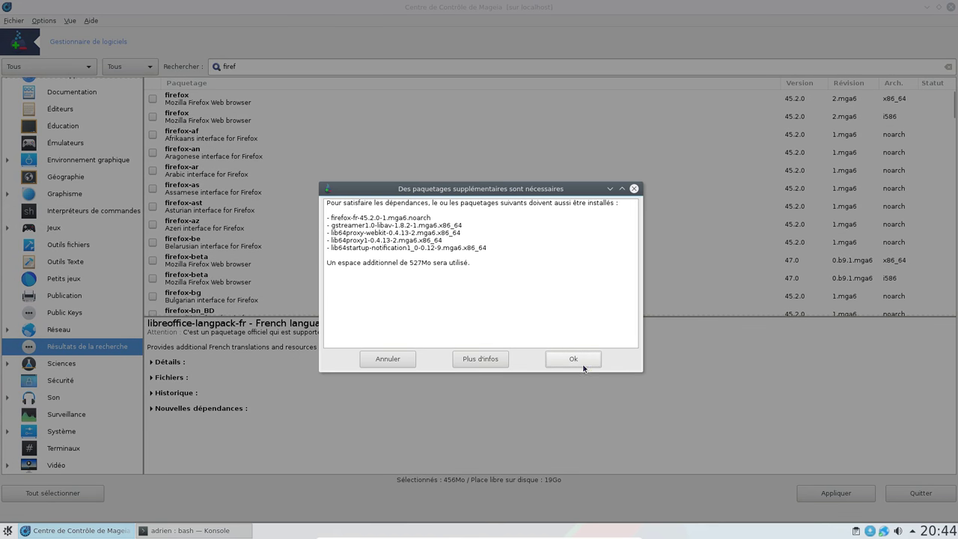
left_click_drag(330, 217, 449, 217)
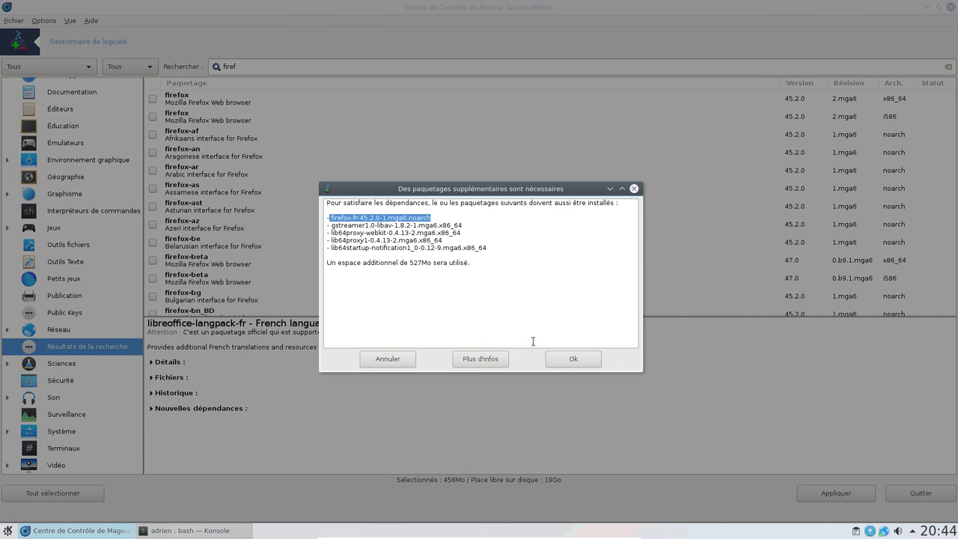
left_click(557, 362)
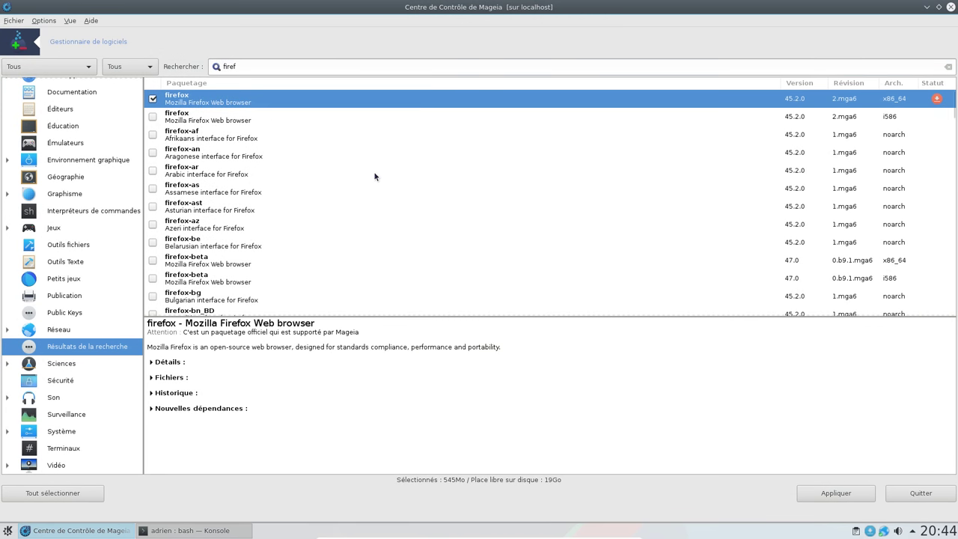
scroll(376, 183, "down", 1)
scroll(323, 261, "down", 10)
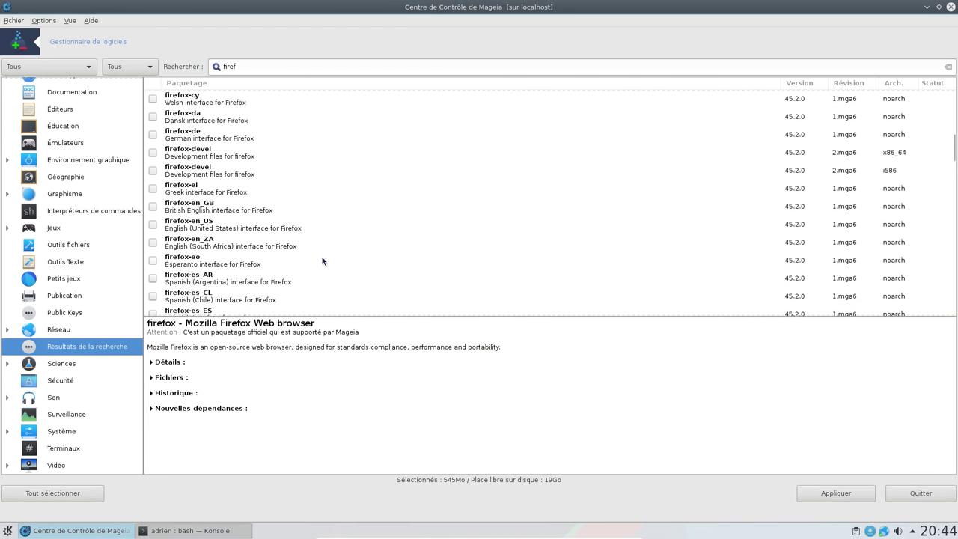
Restore the window's smaller size, search for thunder, and mark the x86_64 thunderbird package for installation with its French language dependency
double_click(374, 4)
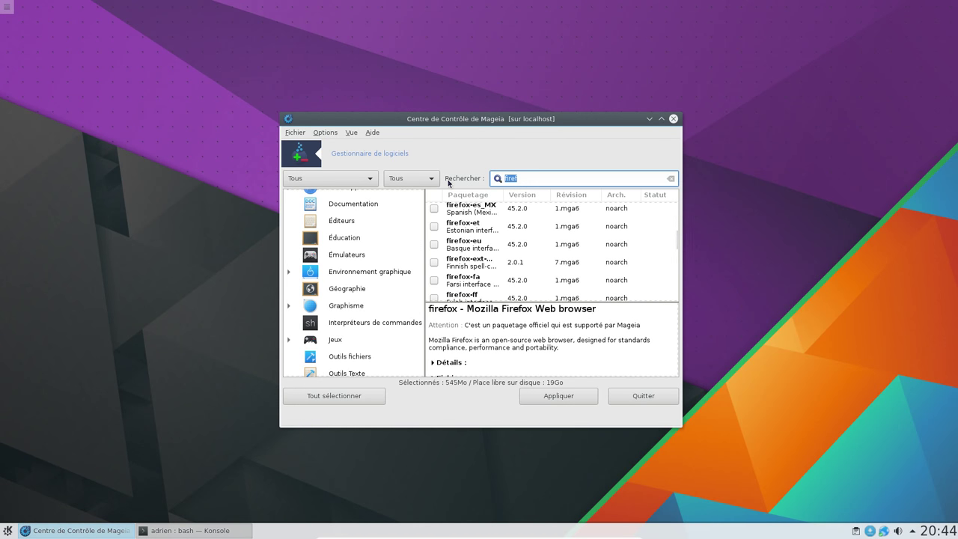
type("thunder")
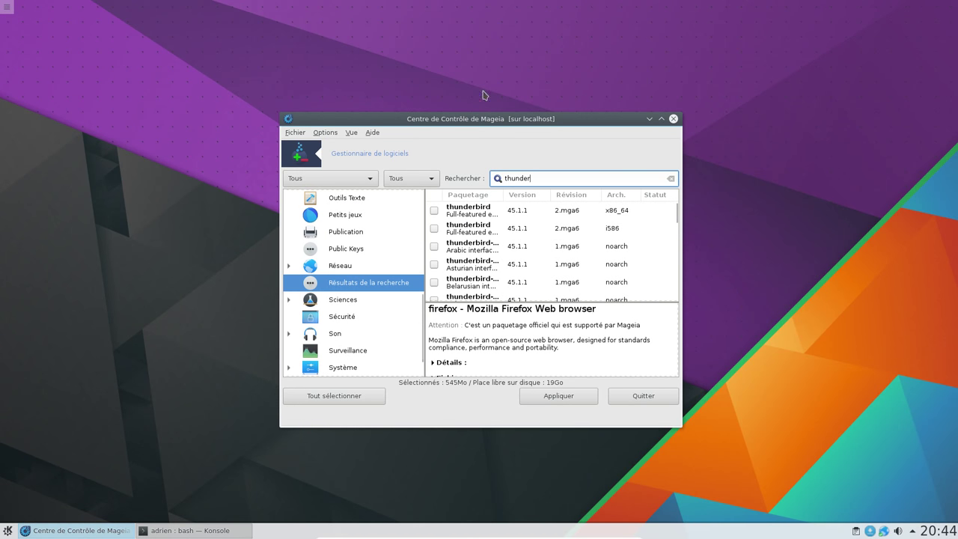
left_click(434, 211)
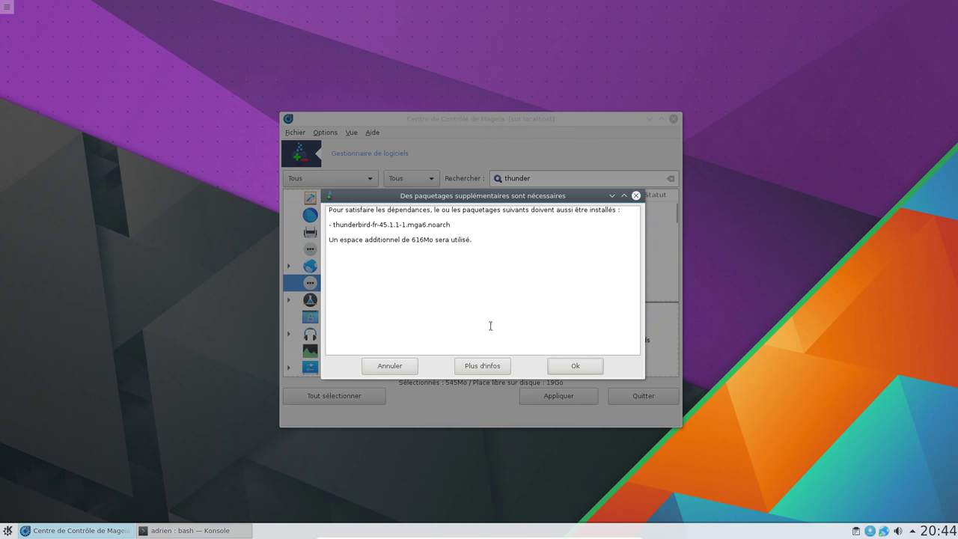
left_click(569, 370)
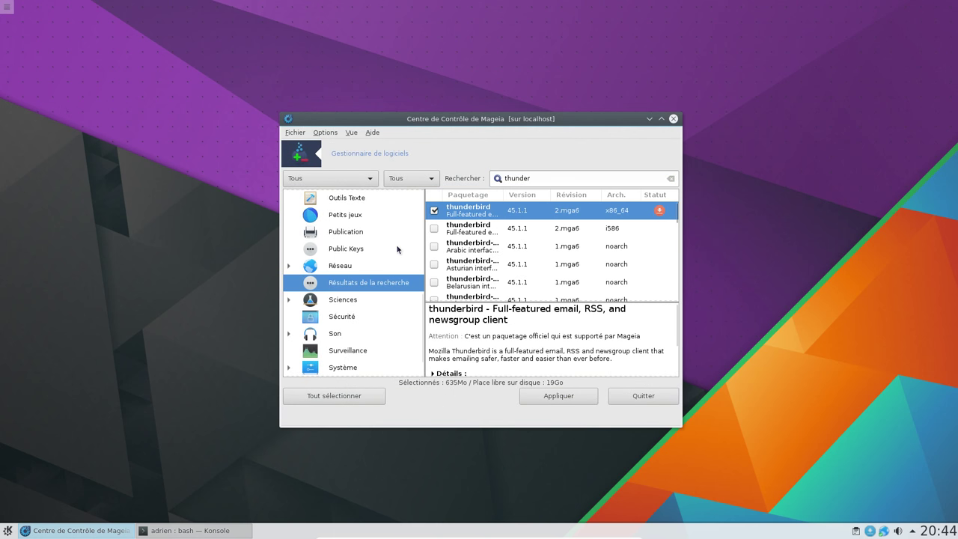
scroll(386, 241, "up", 3)
scroll(387, 242, "up", 5)
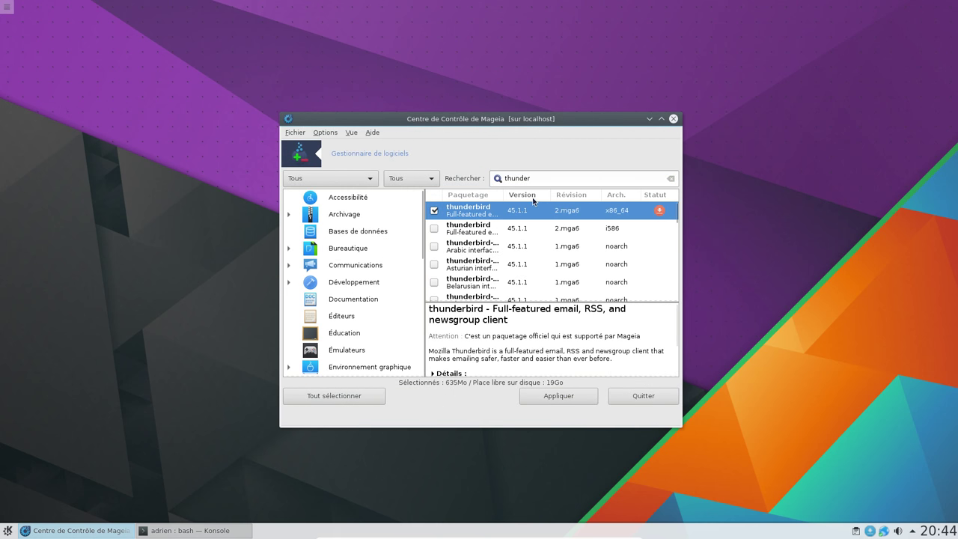
Apply the selected package changes, review and confirm the installation list, and enlarge the installation progress window
left_click(575, 399)
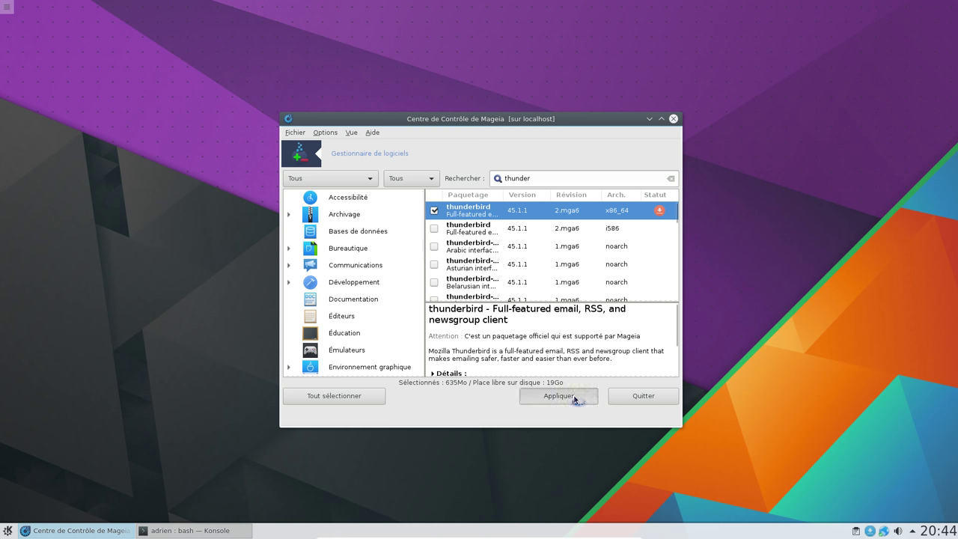
scroll(498, 302, "down", 7)
scroll(497, 301, "down", 5)
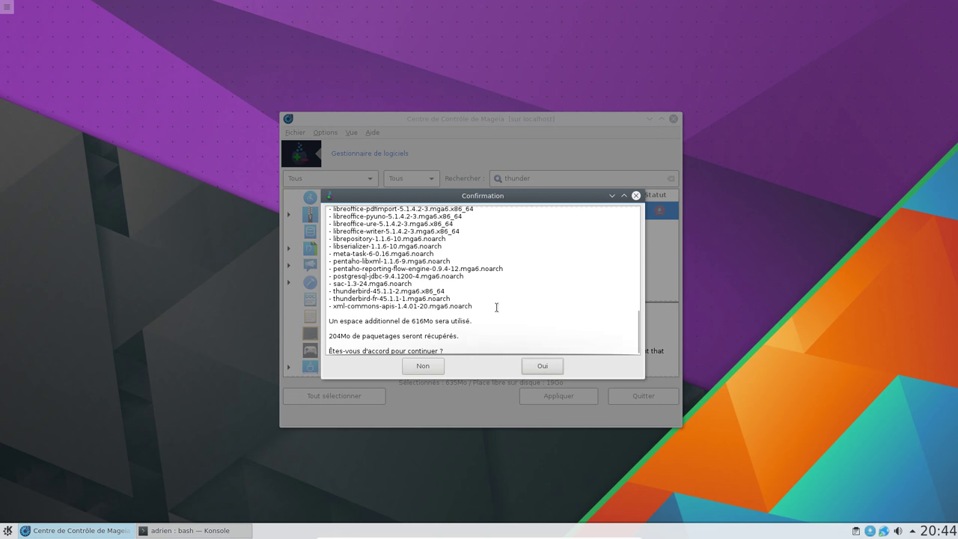
left_click(542, 366)
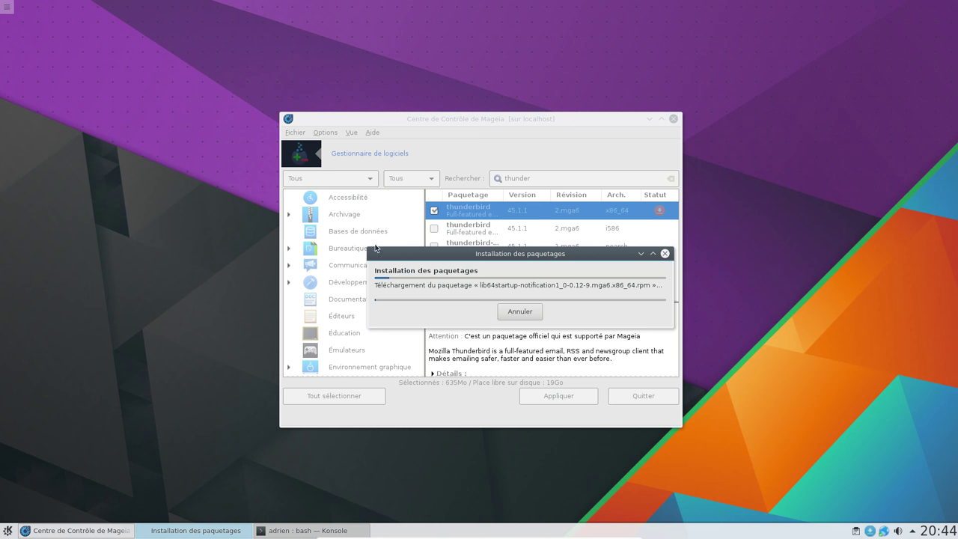
left_click_drag(369, 247, 316, 211)
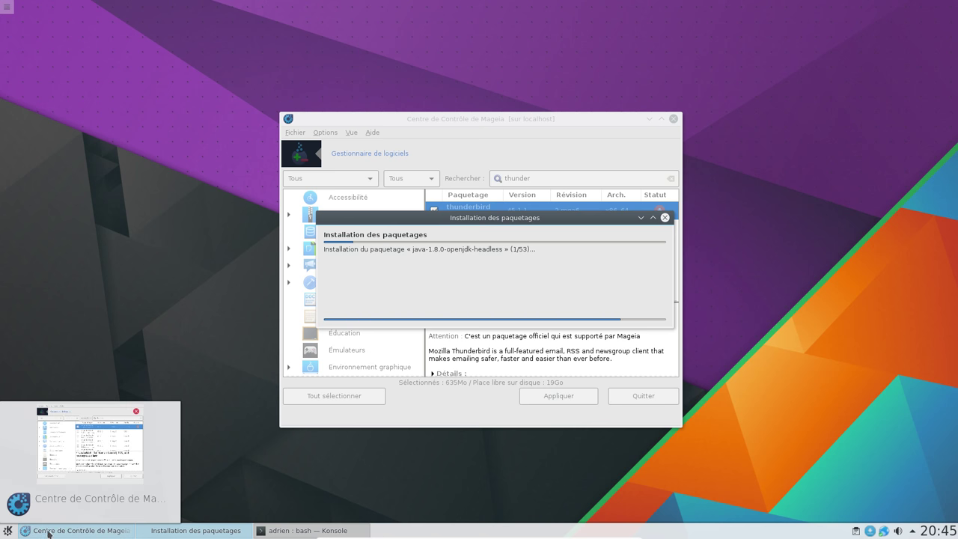
Launch a second Mageia Control Centre from the system tools under Outils, authenticating with the root password
left_click(9, 531)
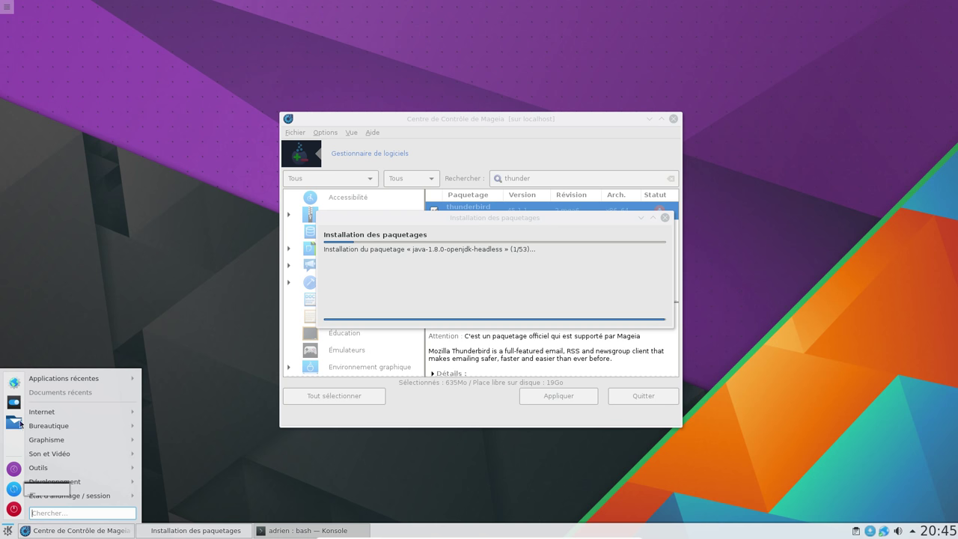
mouse_move(47, 496)
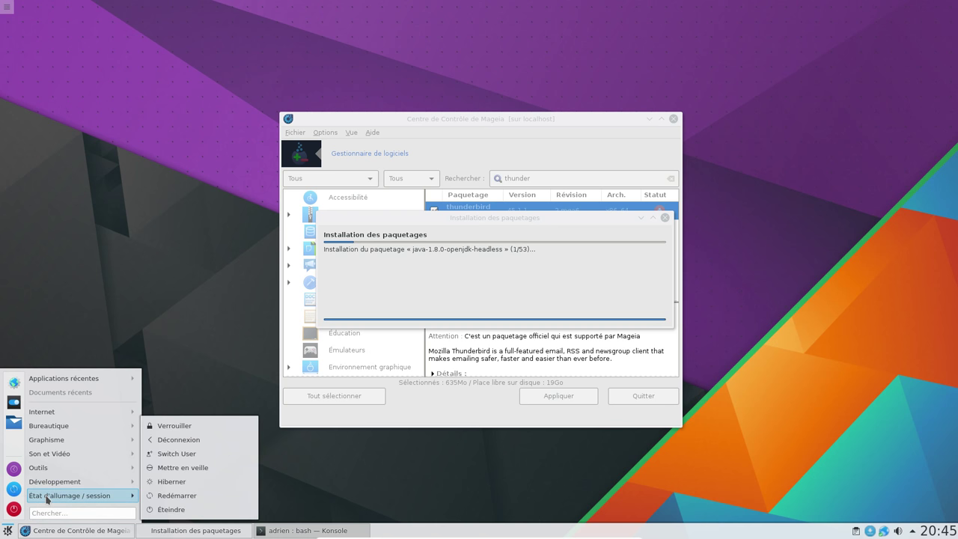
mouse_move(82, 467)
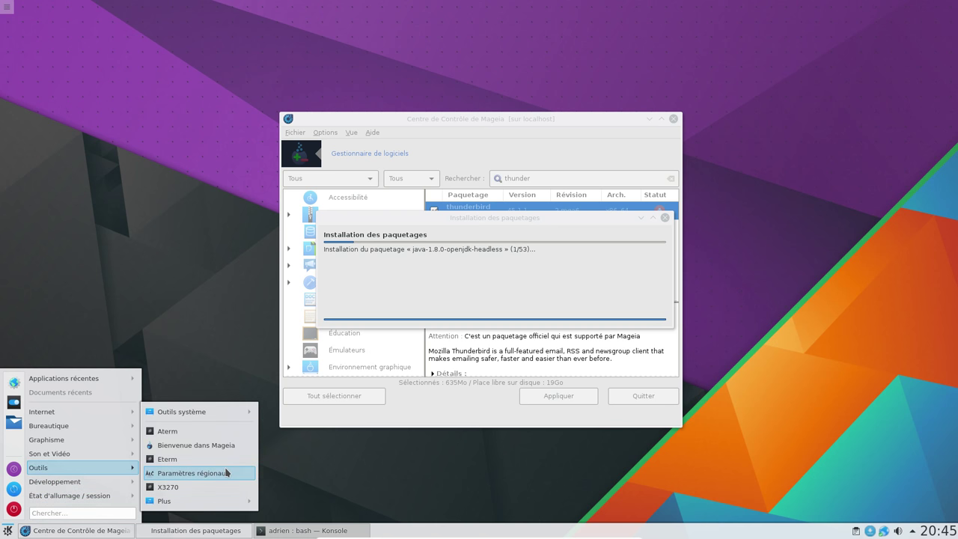
mouse_move(217, 412)
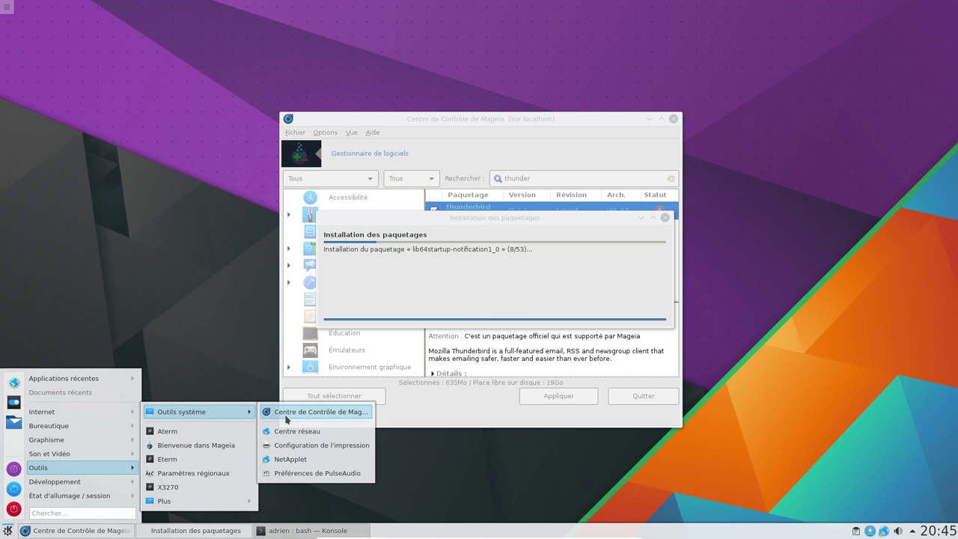
left_click(284, 413)
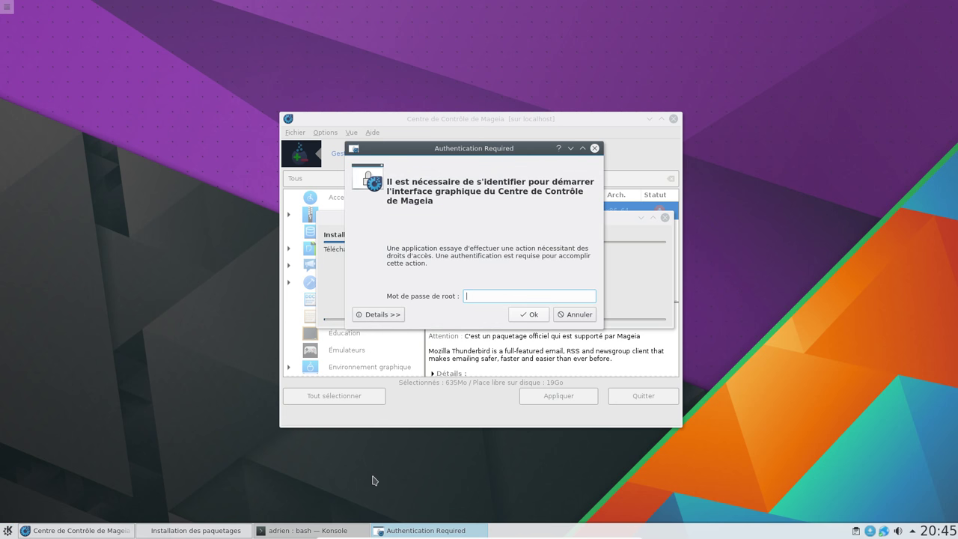
type("•••••••")
key("Return")
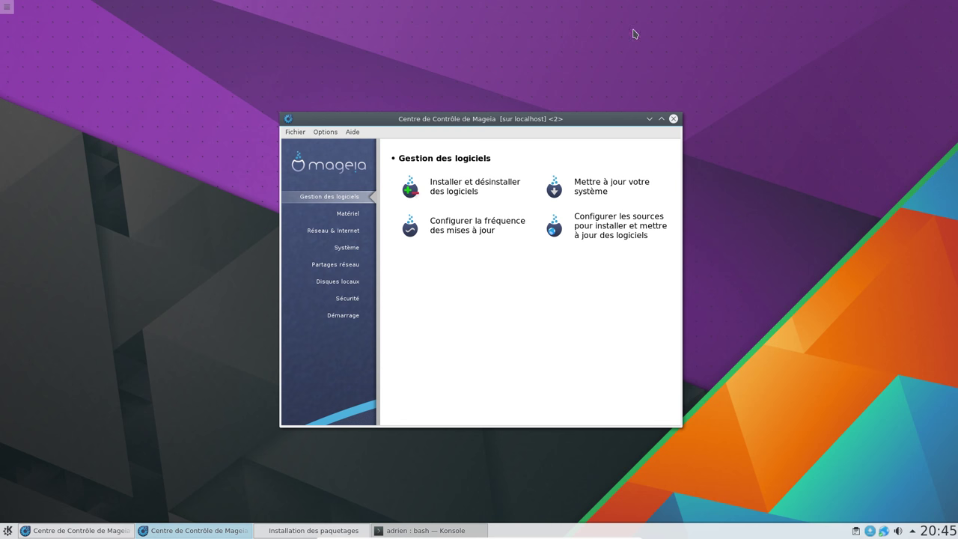
Reposition the new Control Centre window and examine the configuration tools in its Matériel section
left_click_drag(399, 119, 472, 95)
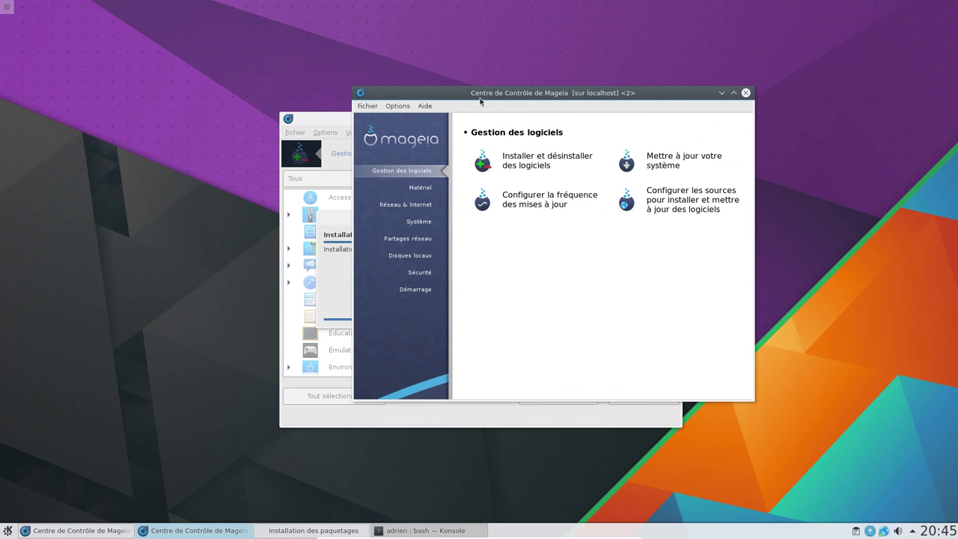
left_click_drag(447, 95, 369, 72)
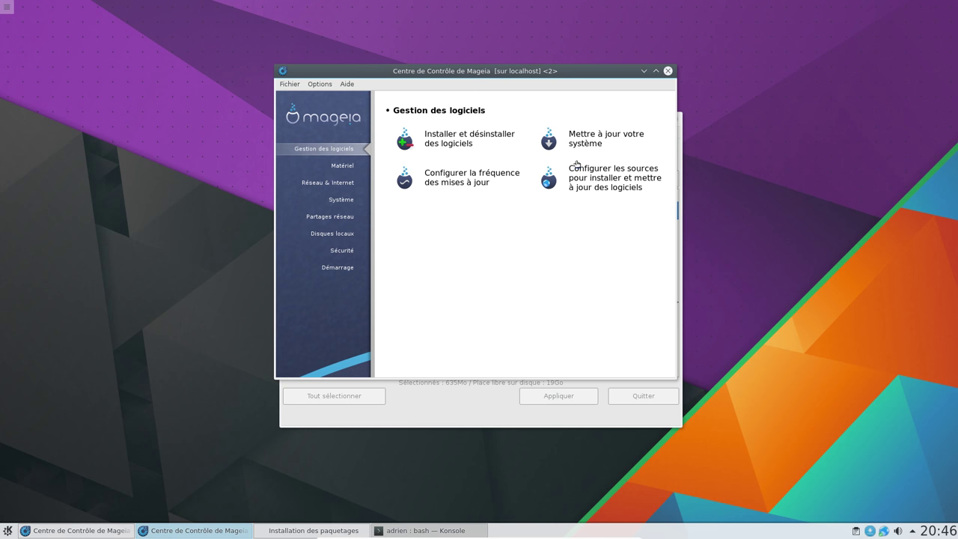
left_click(341, 167)
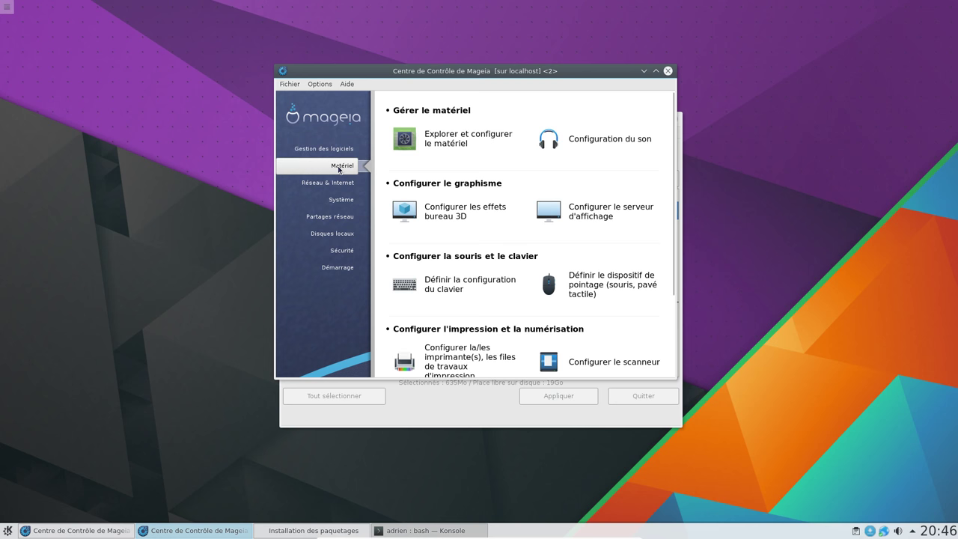
scroll(494, 283, "down", 3)
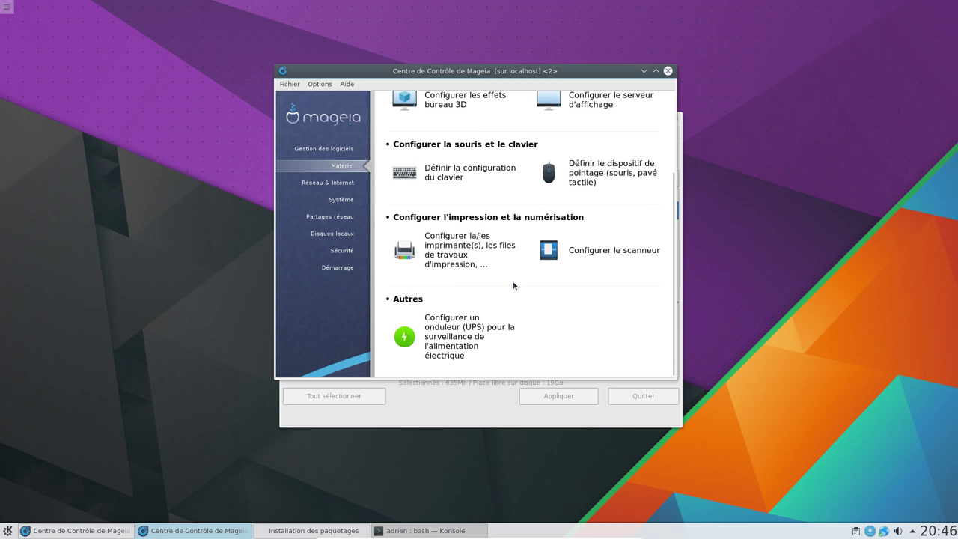
Examine the configuration tools in the Réseau & Internet, Système, Partages réseau, Disques locaux, Sécurité and Démarrage sections
scroll(514, 285, "up", 3)
left_click(329, 183)
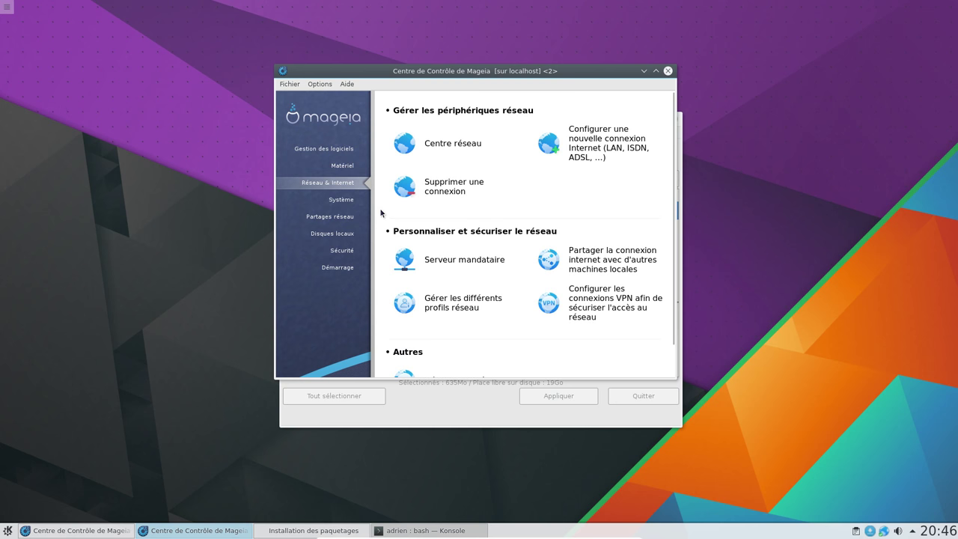
scroll(528, 215, "down", 1)
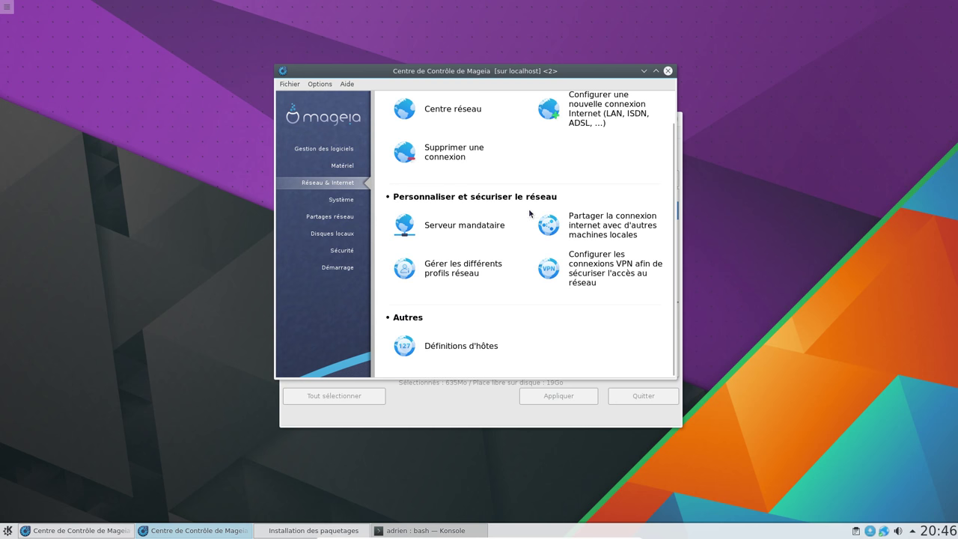
left_click(333, 200)
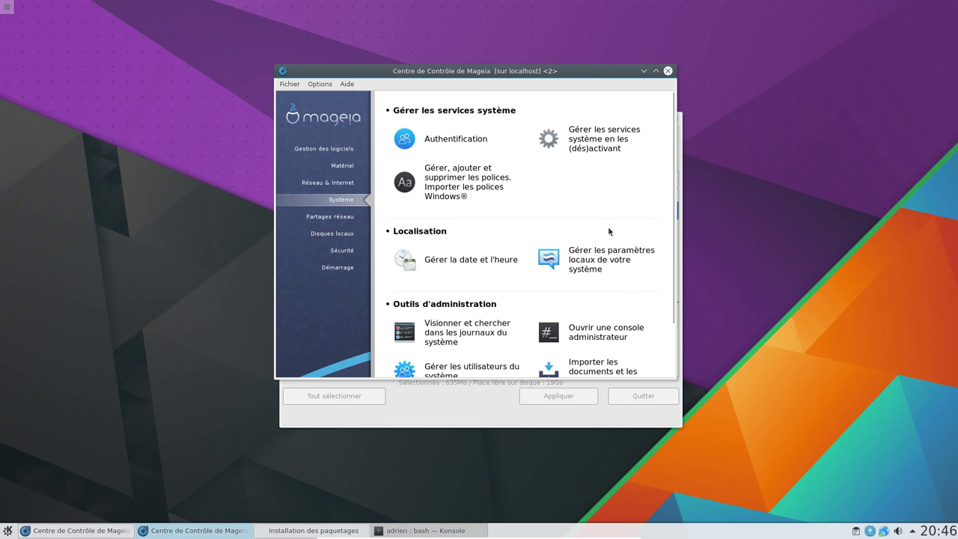
scroll(608, 232, "down", 2)
left_click(313, 224)
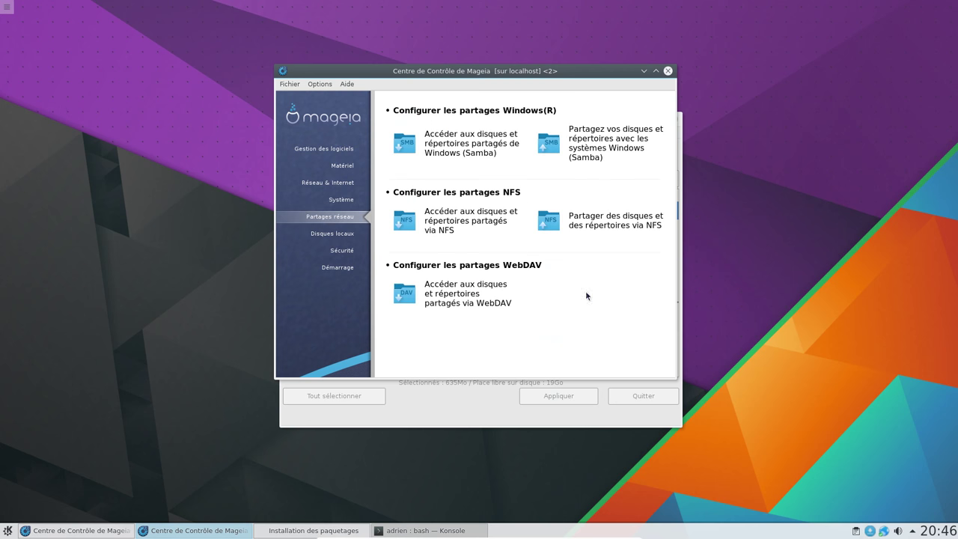
left_click(332, 234)
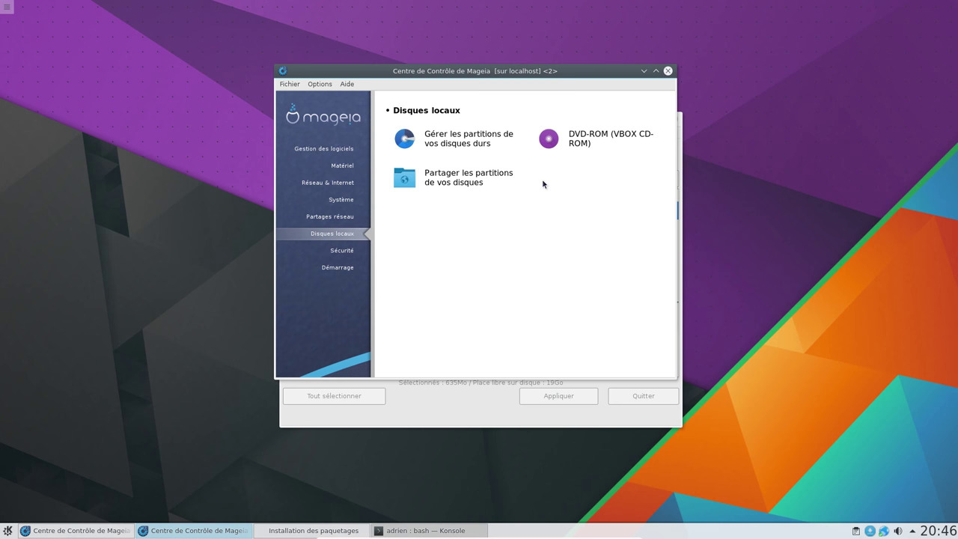
left_click(339, 250)
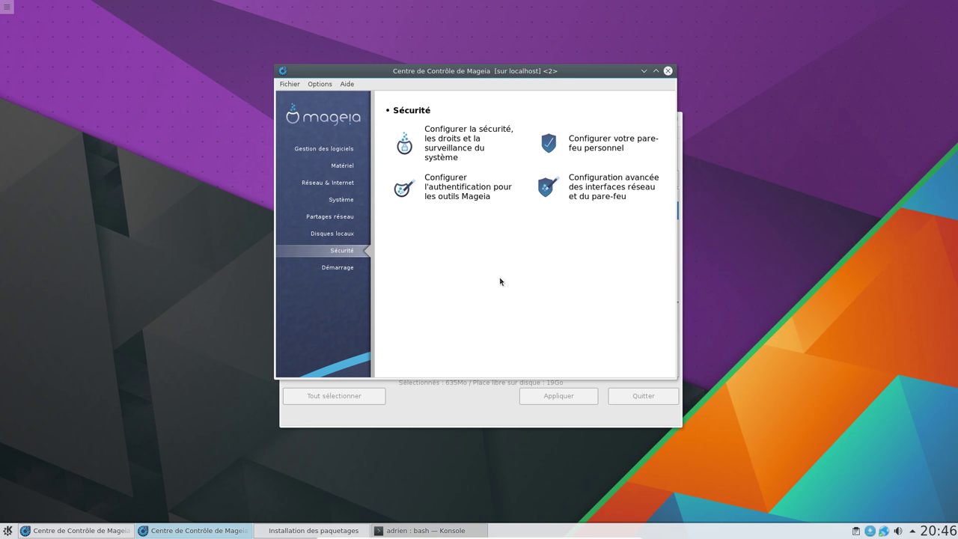
left_click(343, 268)
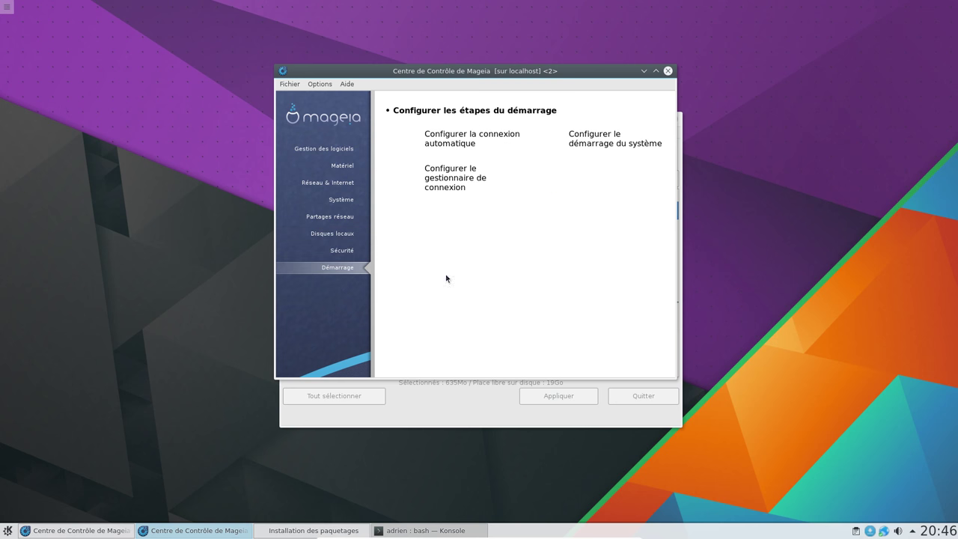
Open the hard disk partition manager from Disques locaux, move its window clear of the software manager, and dismiss the backup warning
left_click(334, 219)
left_click(333, 234)
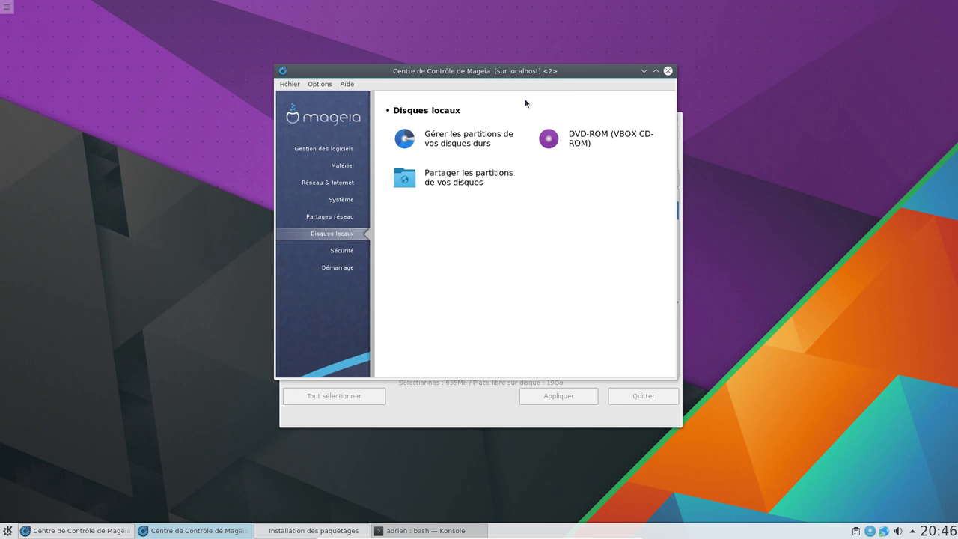
left_click(461, 141)
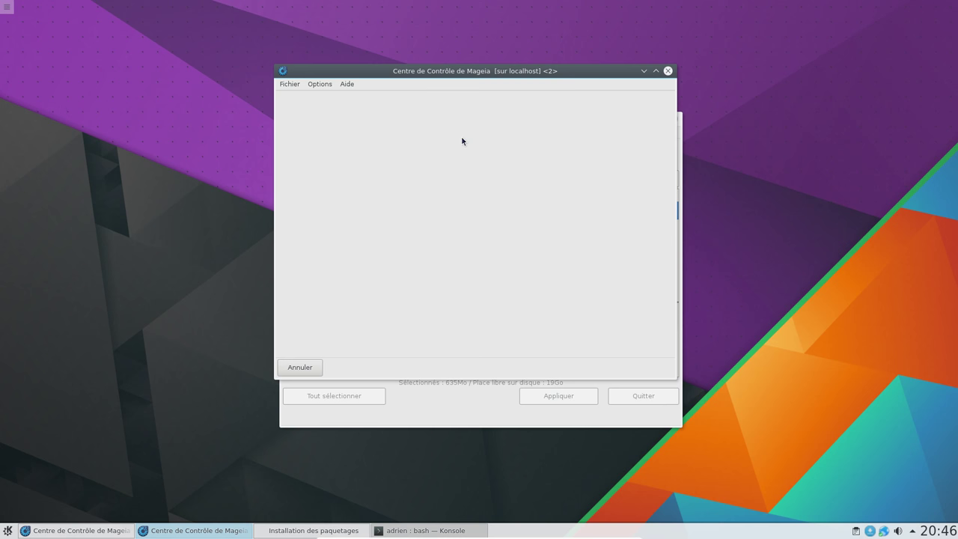
left_click_drag(445, 73, 704, 30)
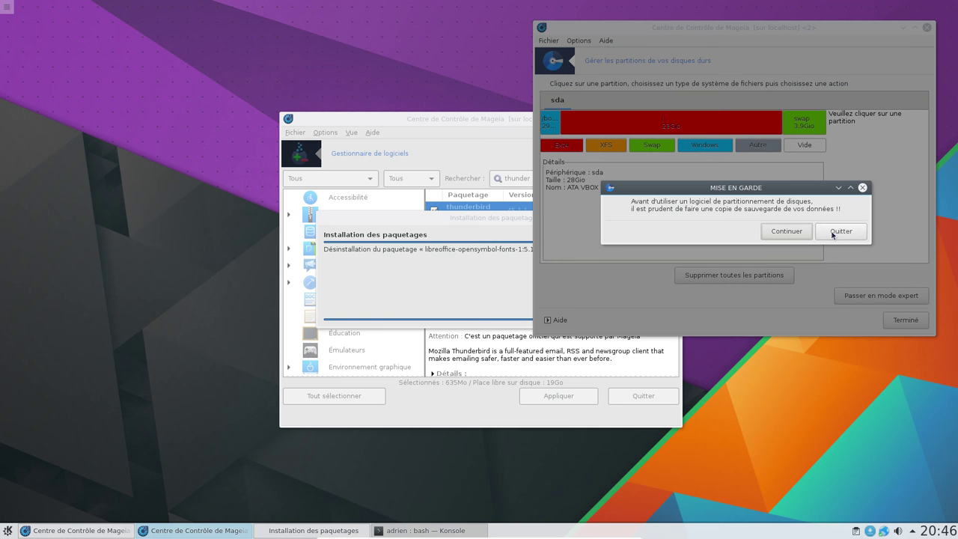
left_click(839, 231)
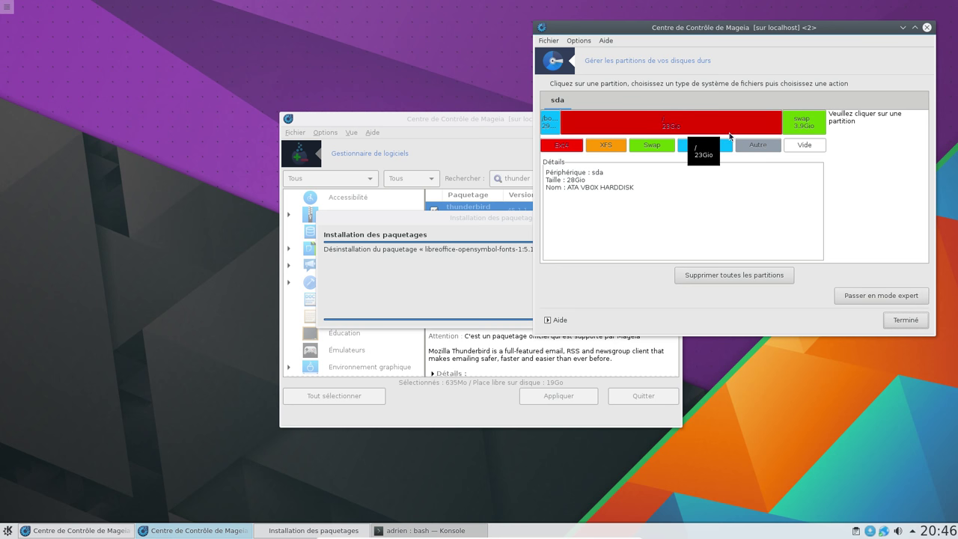
Inspect the details of the root, swap and /boot/EFI partitions on sda, and close the second Control Centre
left_click(730, 129)
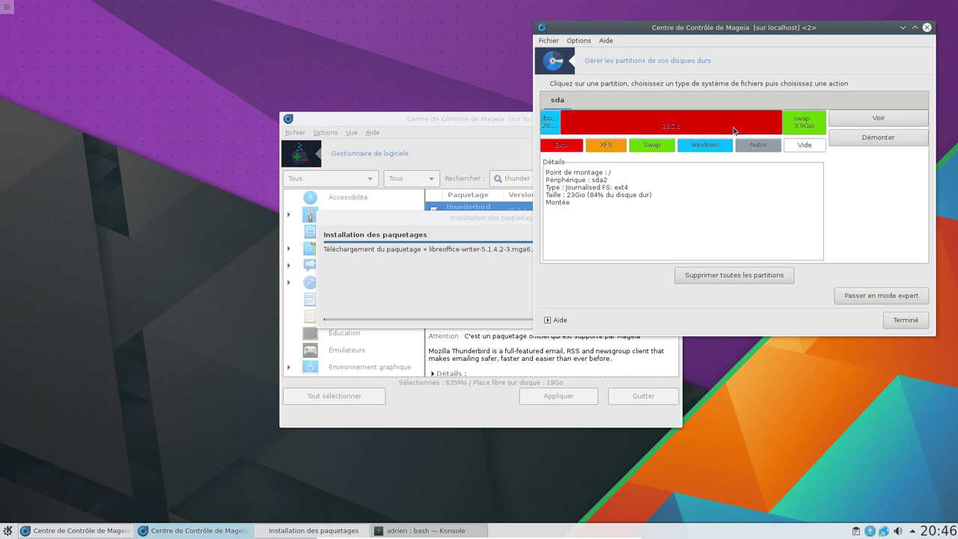
left_click(801, 122)
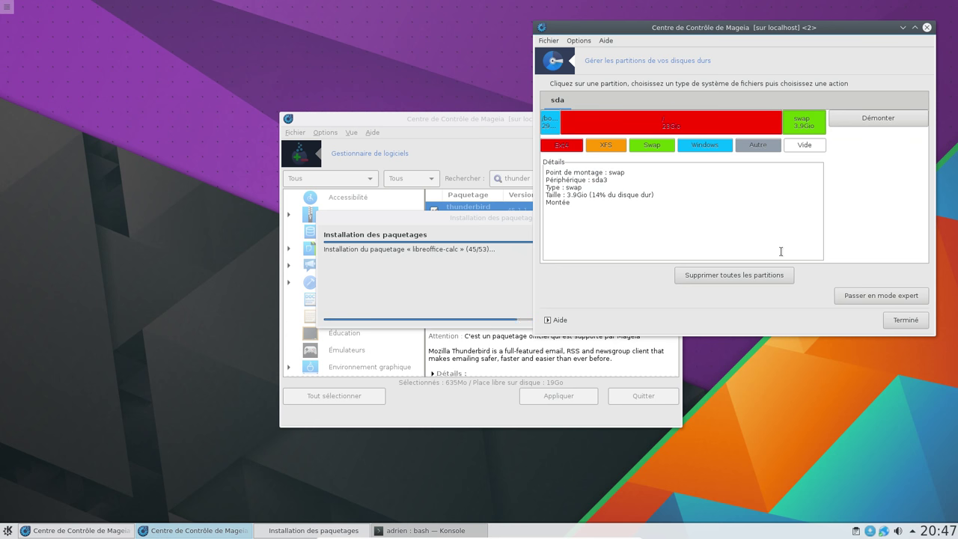
left_click(550, 124)
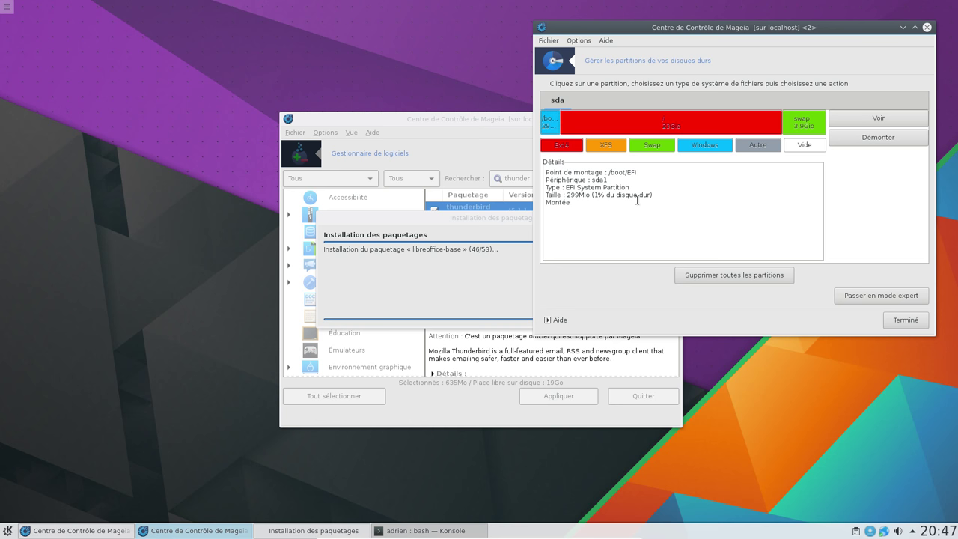
left_click(926, 27)
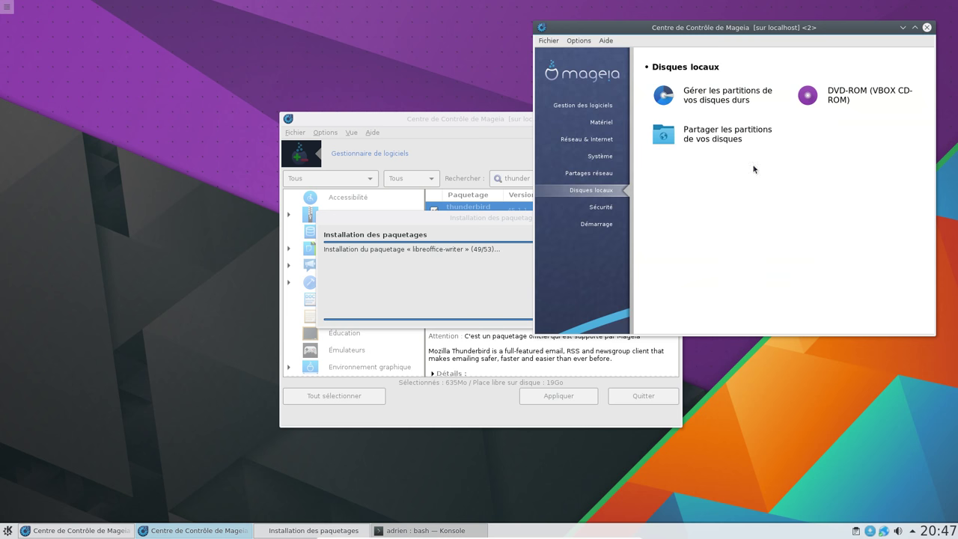
left_click(927, 29)
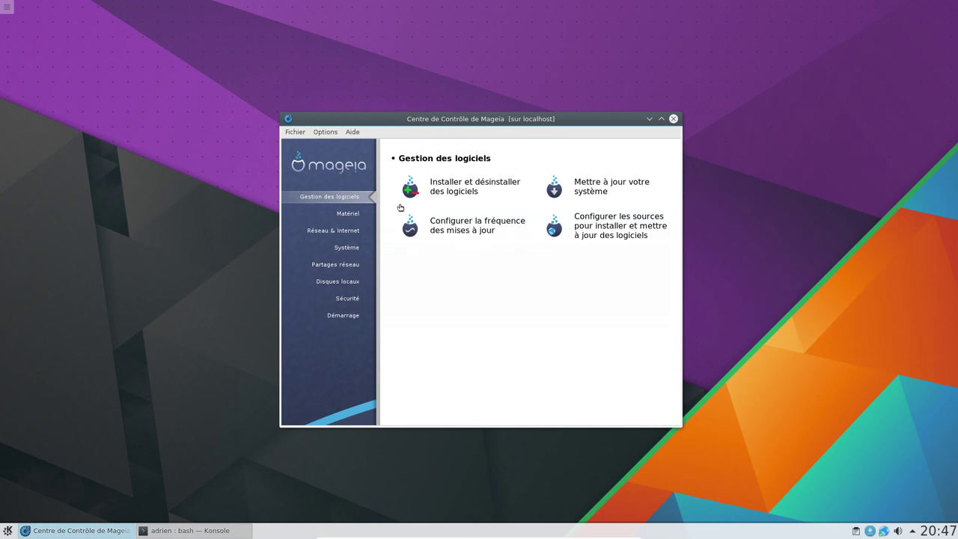
Open the software installation and removal tool and search the packages for breeze
left_click(452, 196)
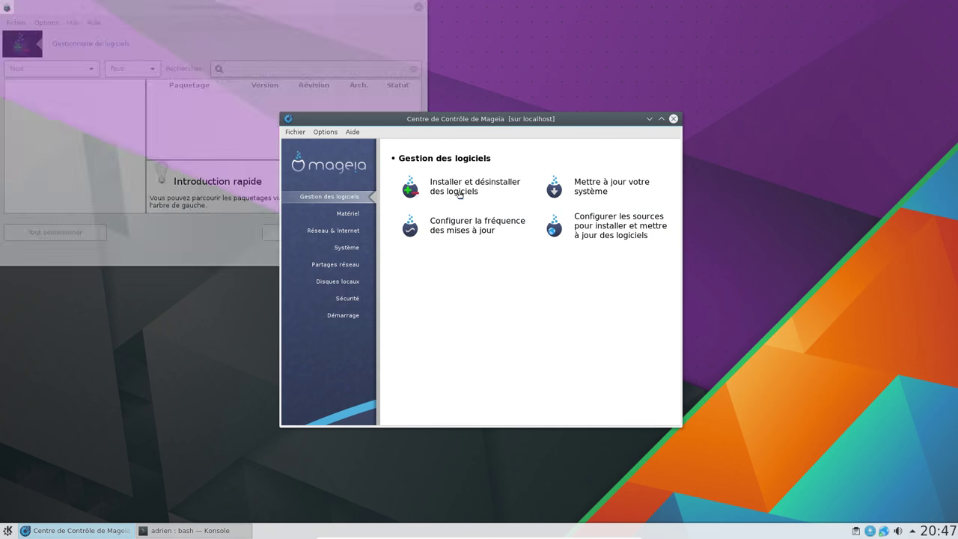
left_click(673, 118)
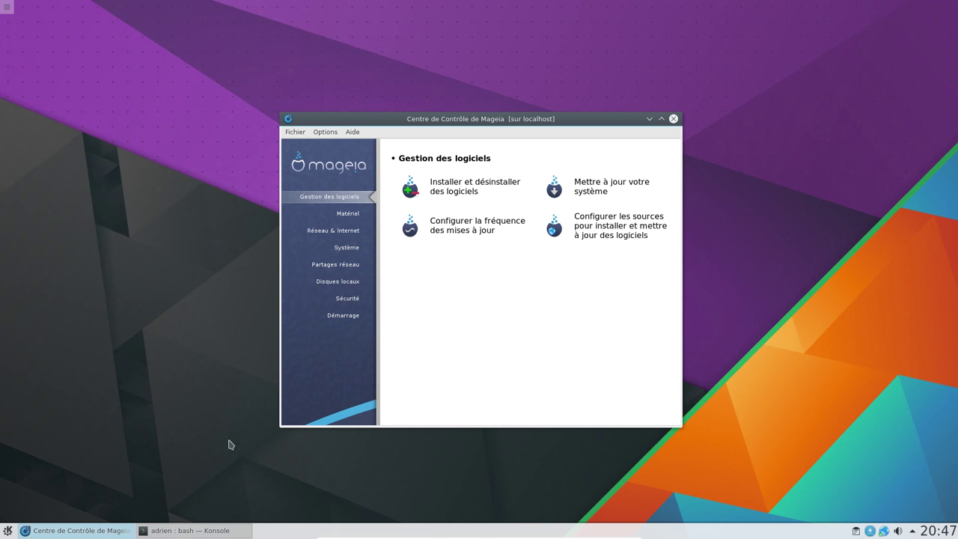
left_click(434, 193)
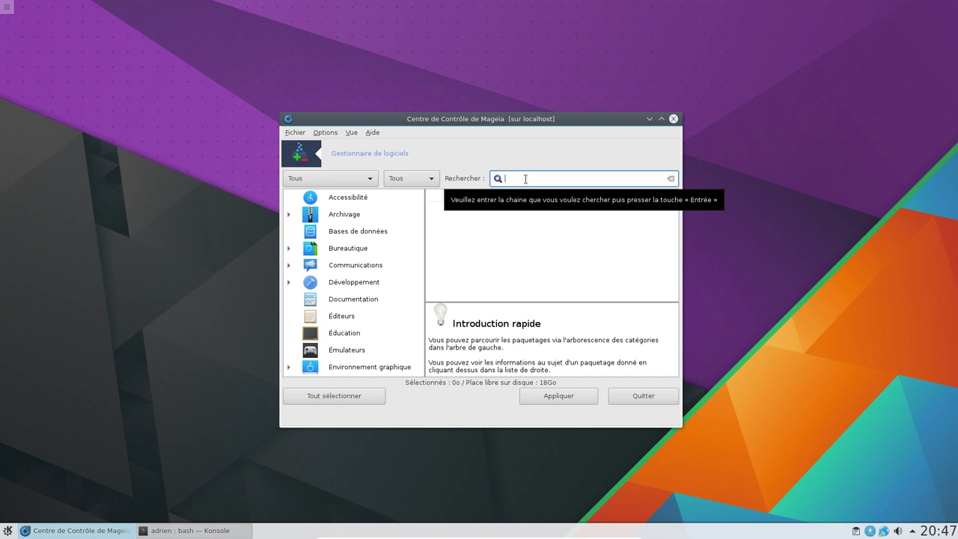
type("br")
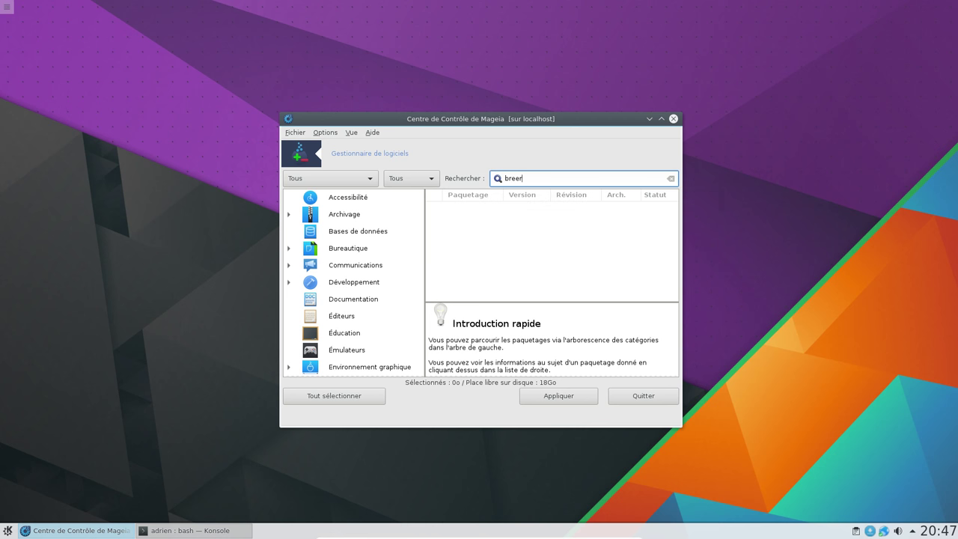
type("eeze")
key("Return")
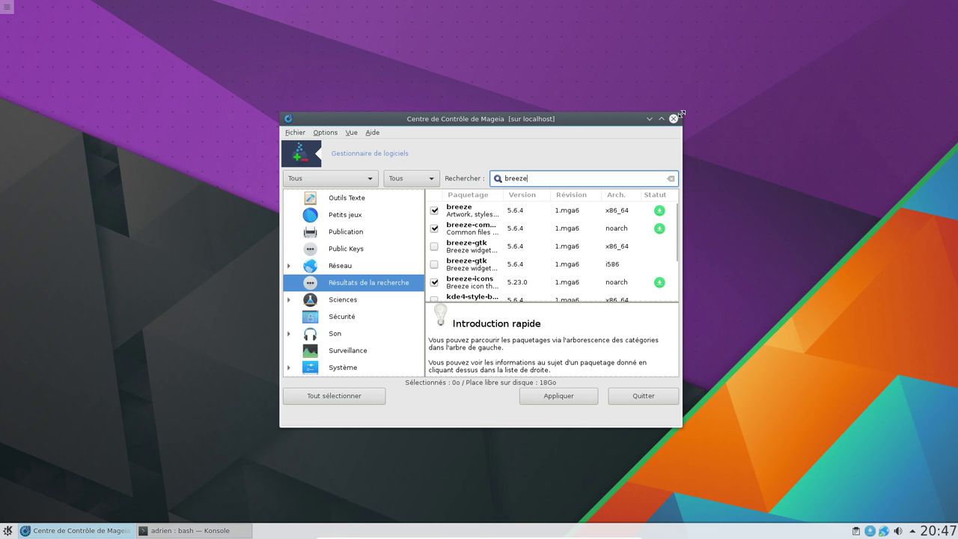
Widen the window, mark the x86_64 breeze-gtk and kde4-style-breeze packages, and apply and confirm their installation
left_click_drag(680, 113, 811, 95)
left_click(434, 228)
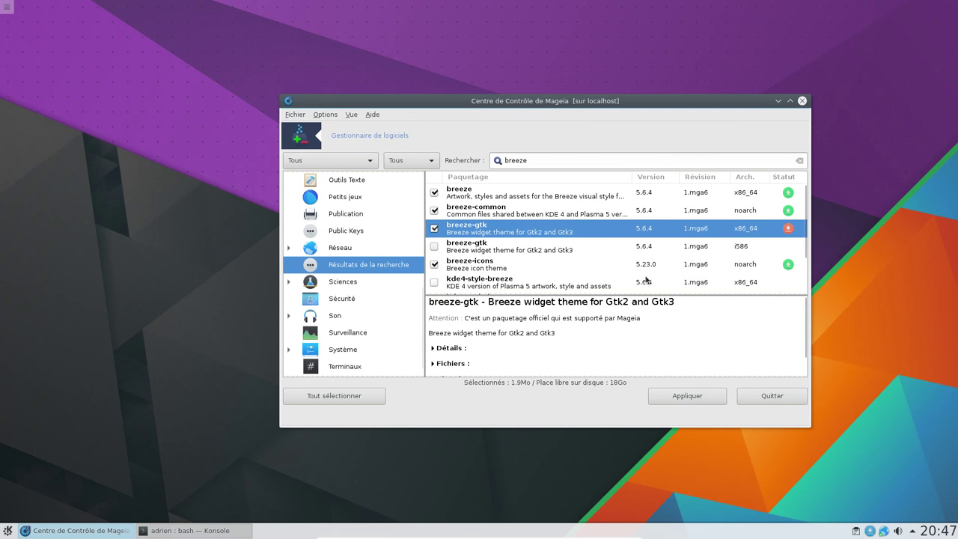
scroll(653, 247, "down", 1)
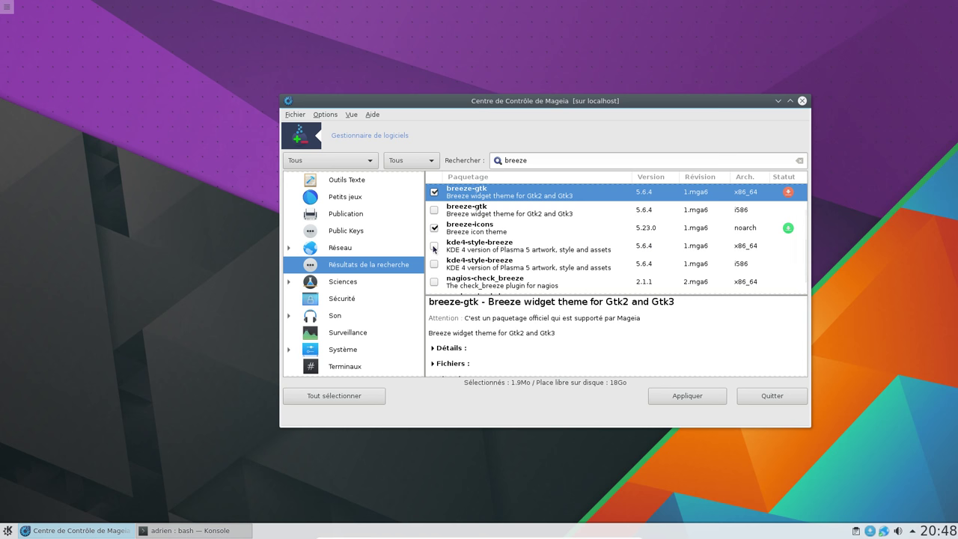
left_click(434, 247)
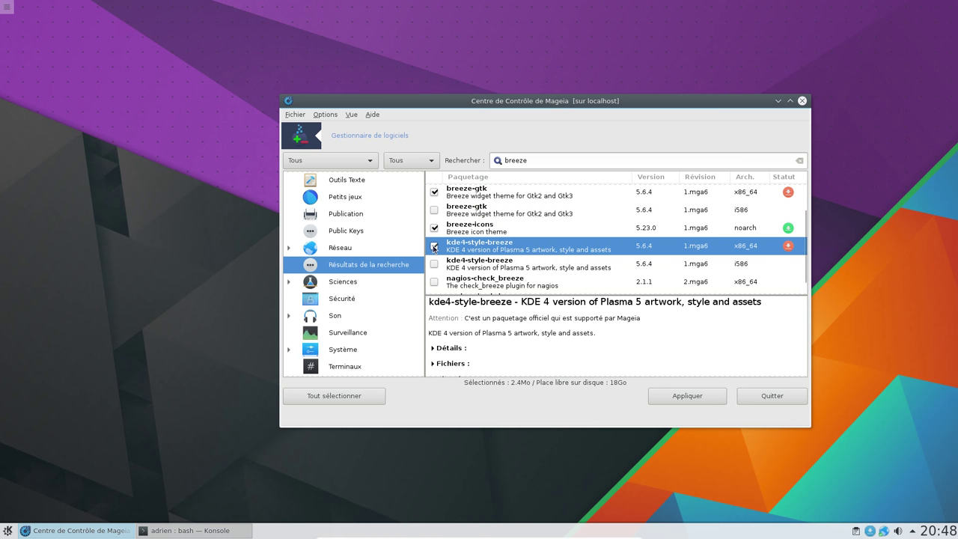
scroll(574, 262, "down", 1)
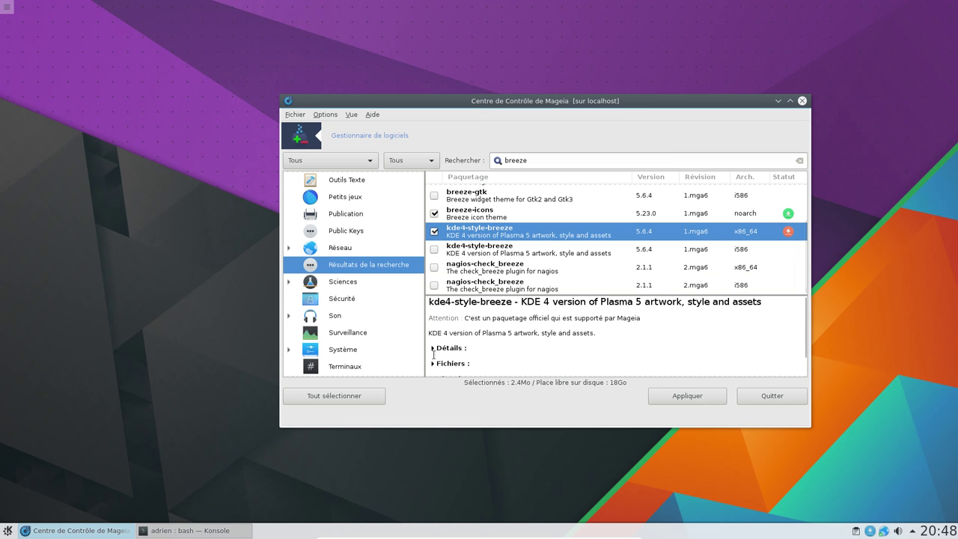
left_click(689, 397)
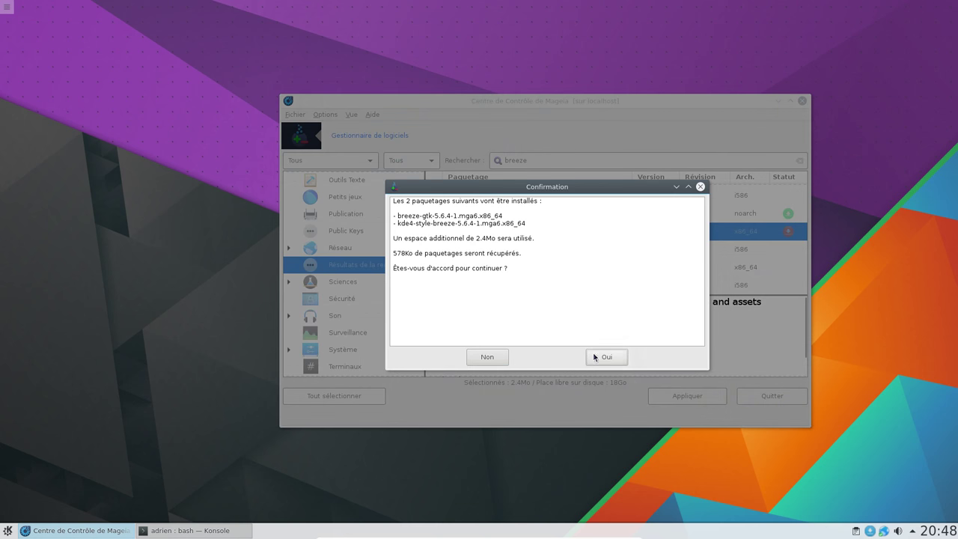
left_click(592, 360)
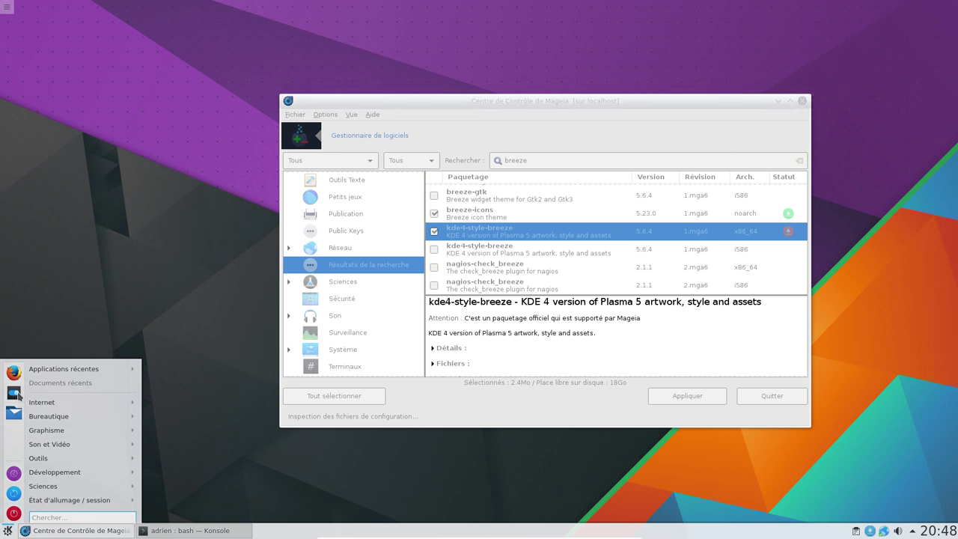
Open the application appearance settings in Configuration du système, restore the window's smaller size, and move it up beside the Control Centre
key("Escape")
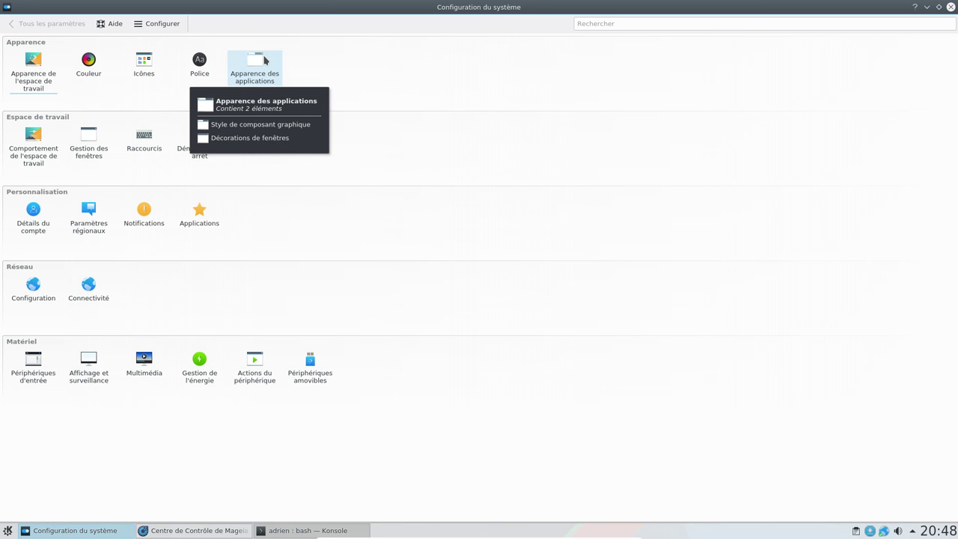
left_click(265, 60)
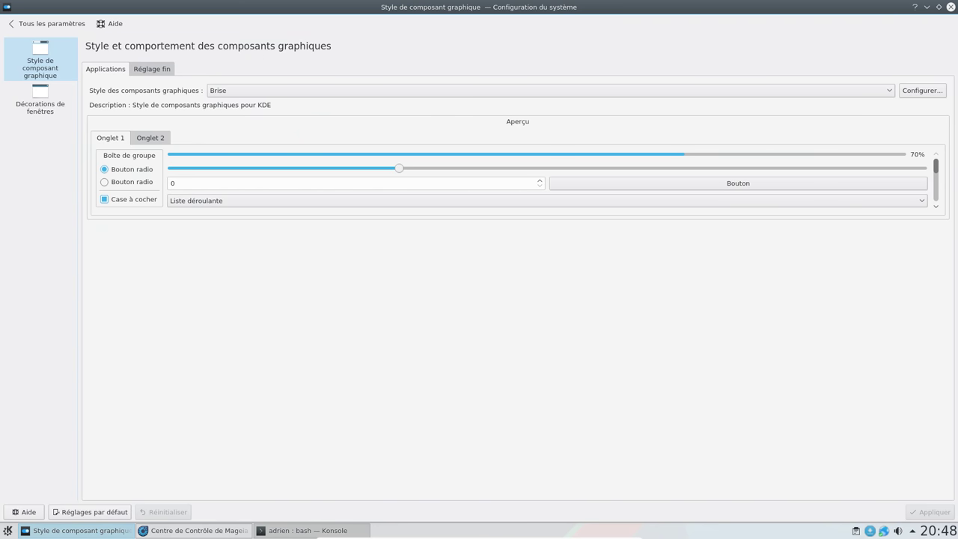
double_click(141, 9)
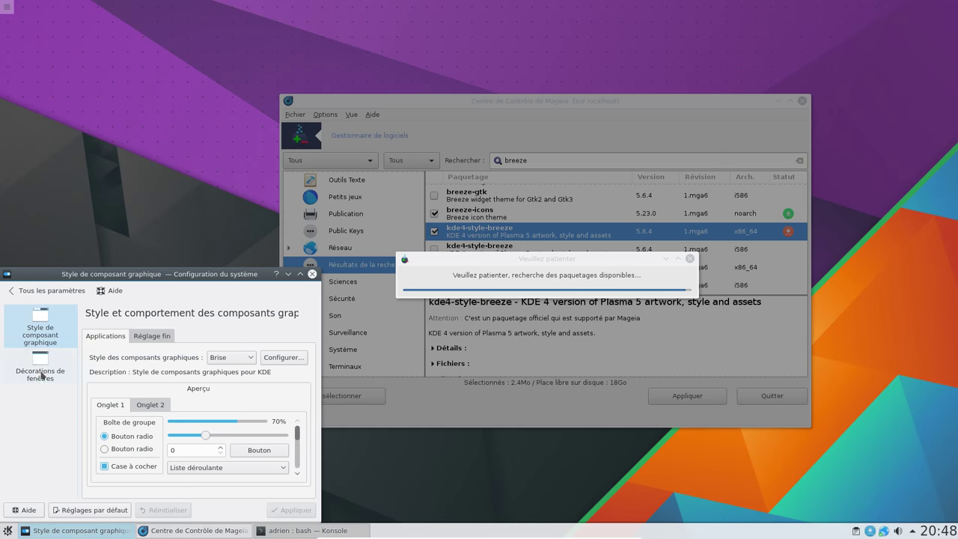
left_click_drag(86, 274, 113, 94)
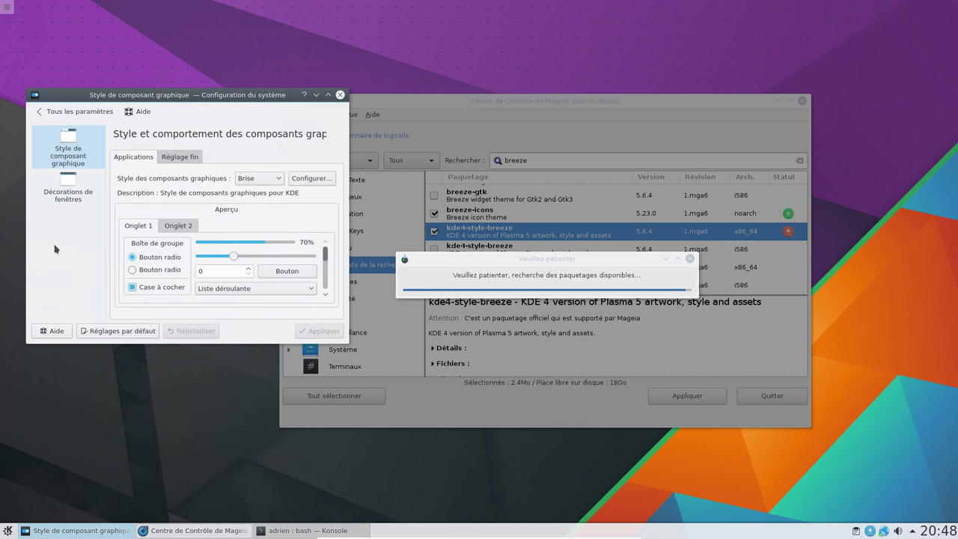
Launch GIMP from the recent applications, inspect its themed window and the Outils and colour tools entries, and close it
left_click(8, 531)
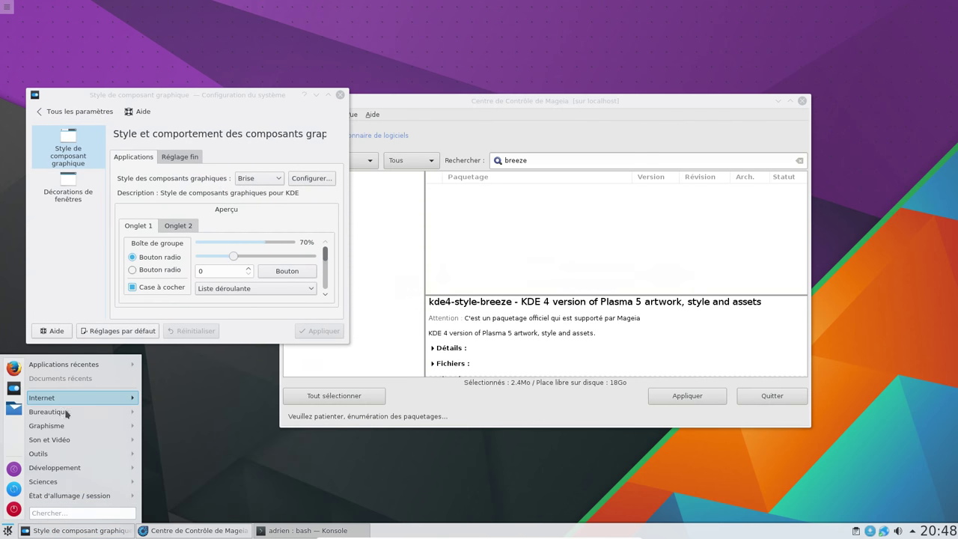
mouse_move(69, 398)
mouse_move(86, 365)
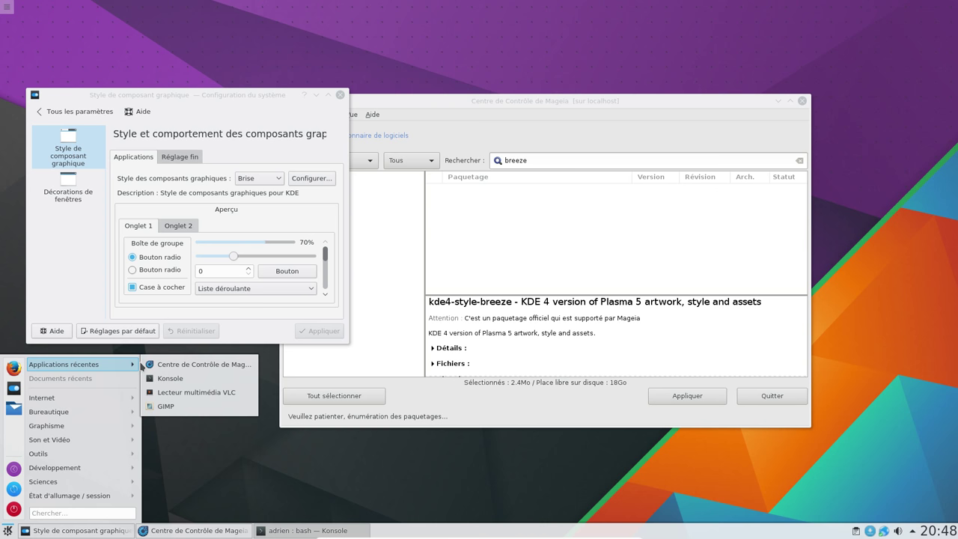
left_click(178, 411)
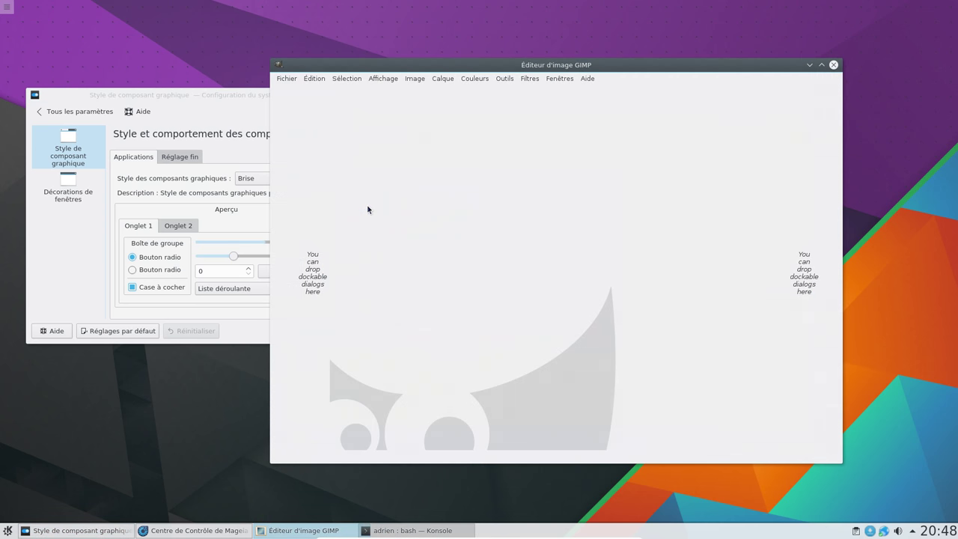
left_click(504, 79)
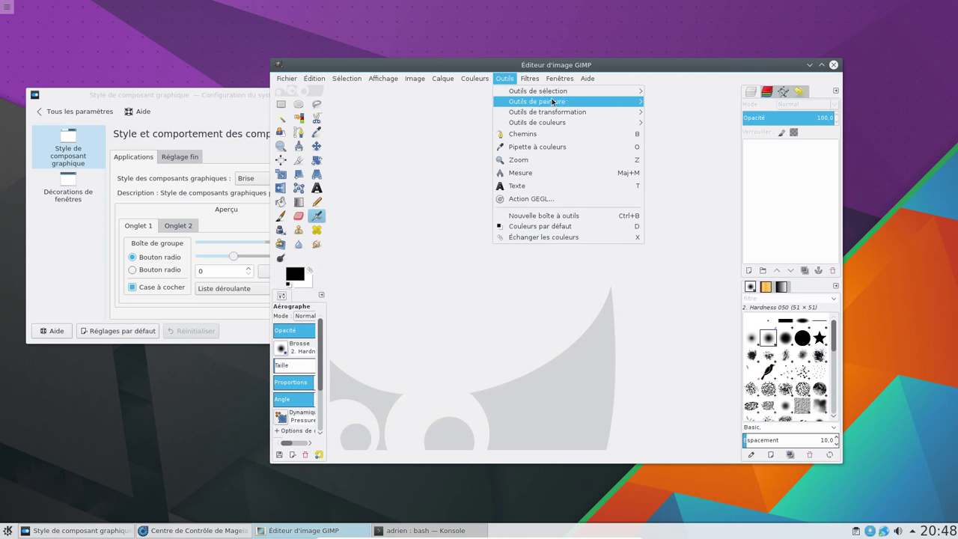
mouse_move(611, 123)
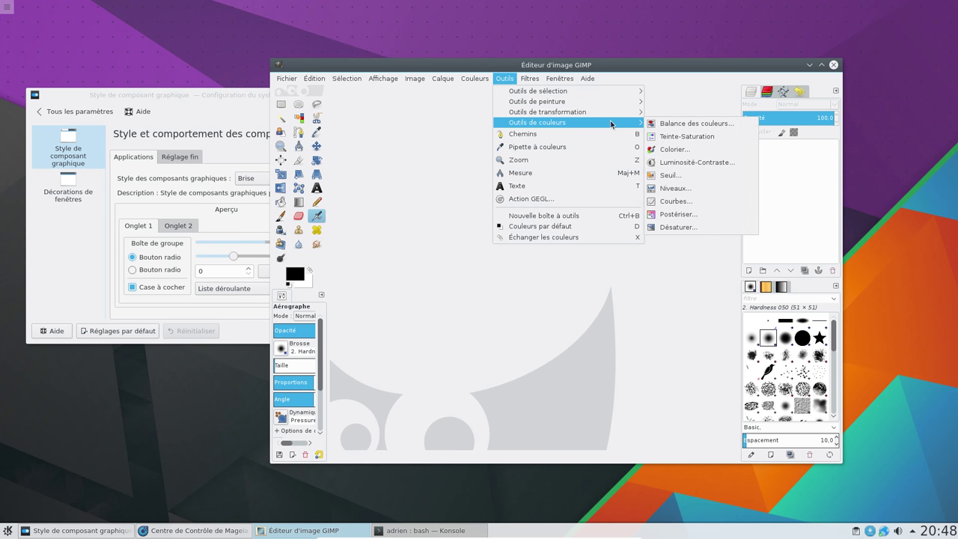
left_click(833, 65)
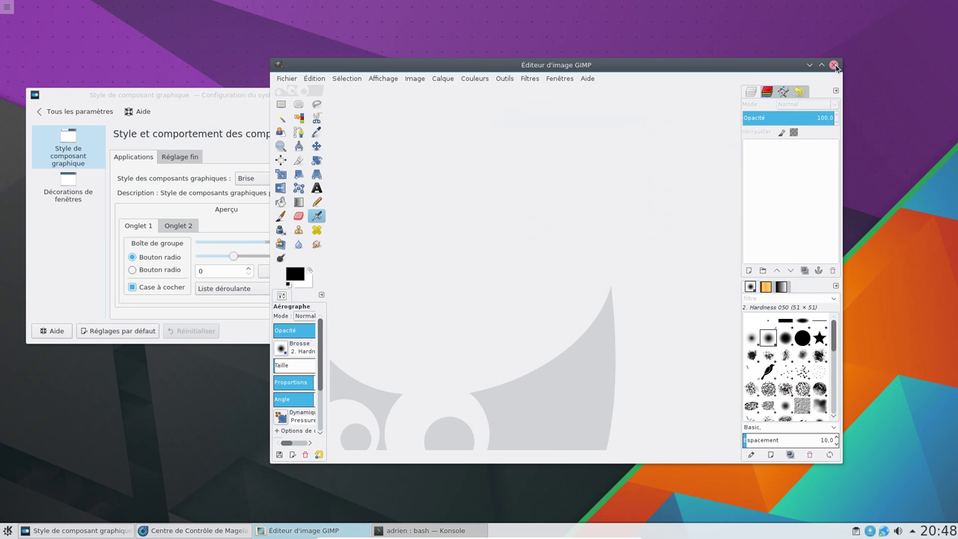
left_click(833, 65)
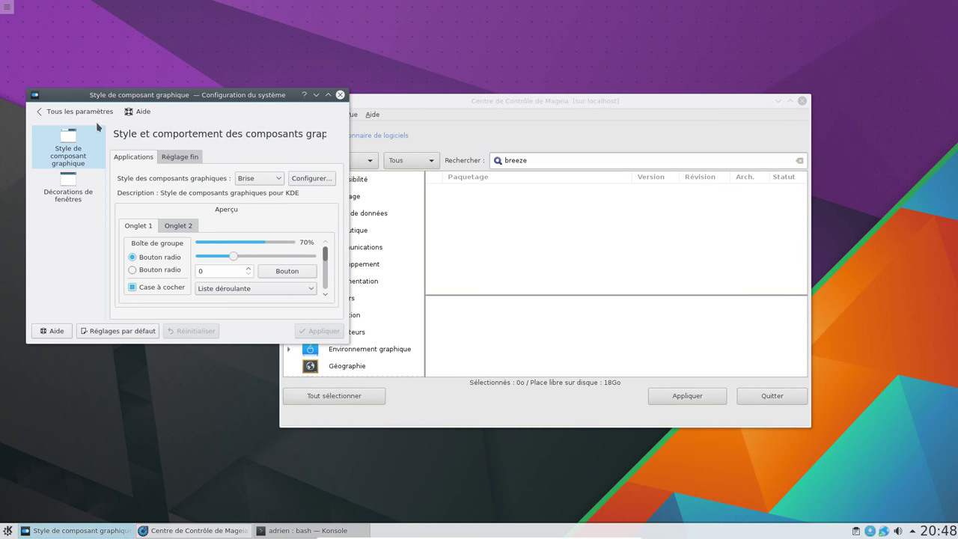
Go back to the settings overview in Configuration du système, and close it, the package manager and the Mageia Control Centre
left_click(54, 111)
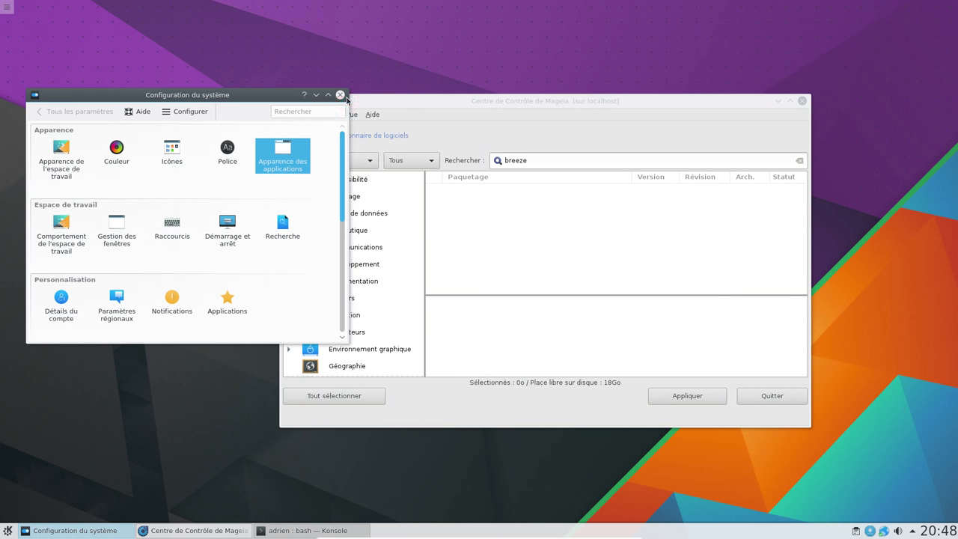
left_click(799, 103)
key("ctrl+q")
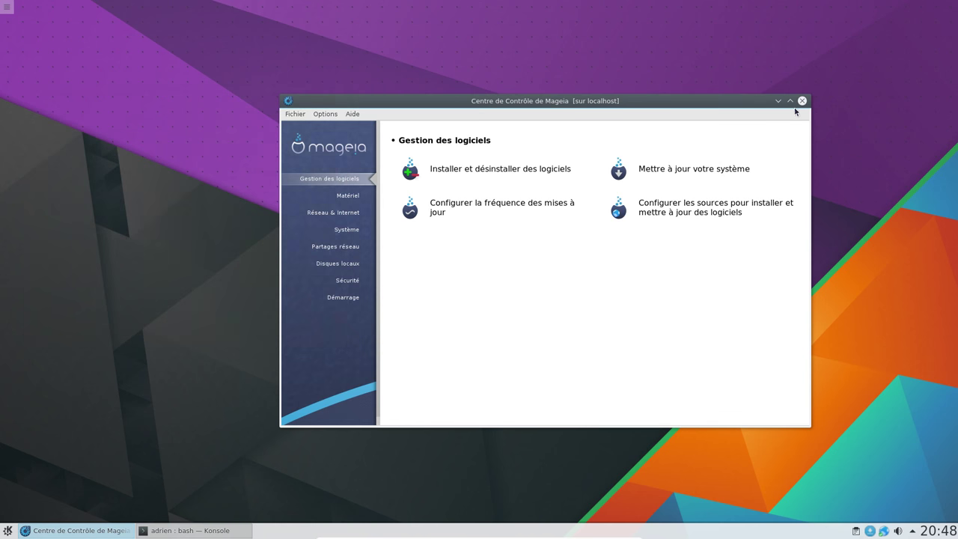
left_click(801, 101)
Open KInfoCenter, enlarge its window and move it away from the screen corner, read the system information, and close it
left_click(8, 530)
mouse_move(71, 401)
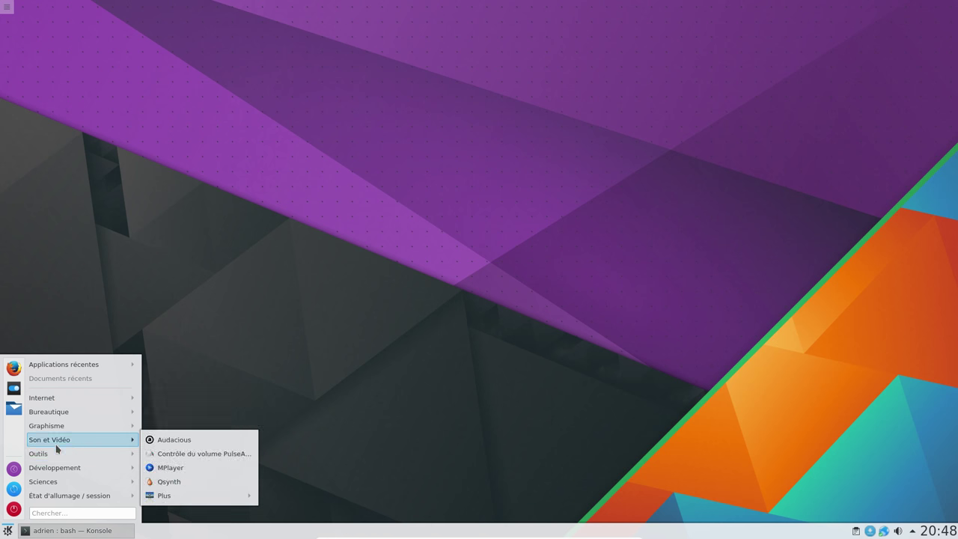
mouse_move(56, 455)
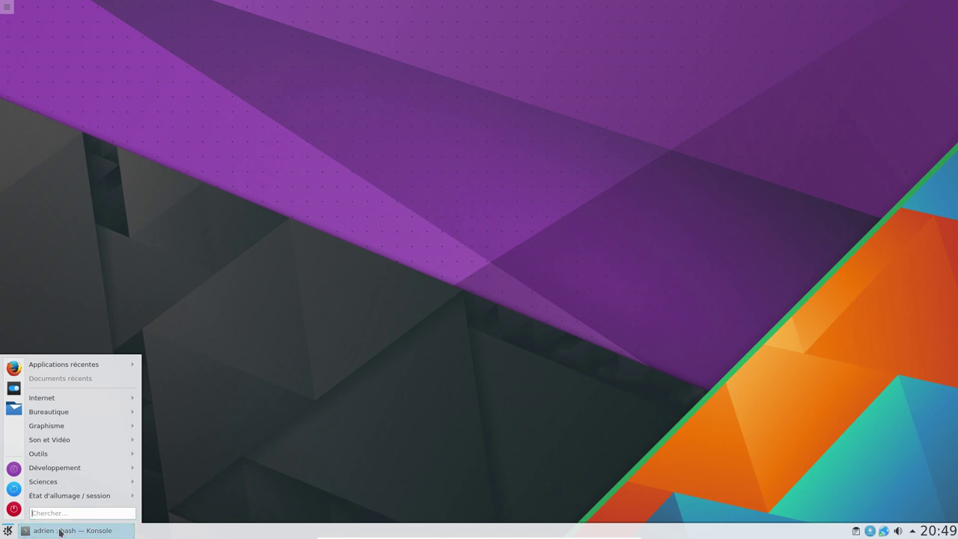
mouse_move(72, 531)
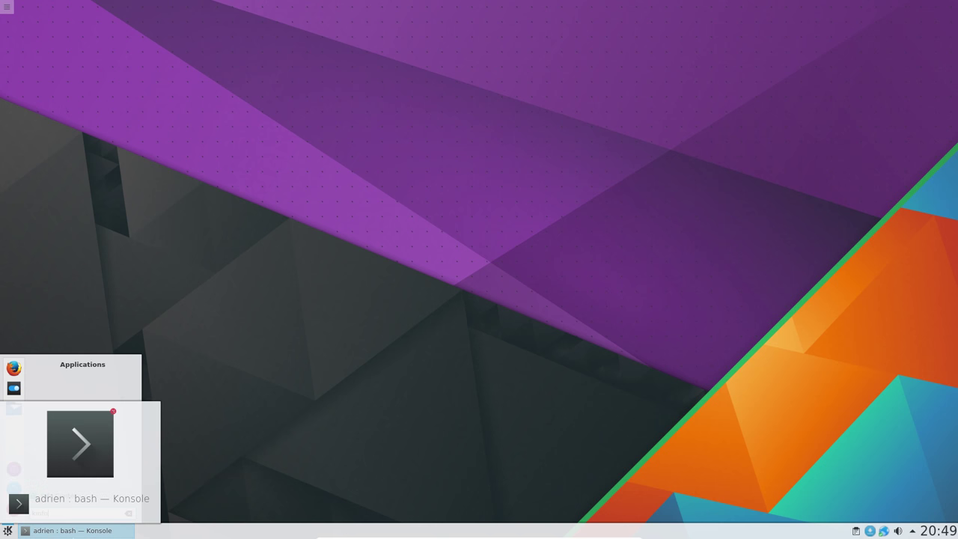
left_click(63, 497)
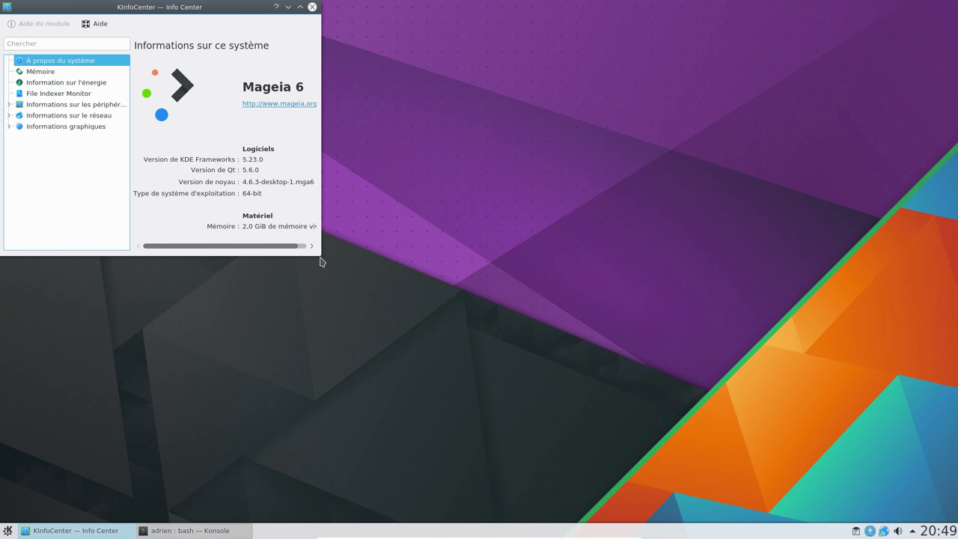
left_click_drag(319, 259, 482, 377)
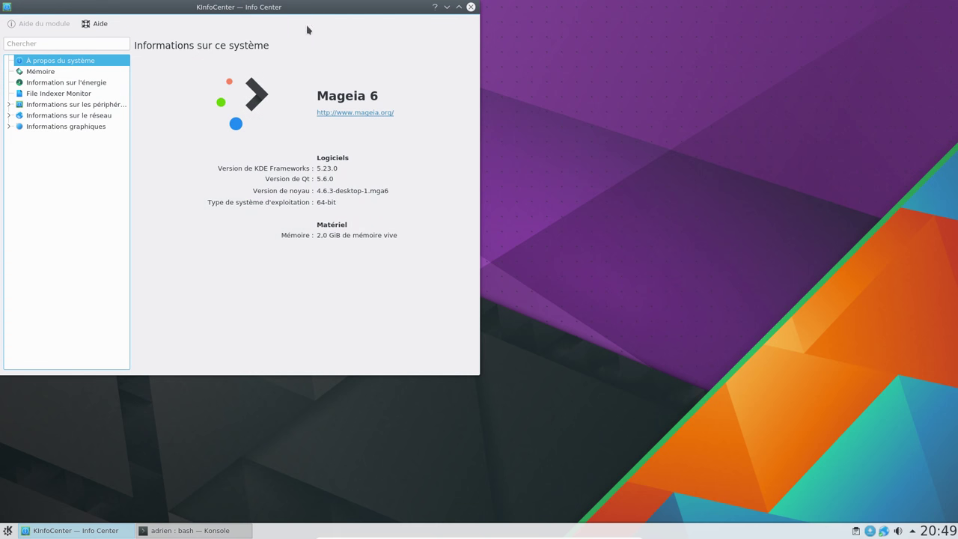
left_click_drag(313, 11, 376, 35)
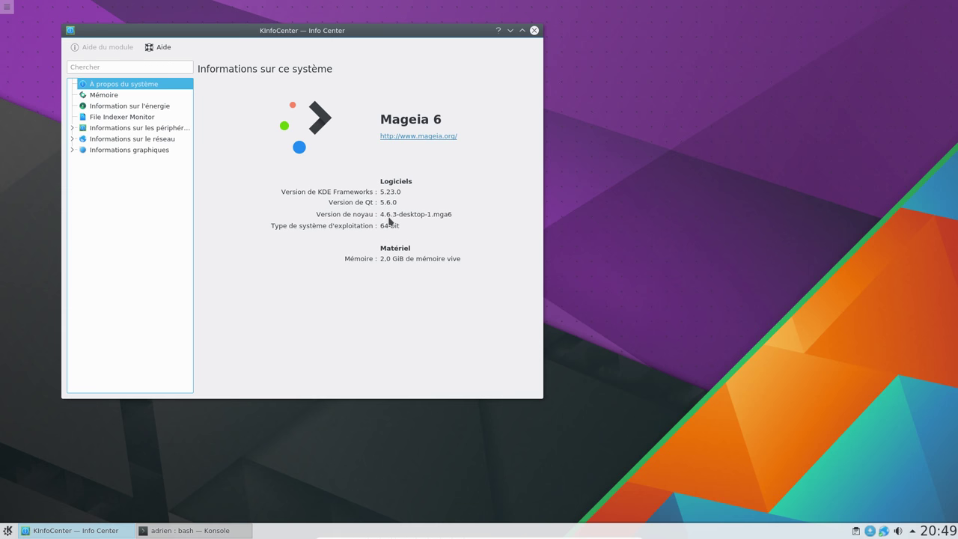
left_click(534, 30)
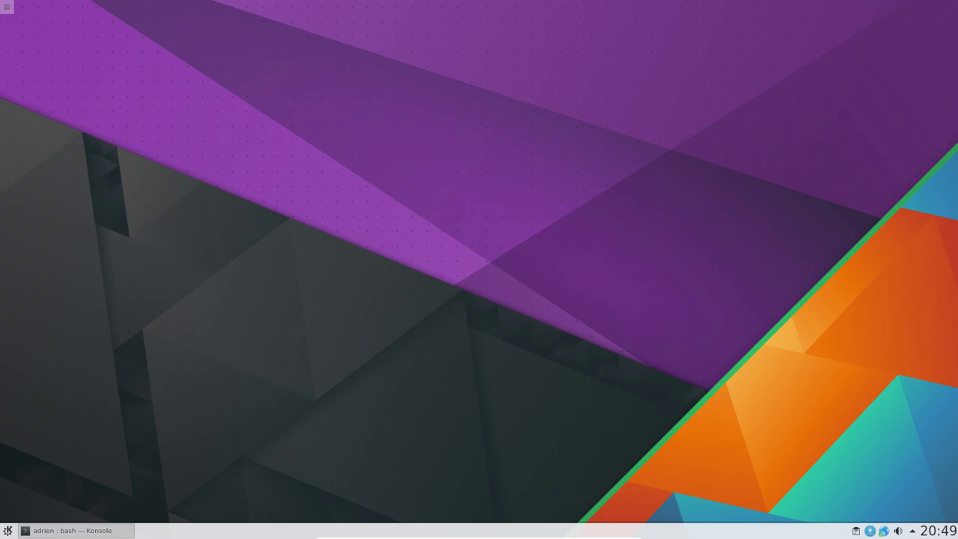
Switch to Konsole, enlarge its window, run rpm -qa plasma-desktop, and highlight the version number in the output
left_click(8, 530)
left_click(71, 530)
left_click(71, 530)
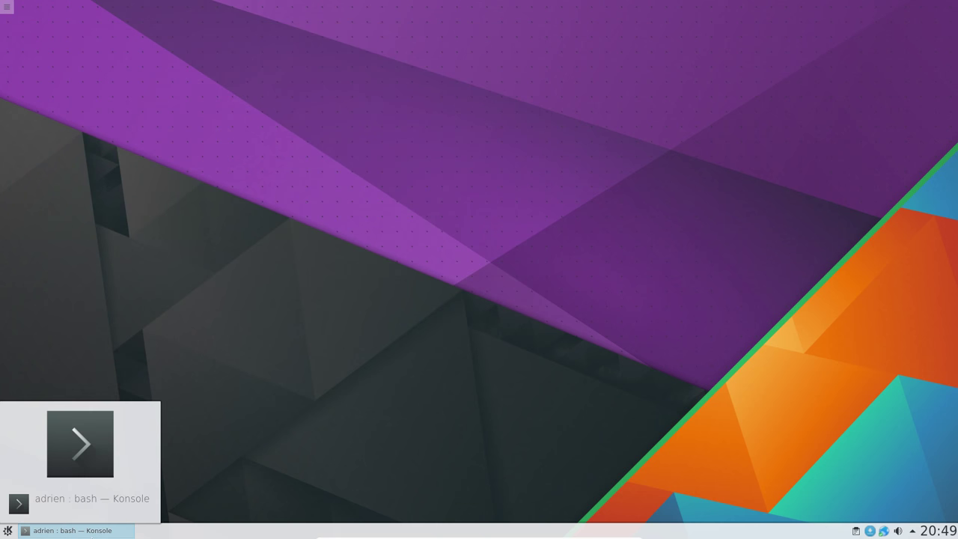
left_click(71, 531)
left_click_drag(318, 256, 567, 398)
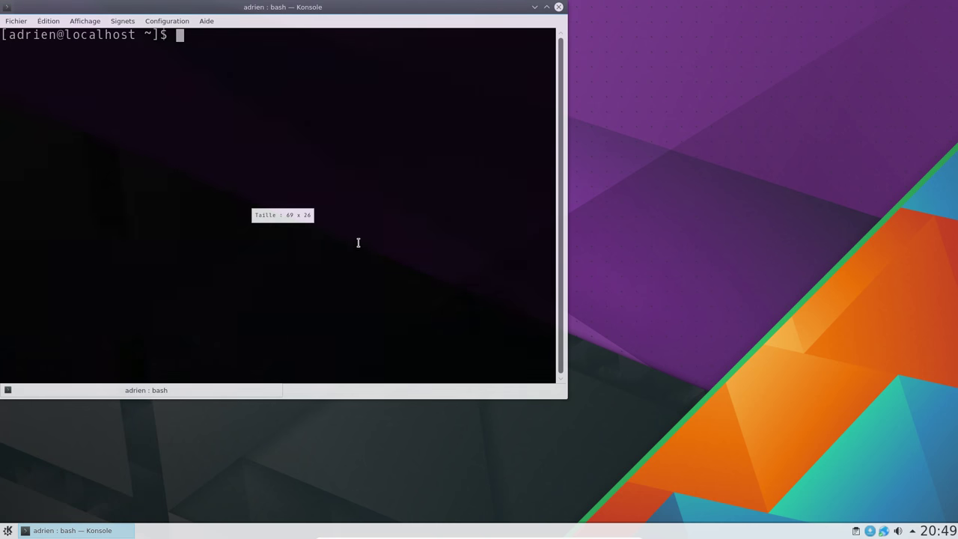
type("rpm -qa ")
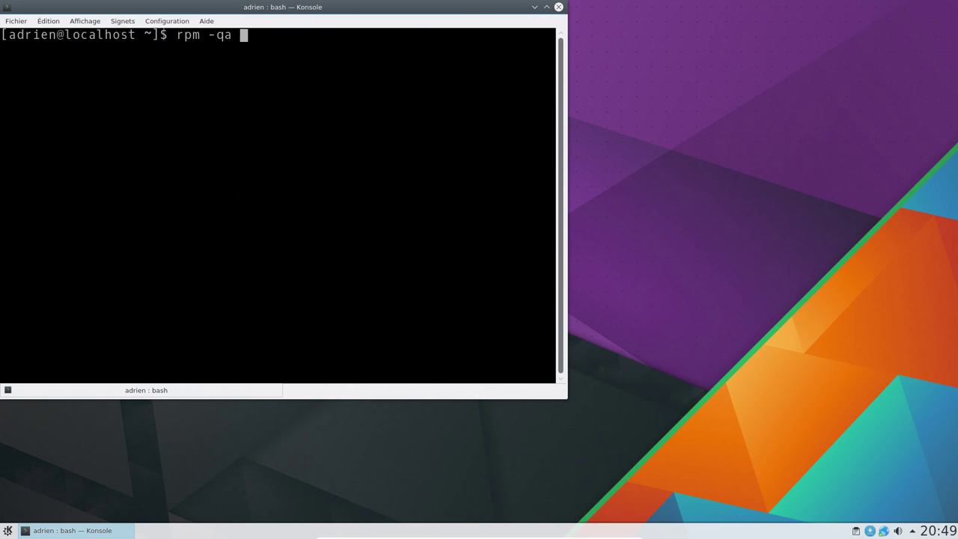
type("plasma-desktop")
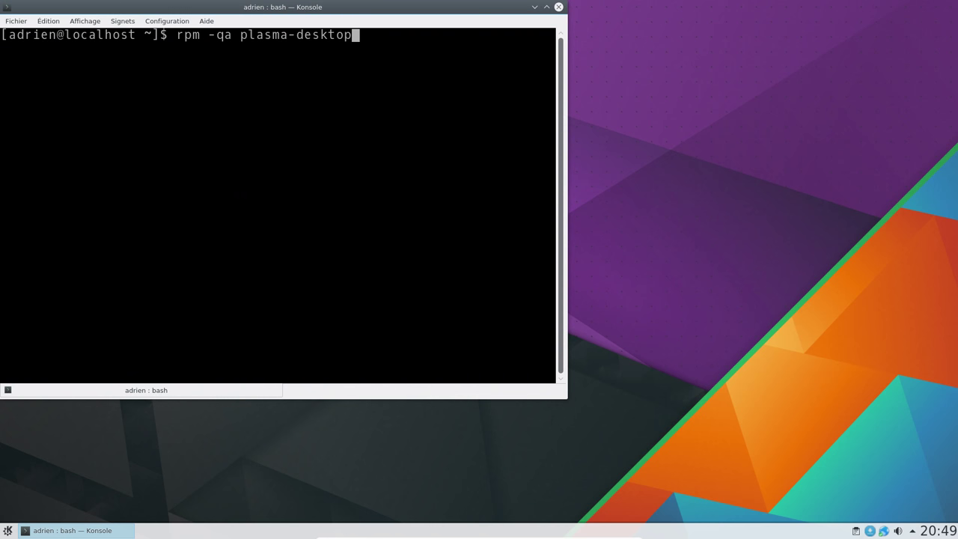
key("Return")
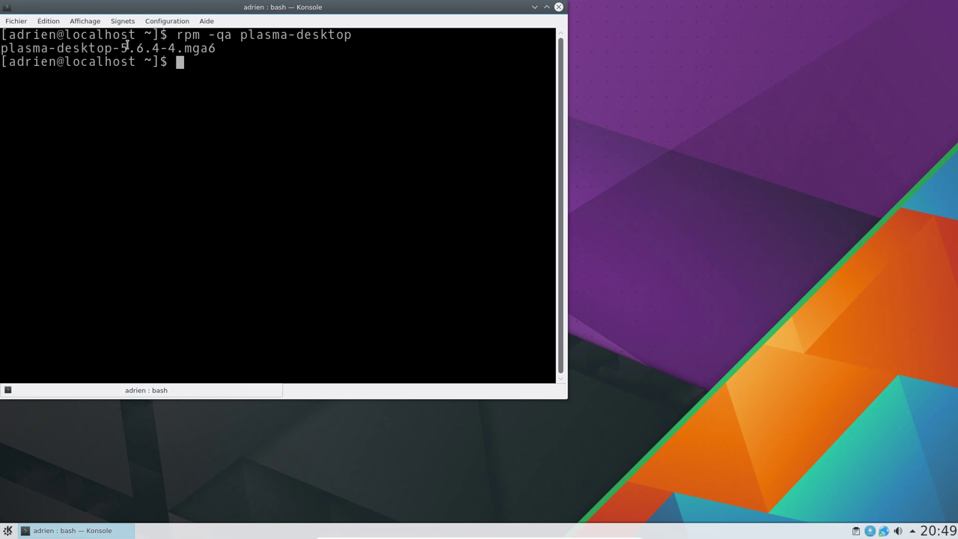
left_click_drag(128, 45, 164, 45)
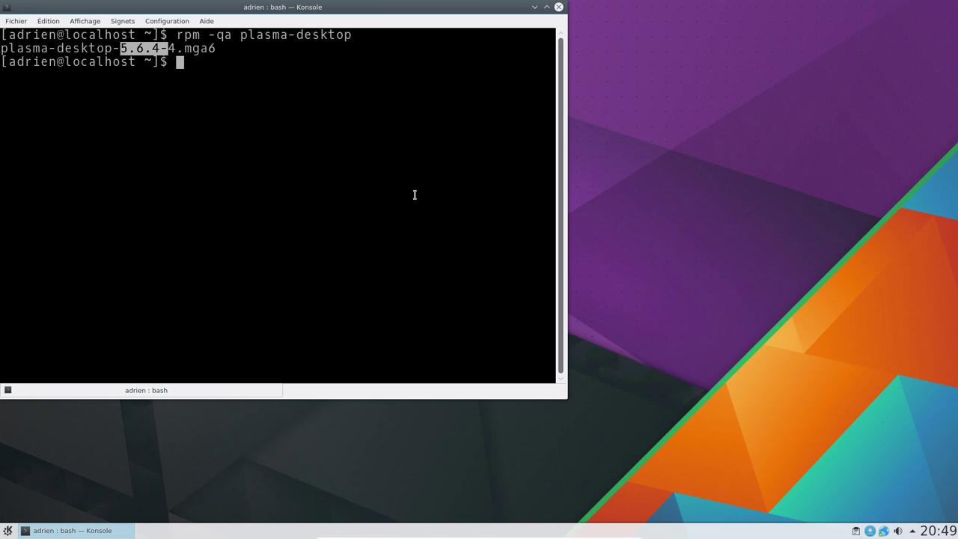
Launch KSysGuard by searching for ksys, examine the system load graphs with its window moved inward, and close it and Konsole
left_click(8, 531)
mouse_move(65, 470)
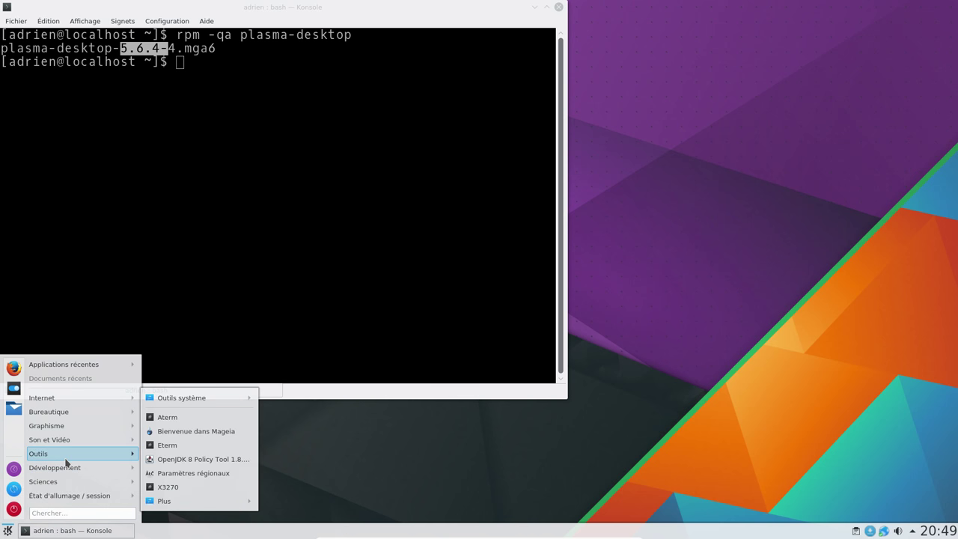
mouse_move(80, 397)
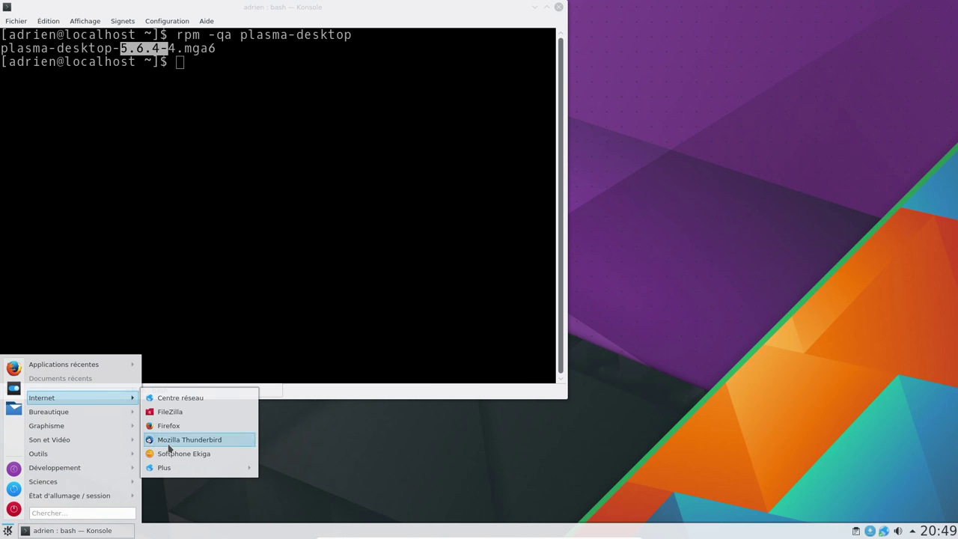
mouse_move(80, 414)
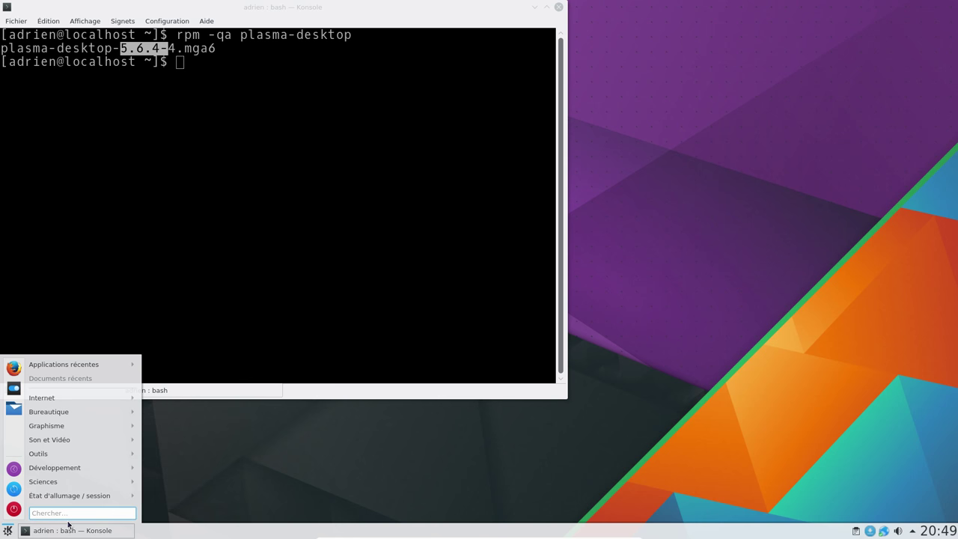
type("ksys")
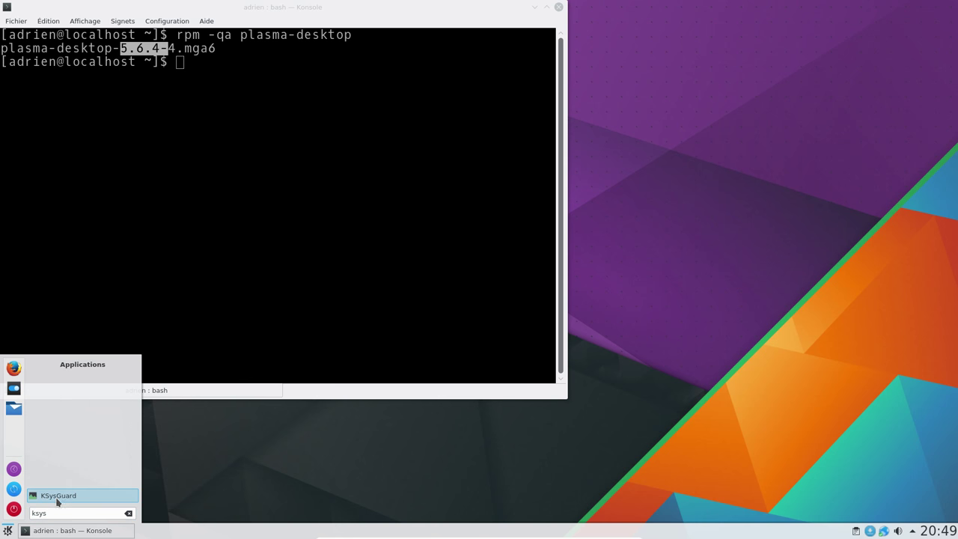
key("Return")
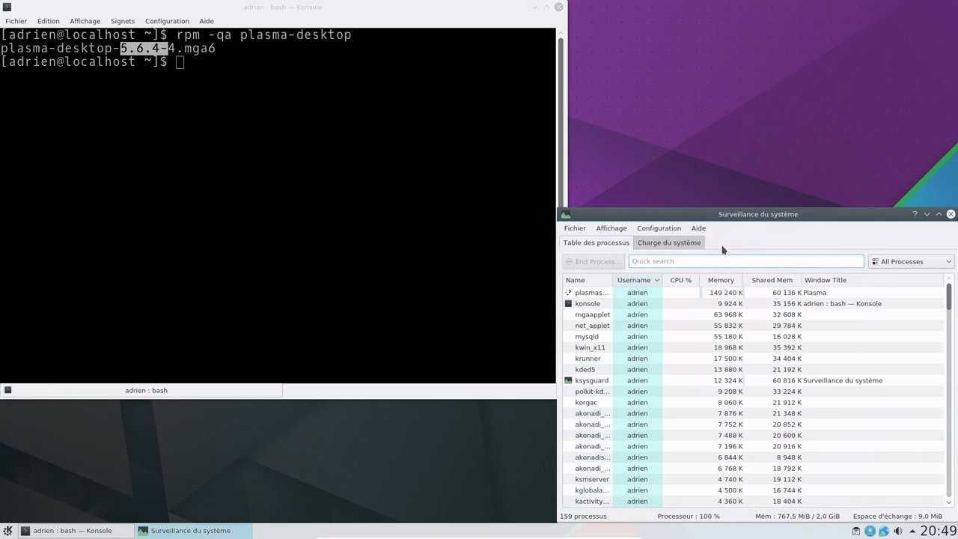
left_click(674, 242)
left_click_drag(652, 207, 409, 122)
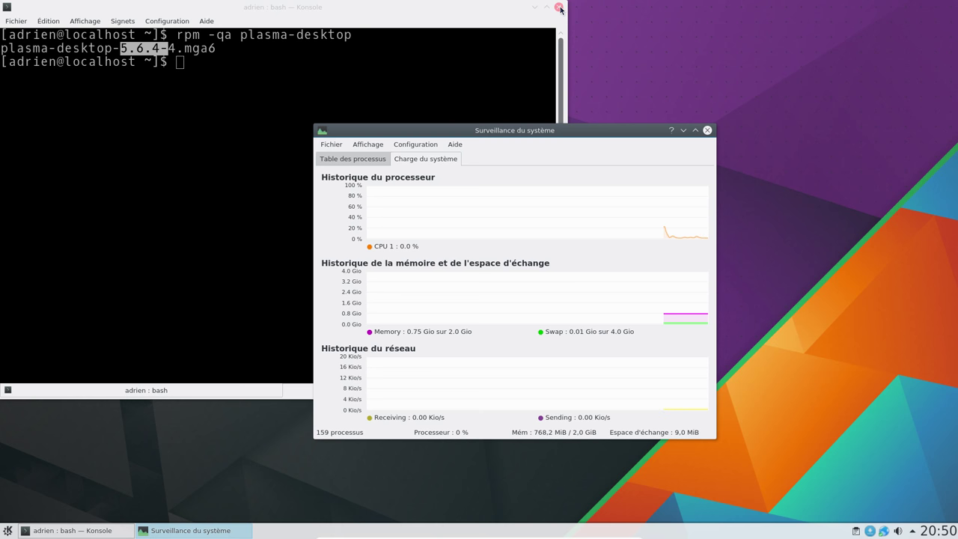
left_click(707, 130)
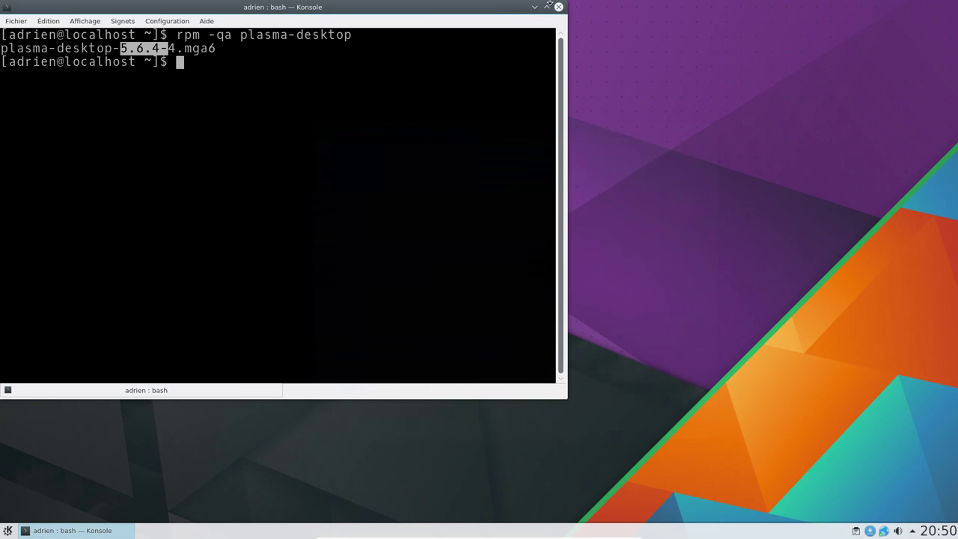
left_click(558, 6)
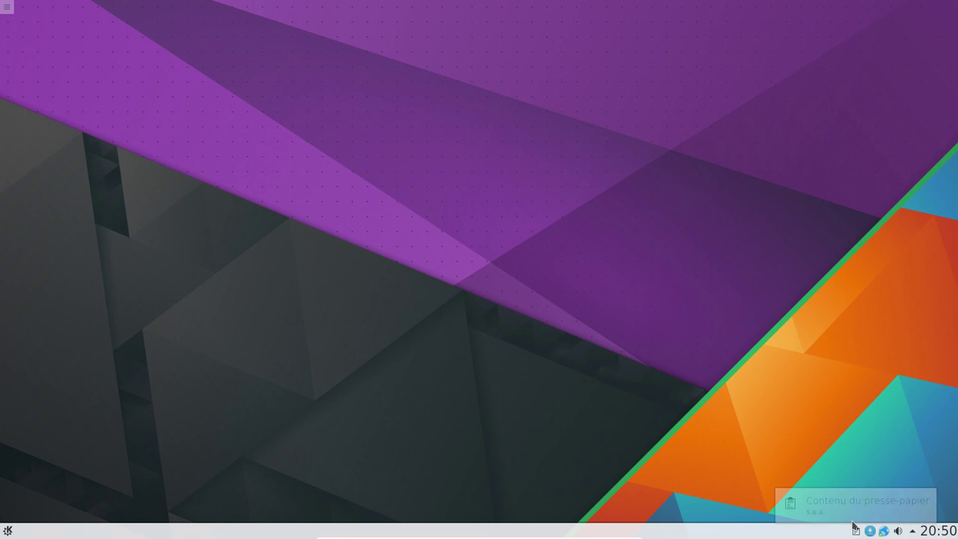
Launch Firefox, Mozilla Thunderbird and LibreOffice Impress from the application launcher
left_click(7, 530)
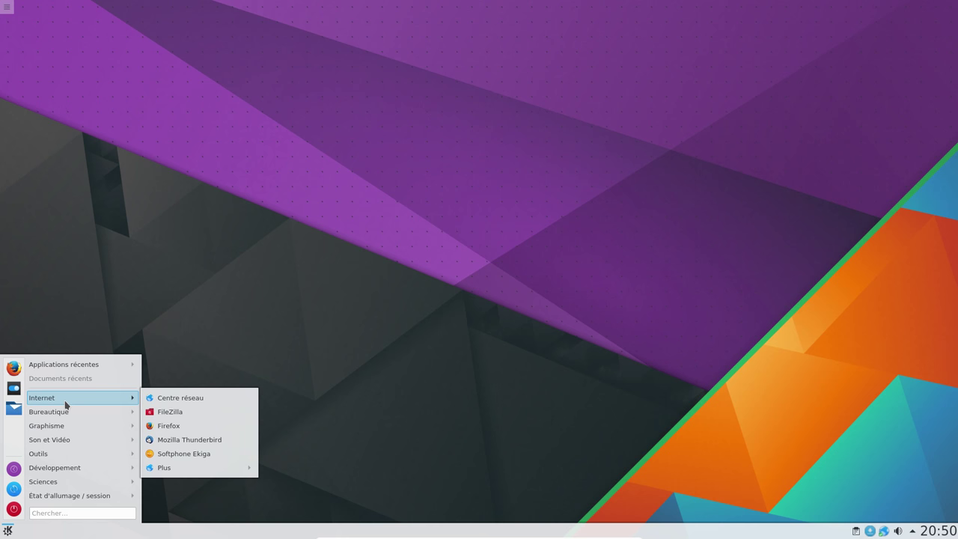
left_click(210, 426)
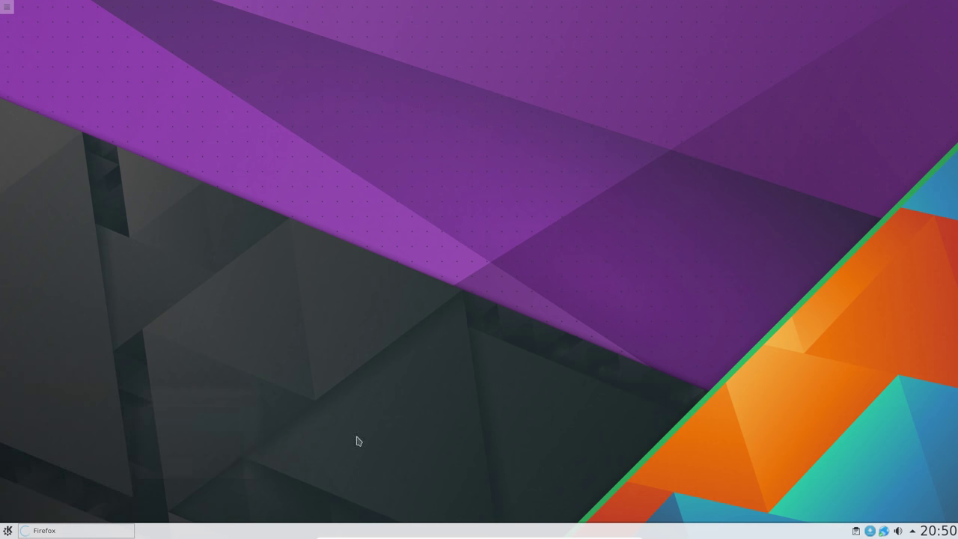
left_click(8, 530)
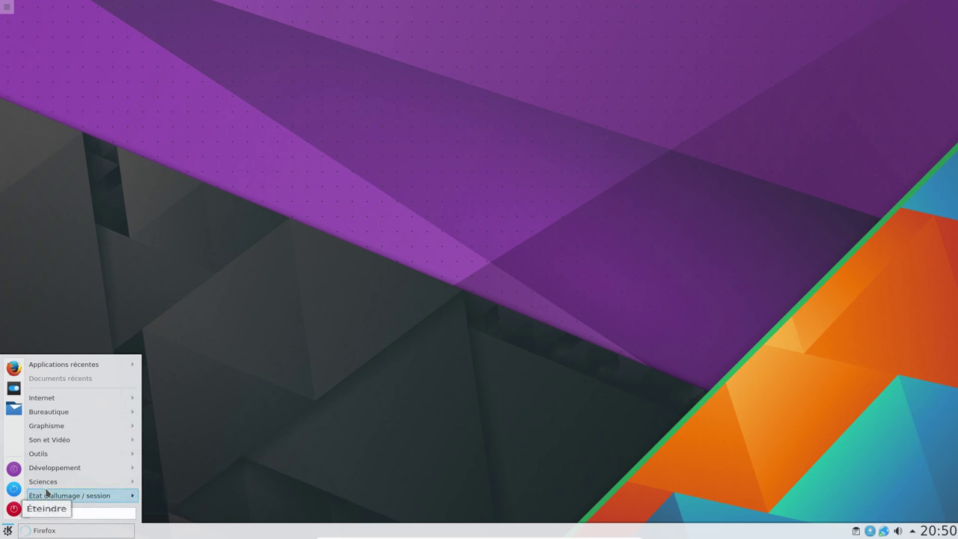
left_click(227, 440)
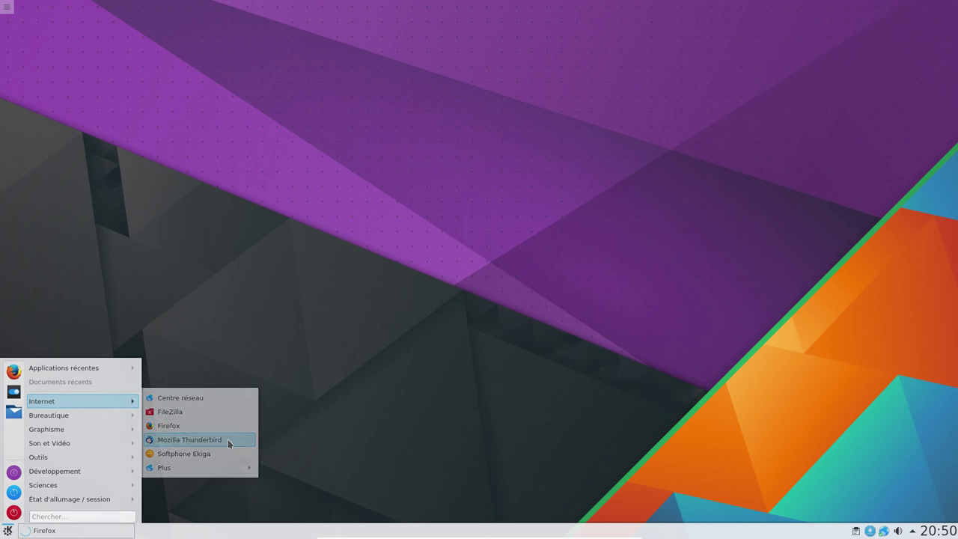
left_click(8, 530)
mouse_move(65, 411)
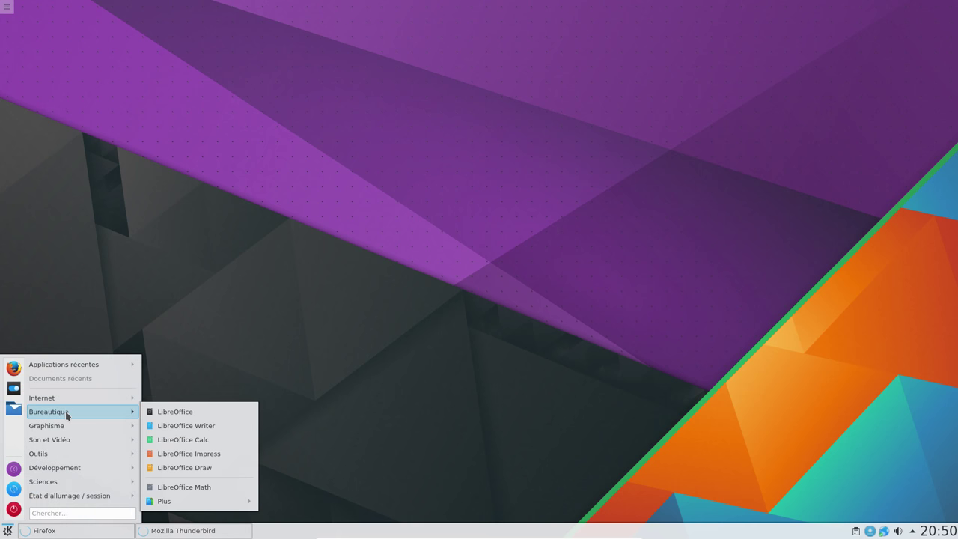
left_click(213, 454)
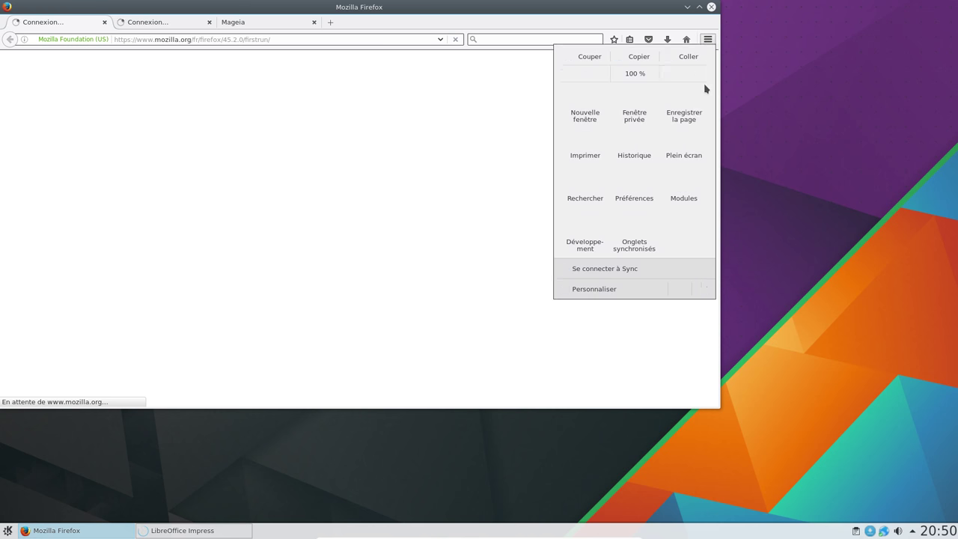
Check the Firefox version in its About window, close it, and quit Firefox without saving the tabs
left_click(679, 295)
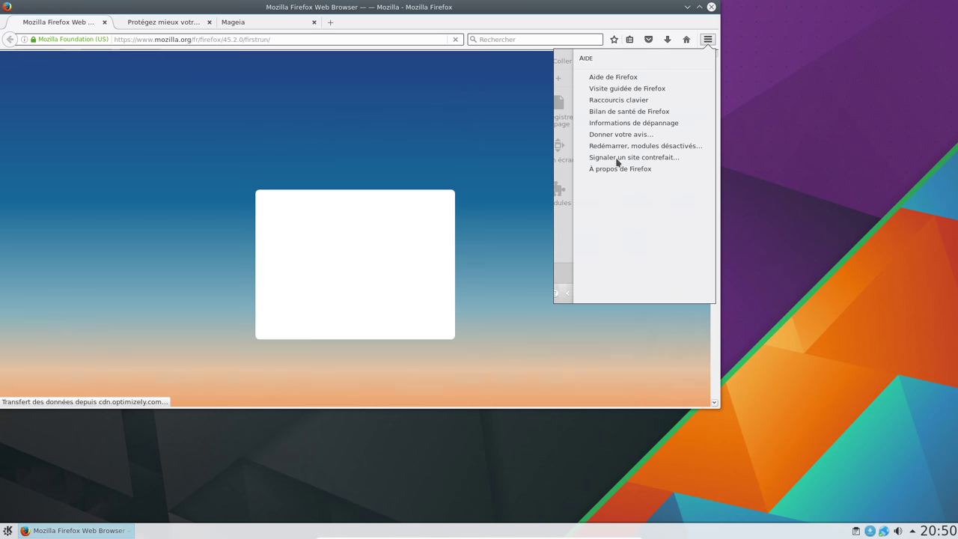
left_click(611, 170)
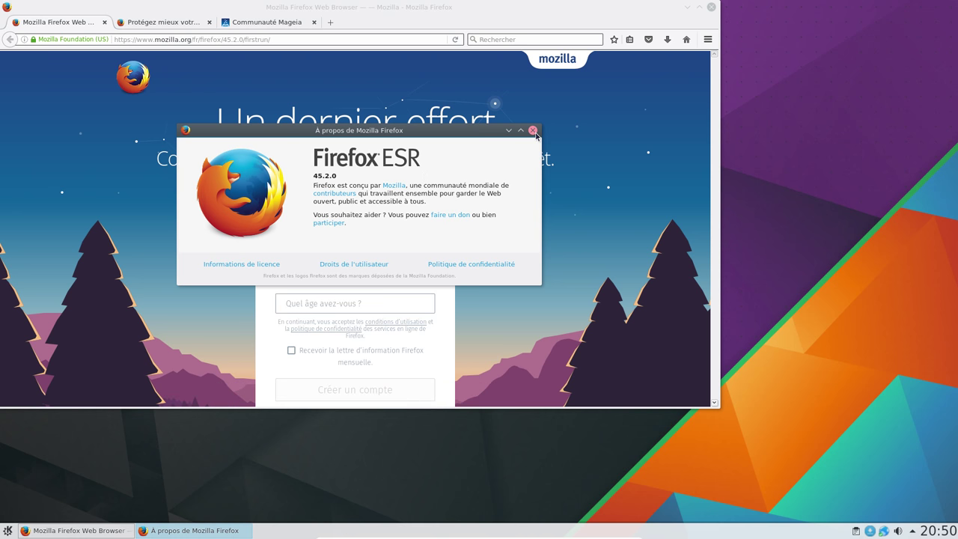
left_click(533, 131)
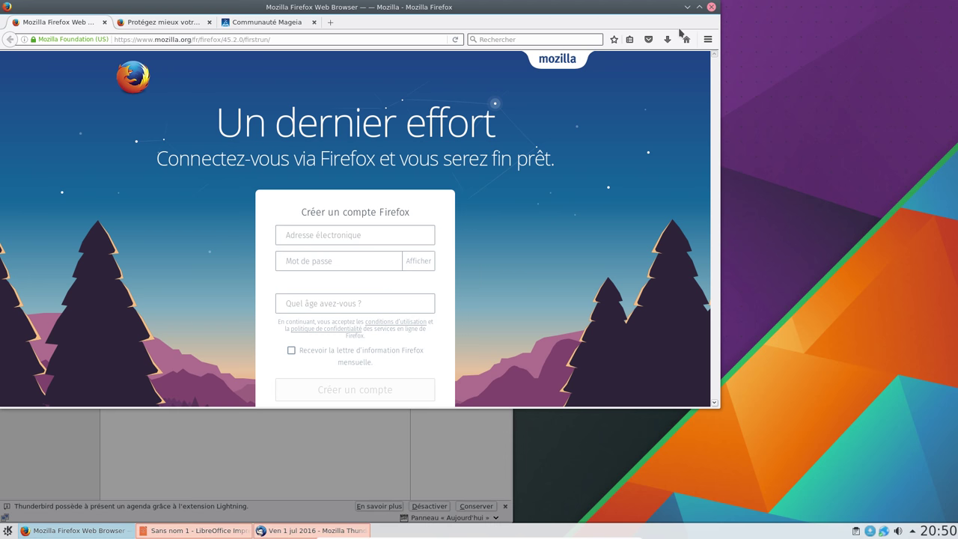
left_click(712, 8)
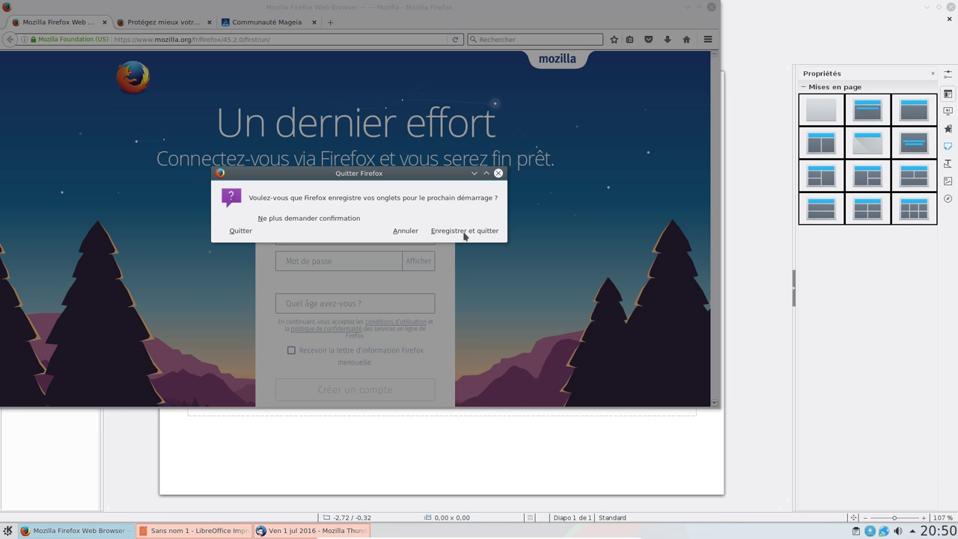
left_click(239, 231)
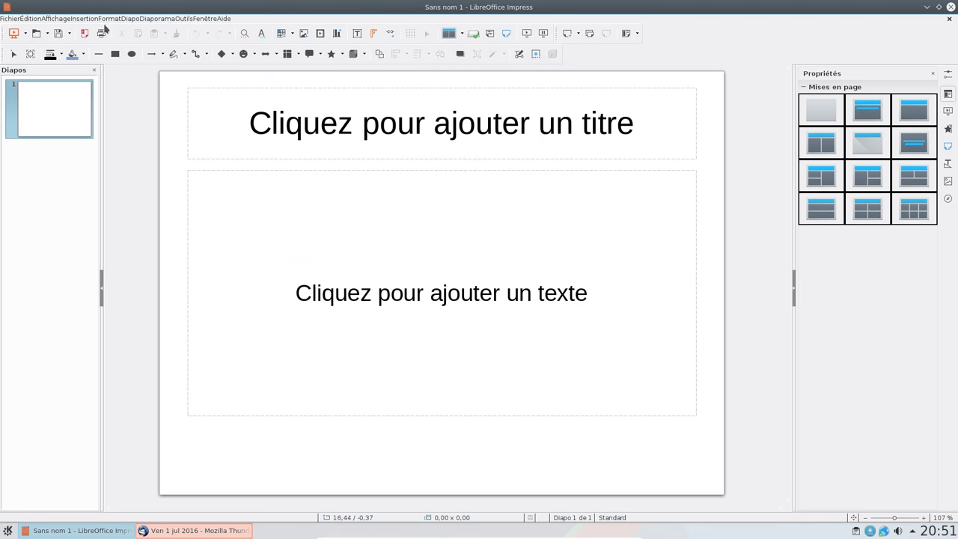
Check the LibreOffice version in its About dialog, and close the dialog and Impress
left_click(10, 18)
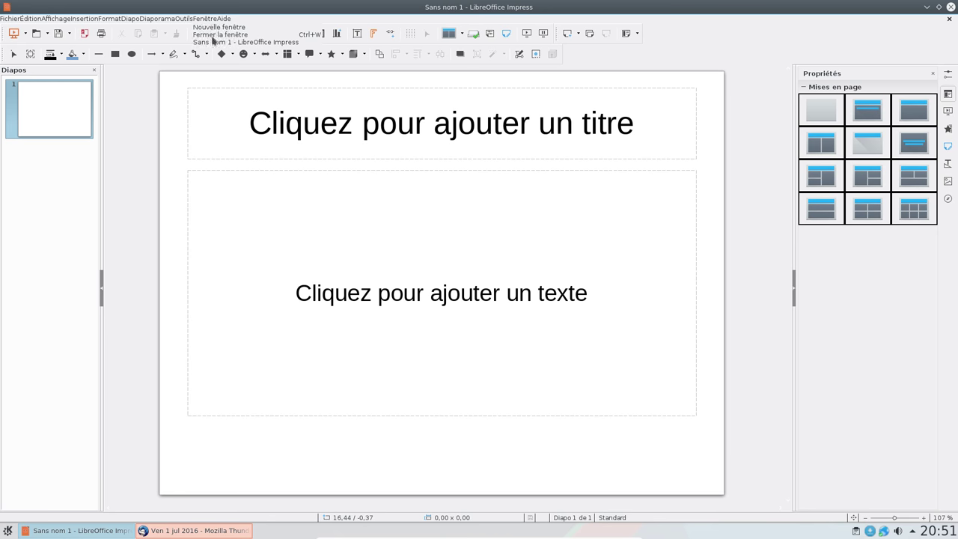
mouse_move(225, 19)
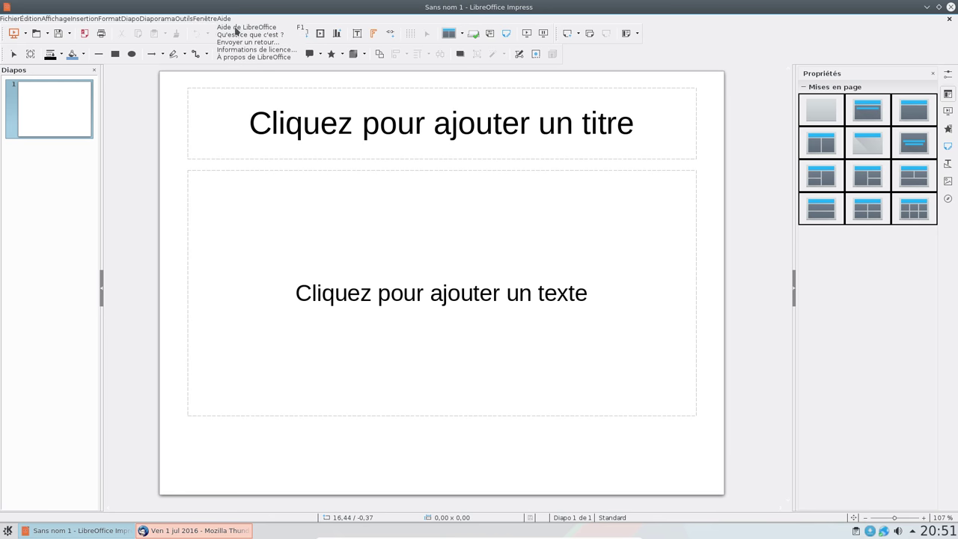
left_click(233, 57)
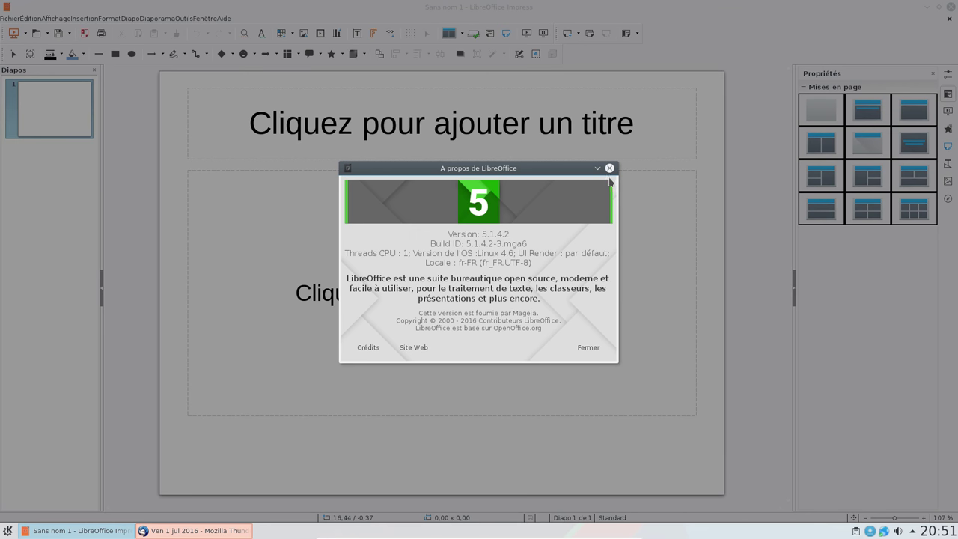
left_click(610, 170)
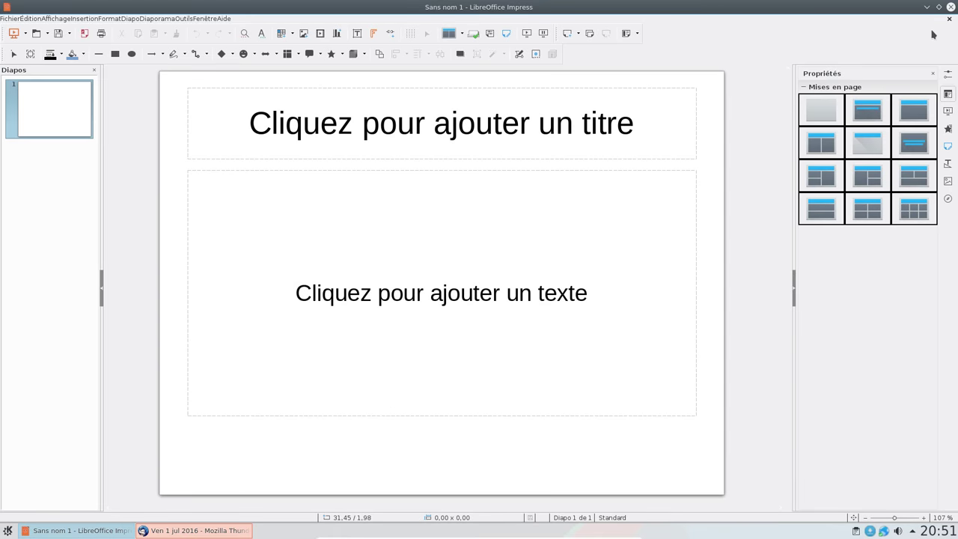
left_click(952, 8)
left_click(187, 334)
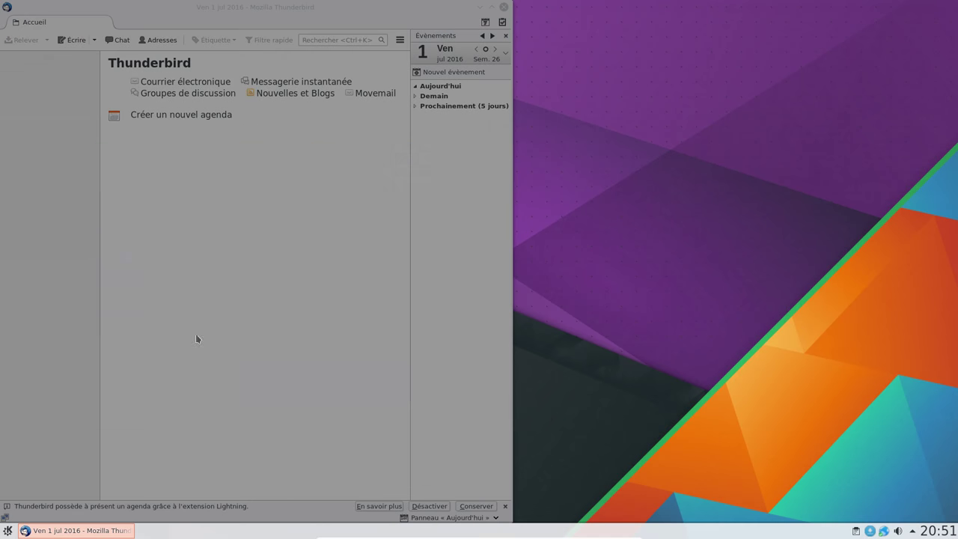
left_click(548, 357)
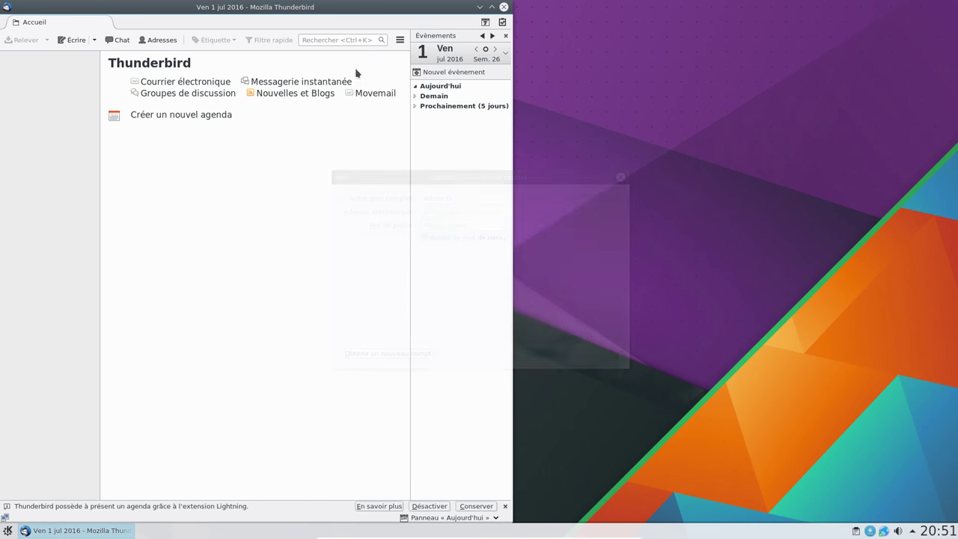
left_click(401, 42)
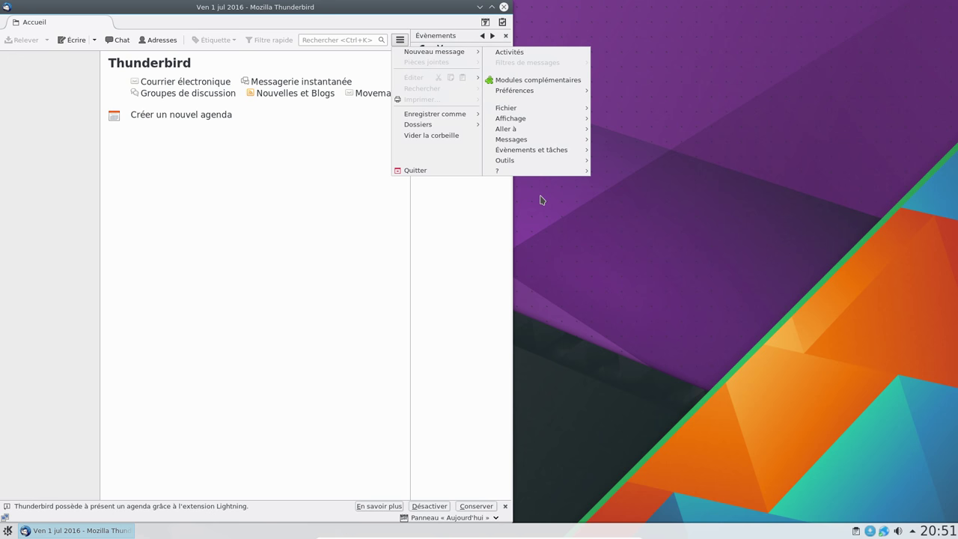
left_click(586, 171)
left_click(631, 240)
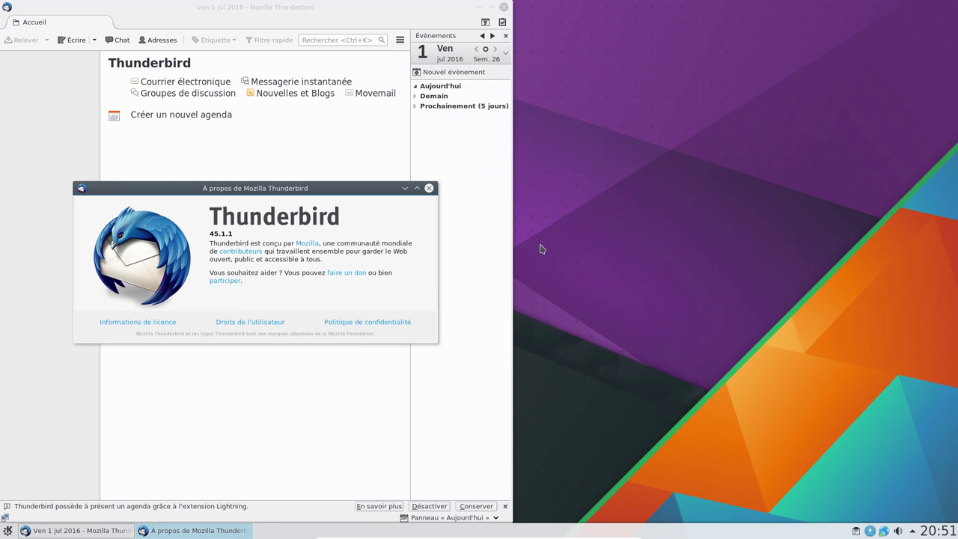
left_click(429, 188)
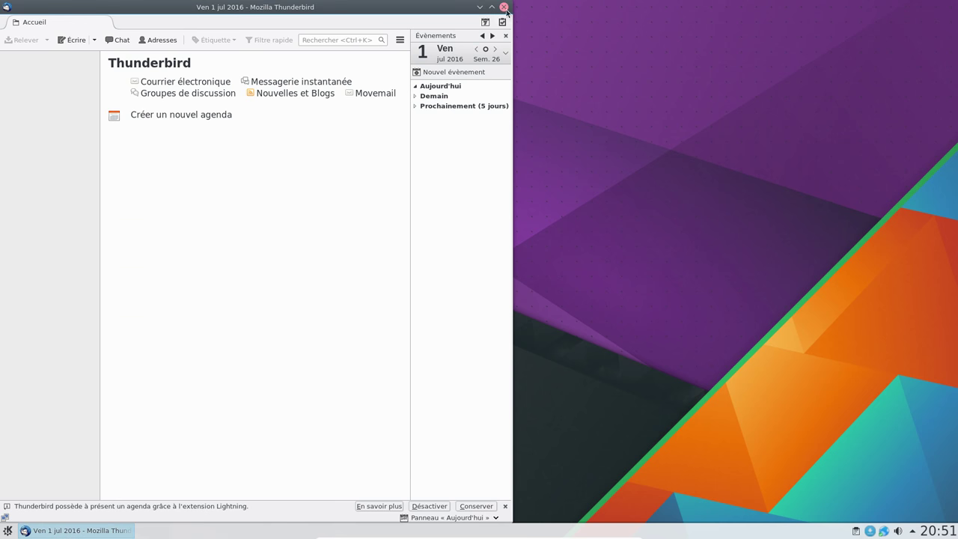
Maximize Thunderbird, review the installed extensions in its add-ons manager, and close Thunderbird
left_click(492, 7)
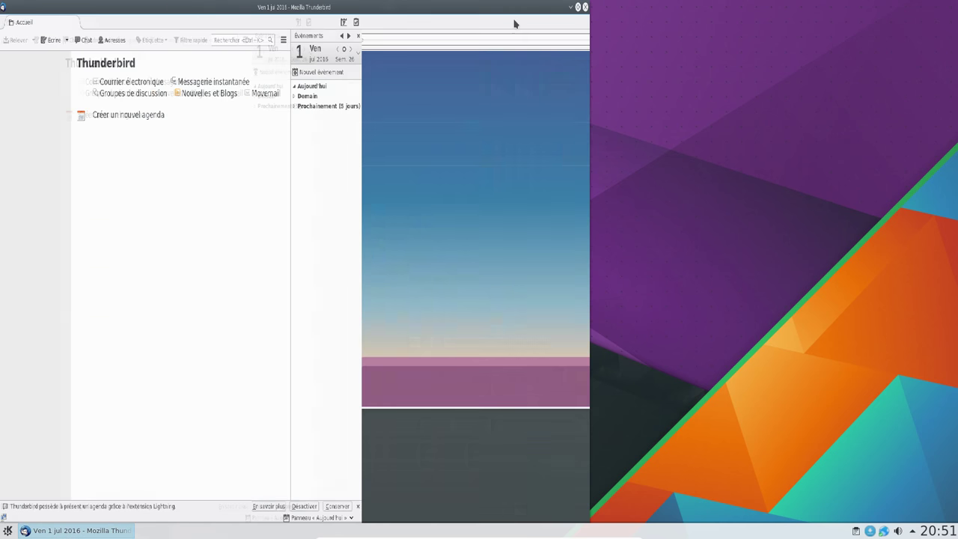
left_click(849, 41)
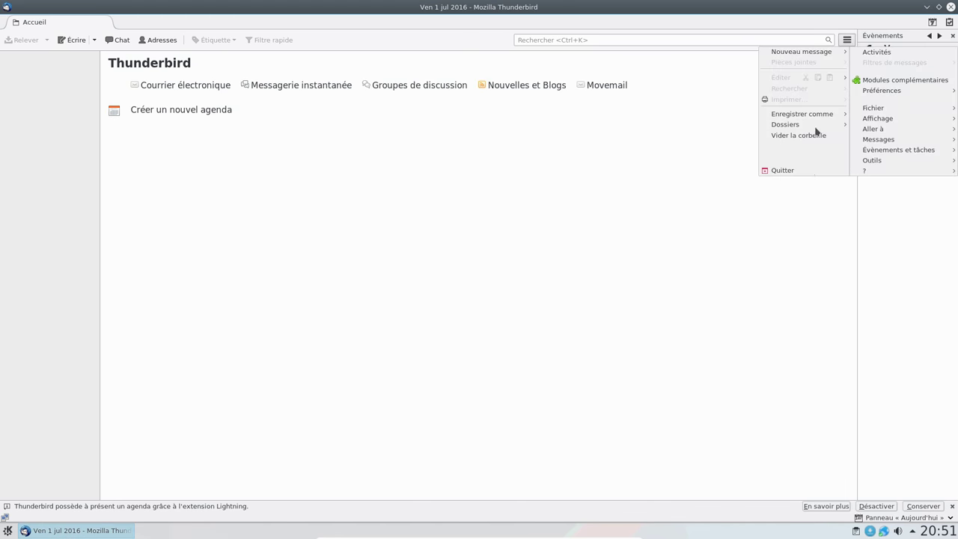
left_click(895, 83)
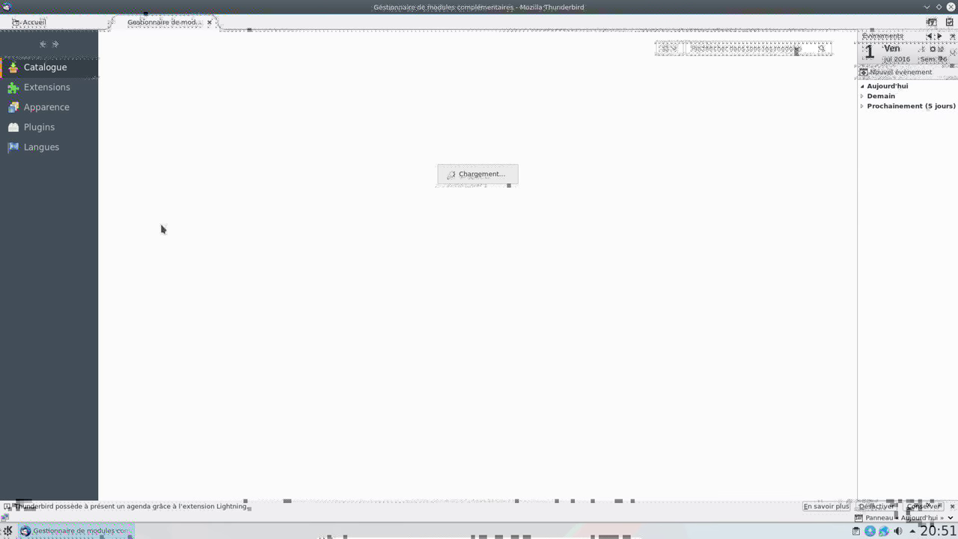
left_click(44, 88)
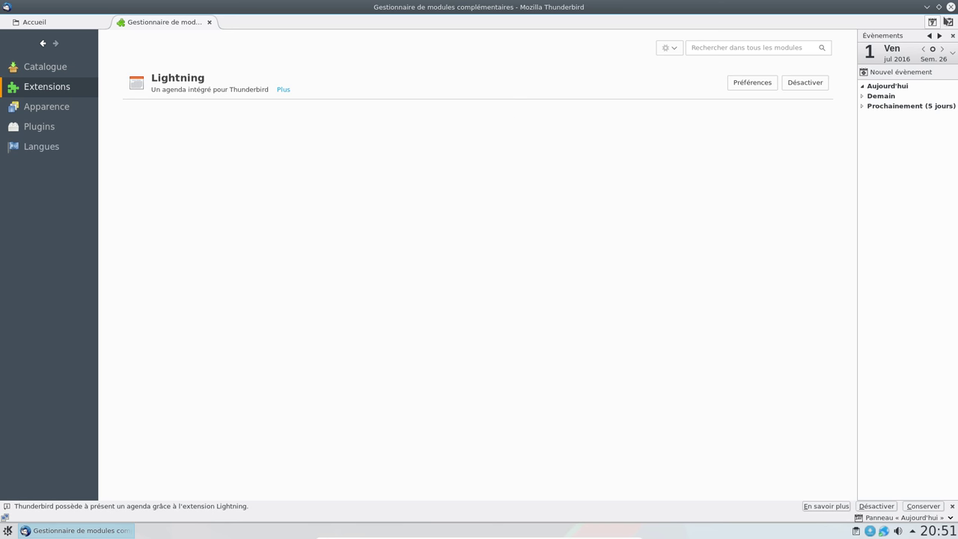
left_click(951, 7)
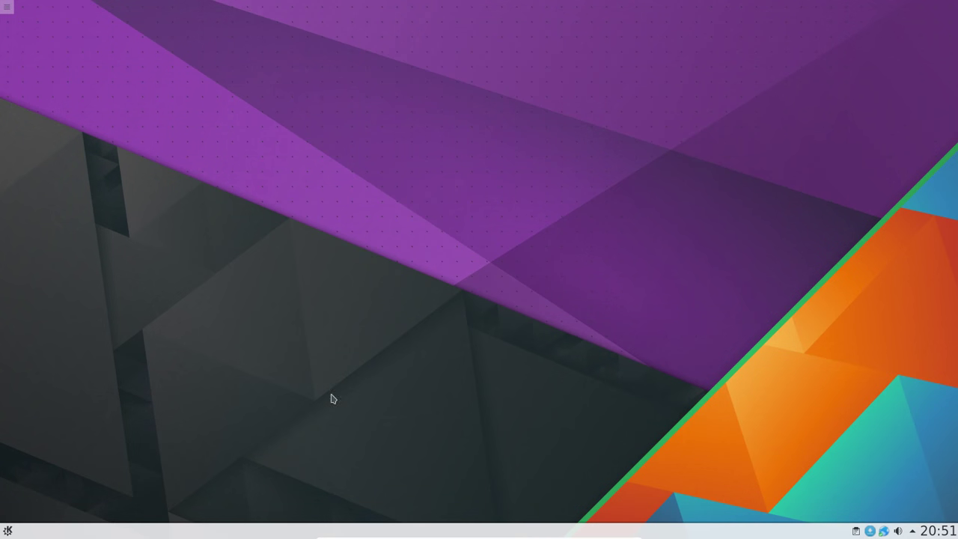
Restart the computer and boot the default Mageia entry from the Grub 2 menu
left_click(7, 530)
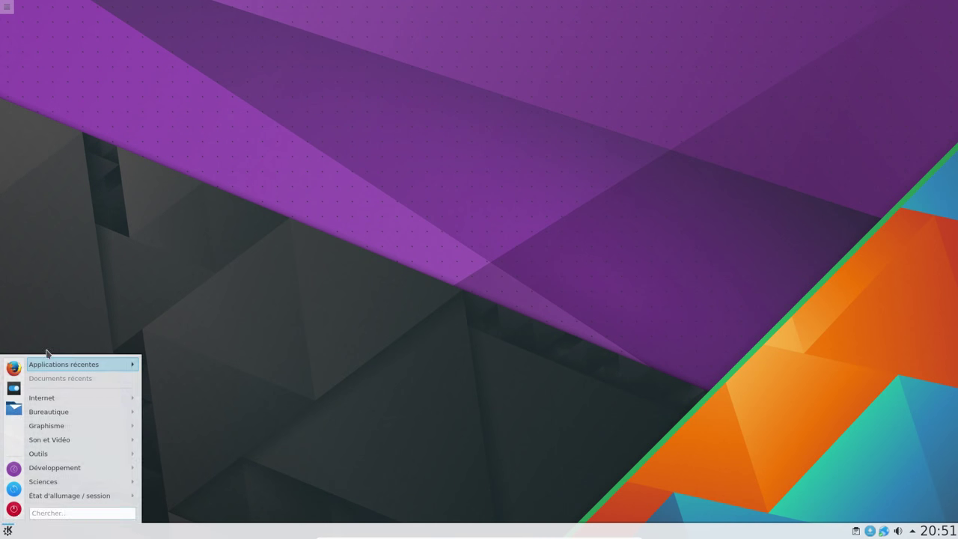
left_click(8, 530)
left_click(7, 530)
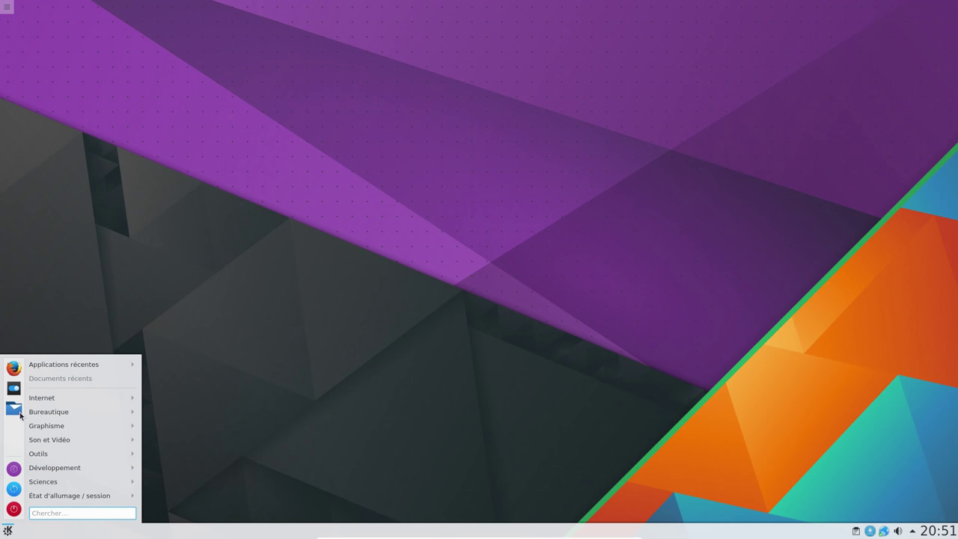
left_click(651, 287)
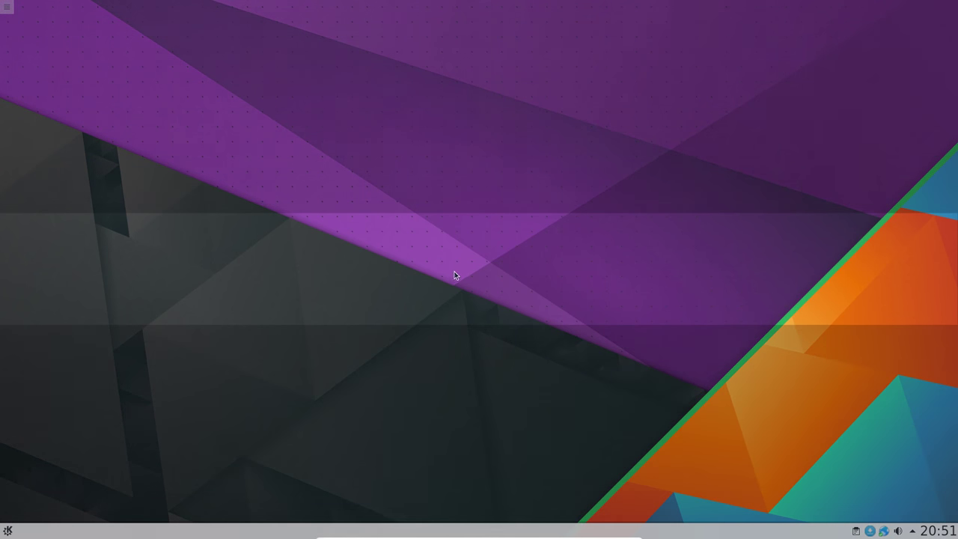
key("Escape")
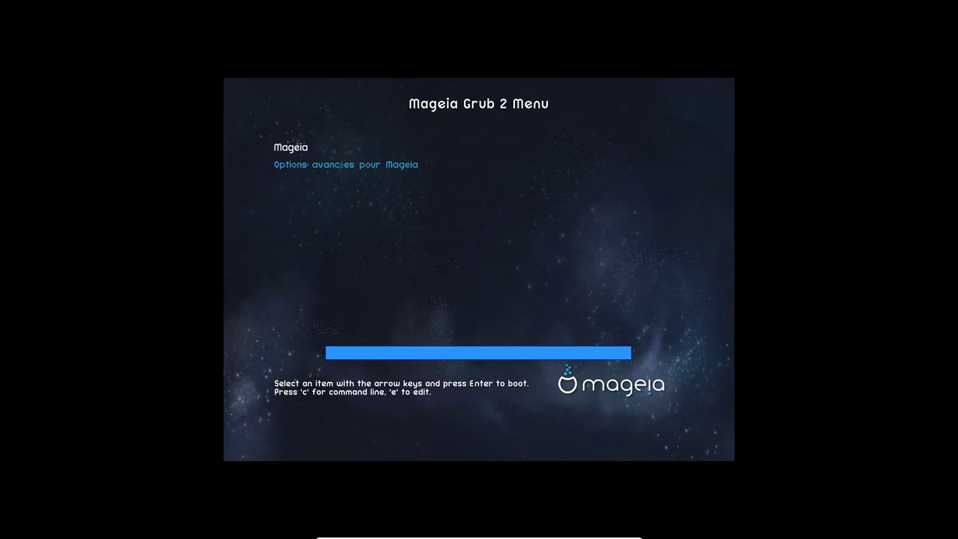
key("Return")
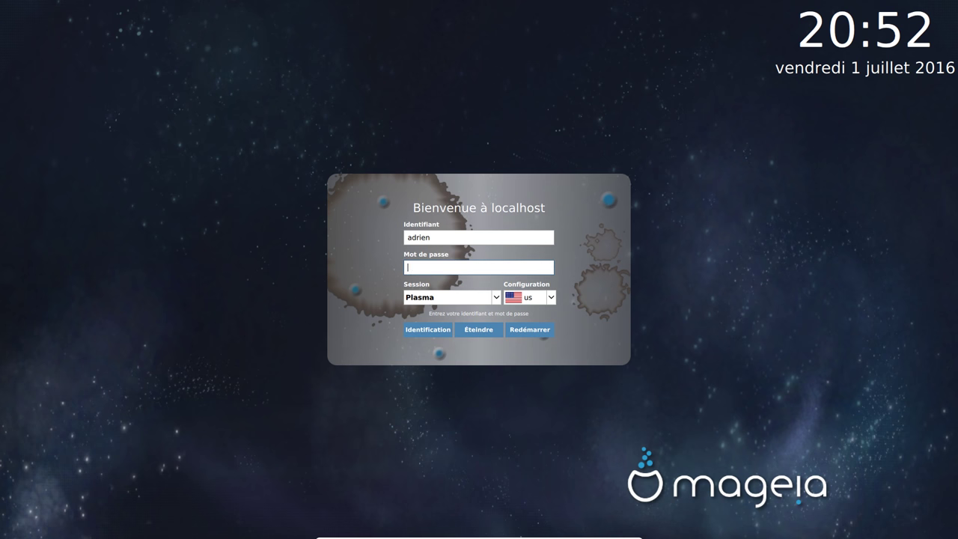
Log in to the Plasma session with the account password and close the Mageia welcome window
type("********")
key("Return")
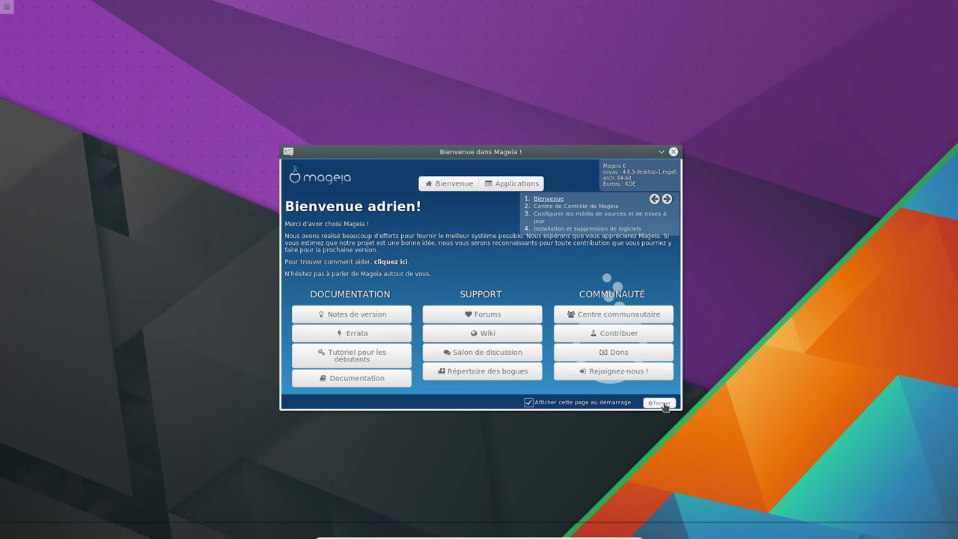
left_click(662, 403)
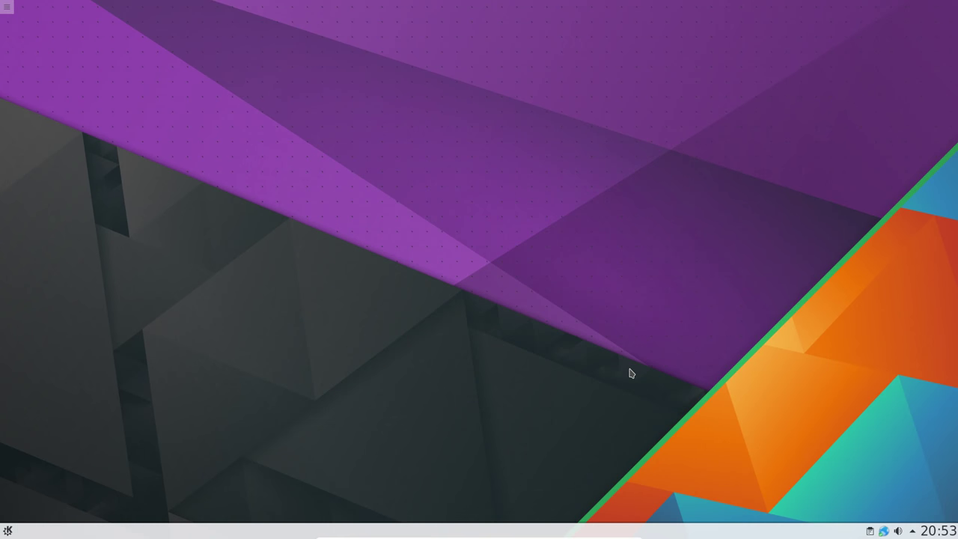
Search for ksys to open the system monitor, read the processor and memory usage after the restart, and close it
key("alt+F2")
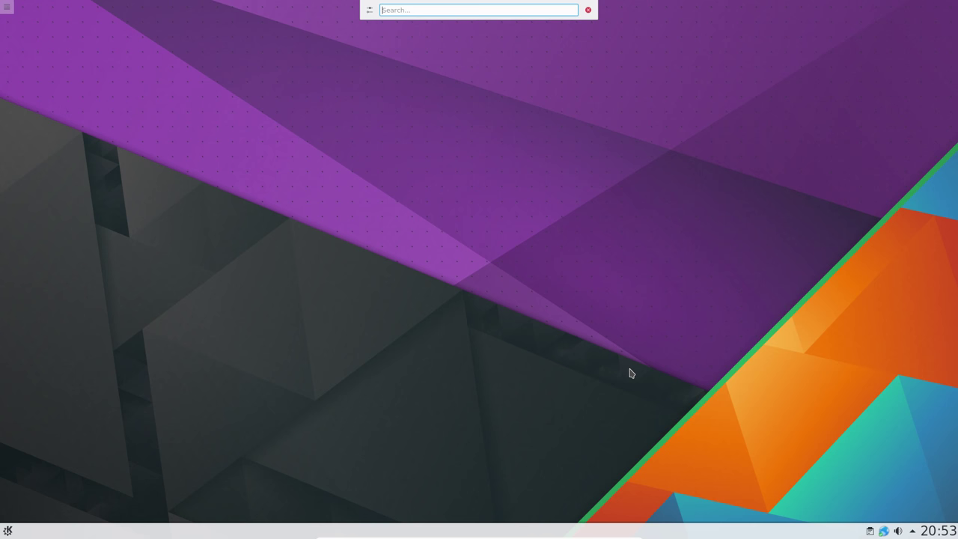
type("ksys")
key("Return")
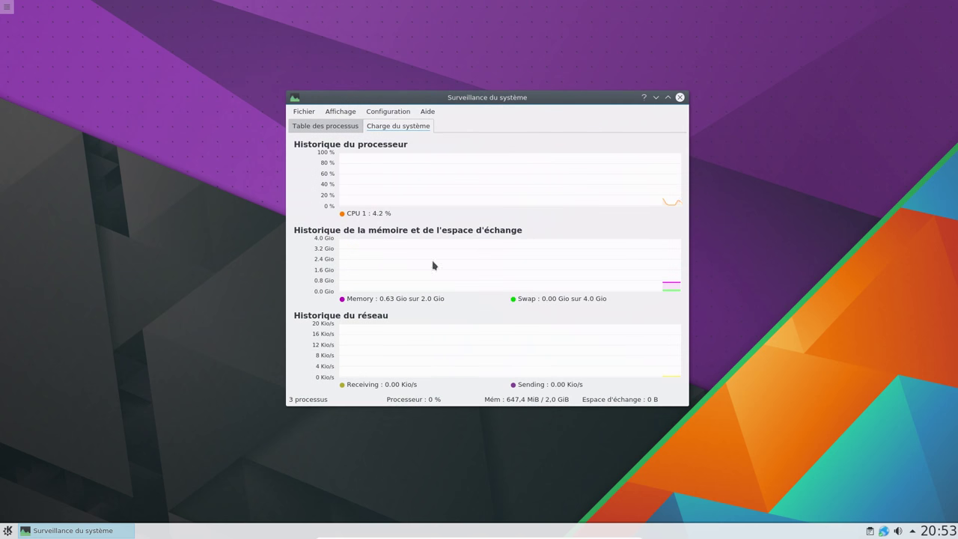
left_click(680, 98)
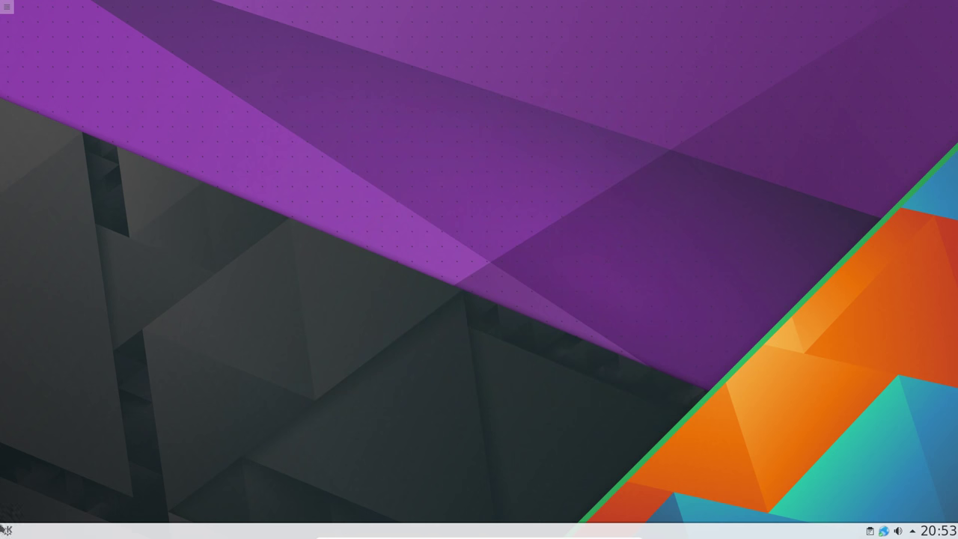
Launch the Mageia Control Center from the tools category and authenticate with the root password
left_click(4, 529)
mouse_move(51, 416)
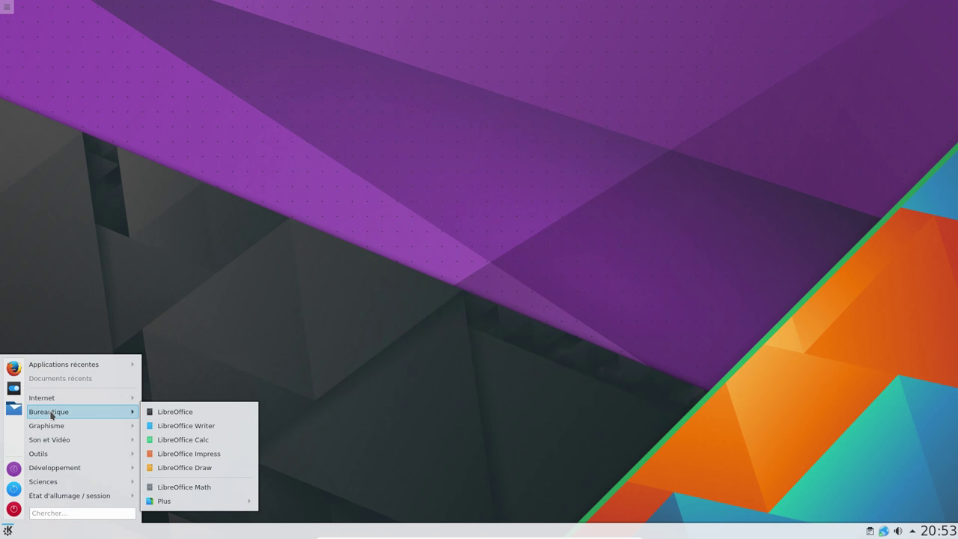
mouse_move(71, 465)
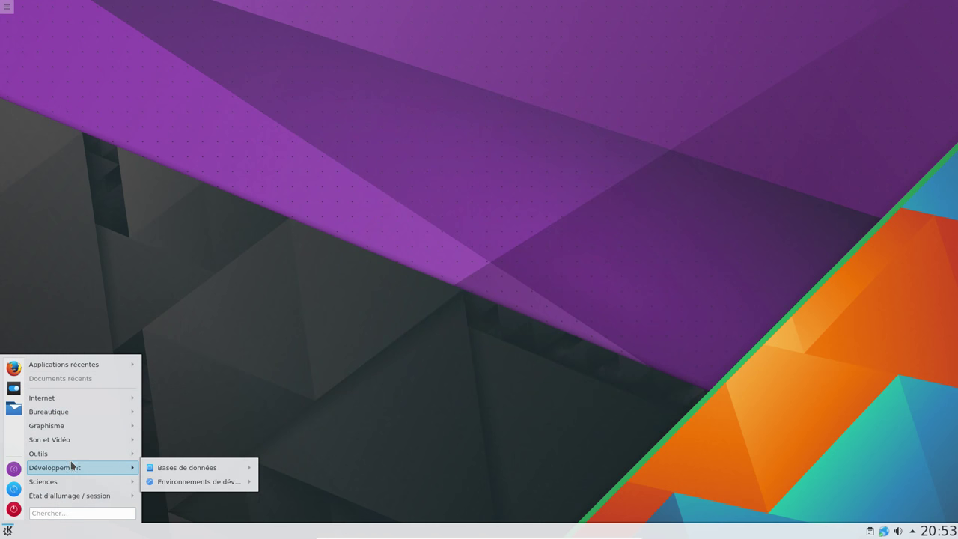
mouse_move(140, 454)
mouse_move(209, 396)
left_click(303, 396)
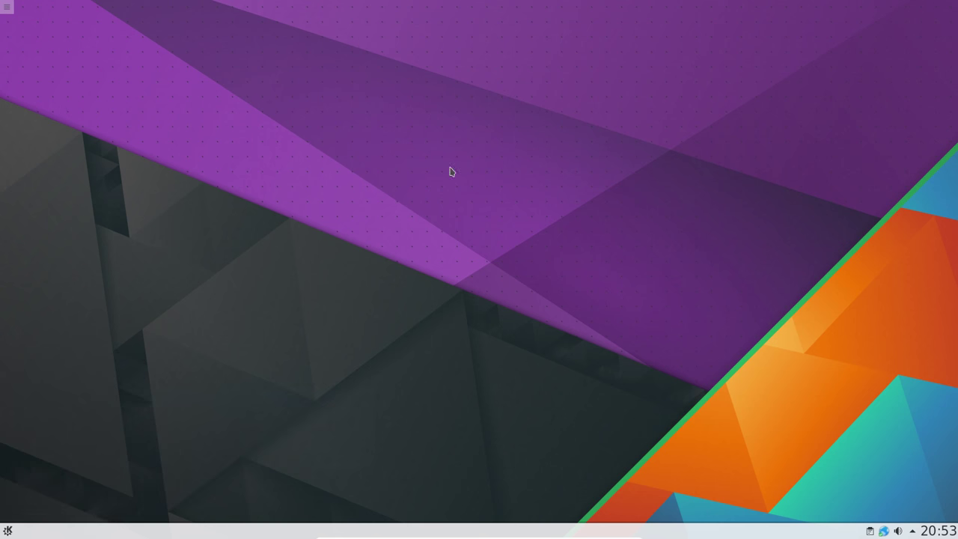
type("*********")
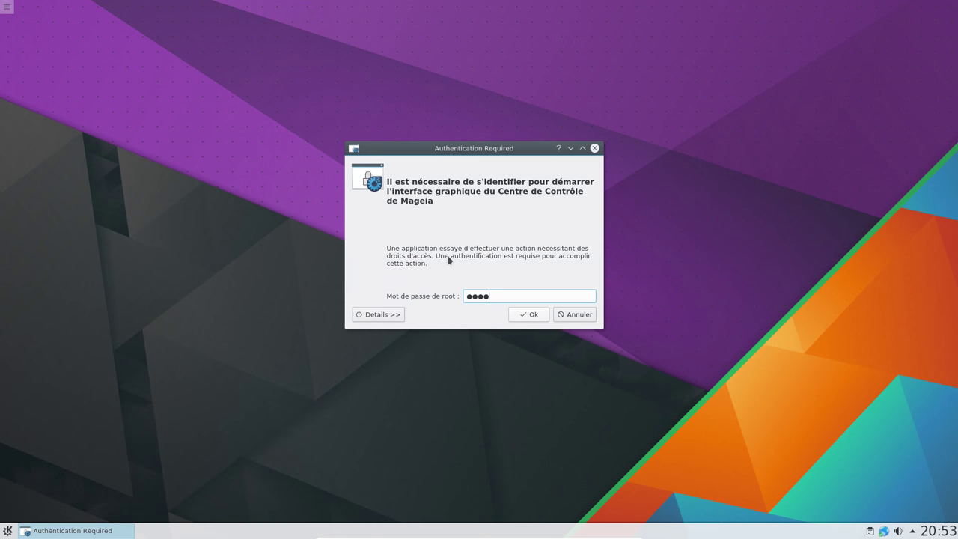
key("Return")
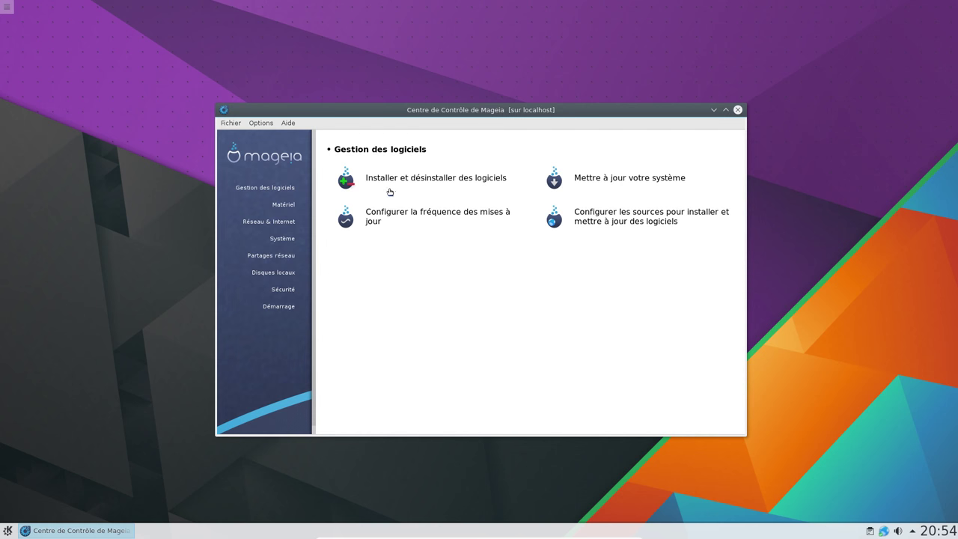
Start the system update tool and agree to contact the mirror without being asked next time
left_click(635, 180)
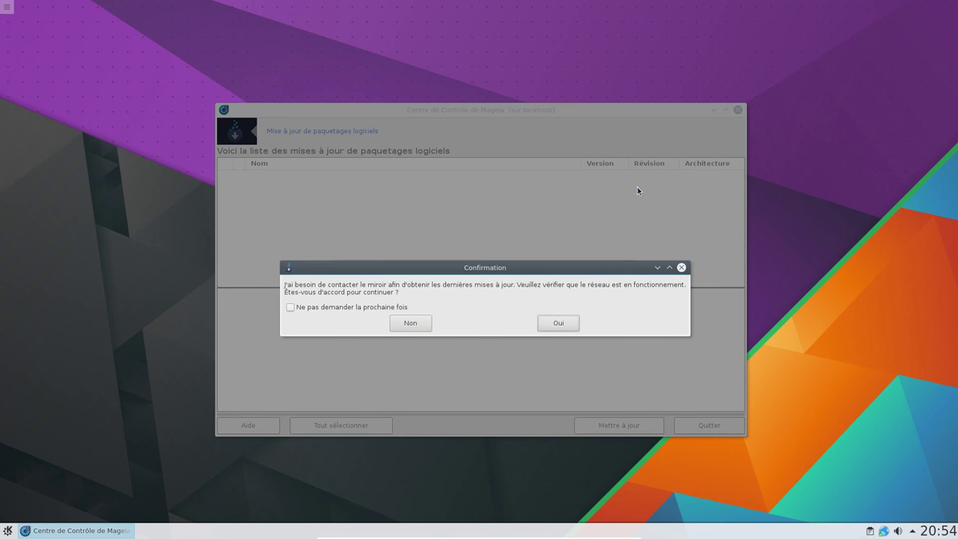
left_click(357, 313)
left_click(574, 326)
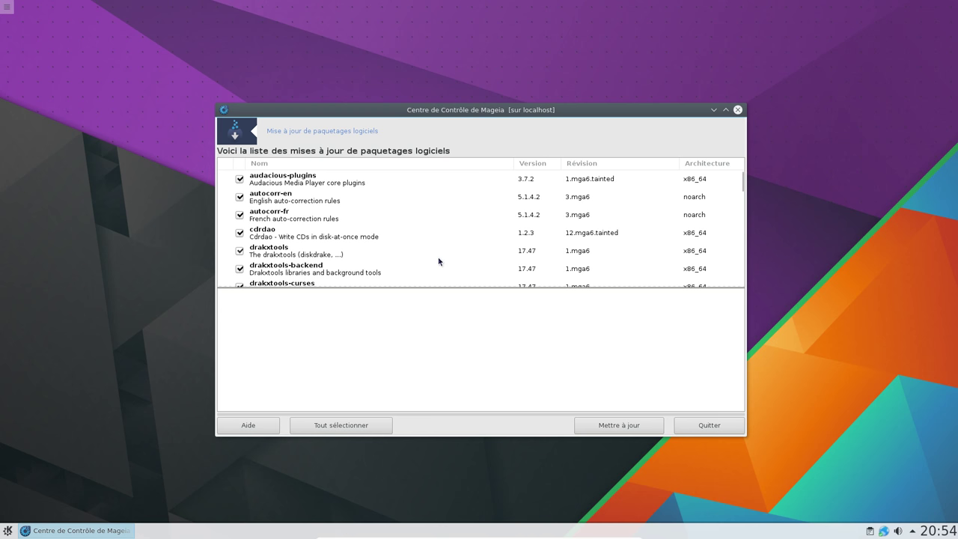
Review the list of available package updates and install all the selected ones, accepting the confirmation
scroll(439, 260, "down", 3)
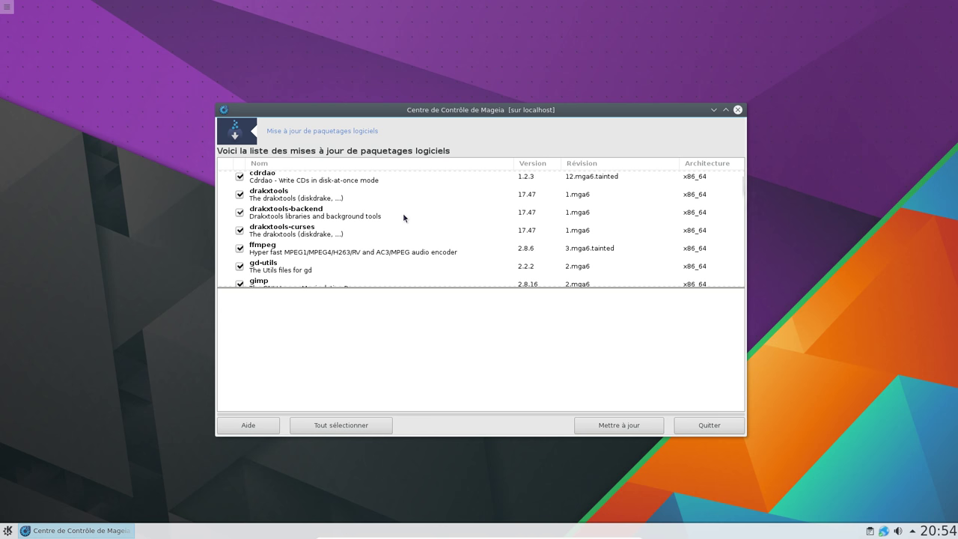
scroll(402, 217, "down", 3)
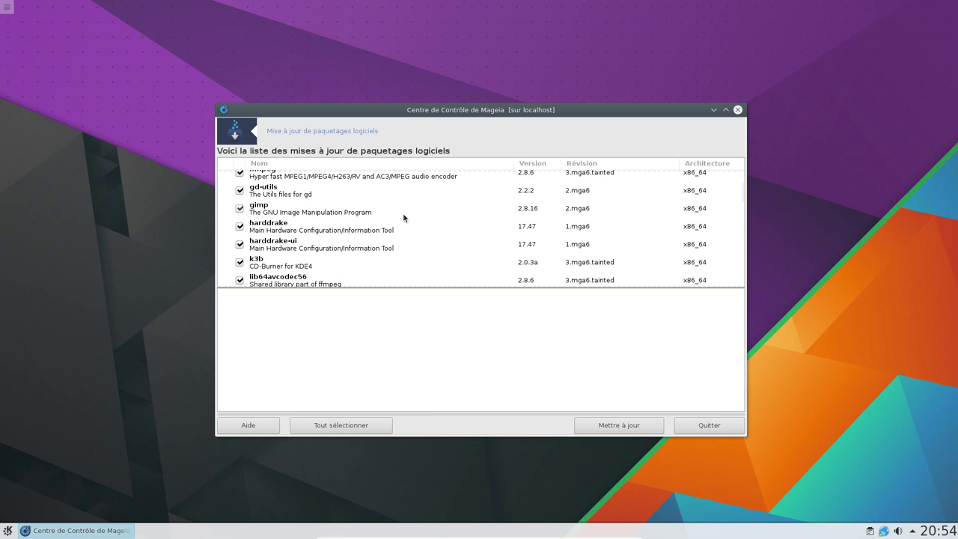
scroll(403, 216, "down", 6)
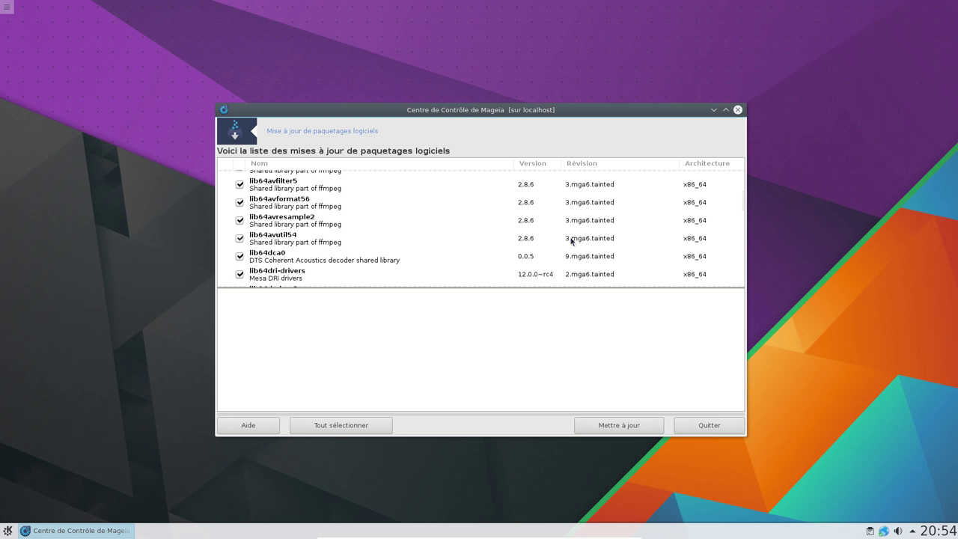
scroll(641, 250, "down", 5)
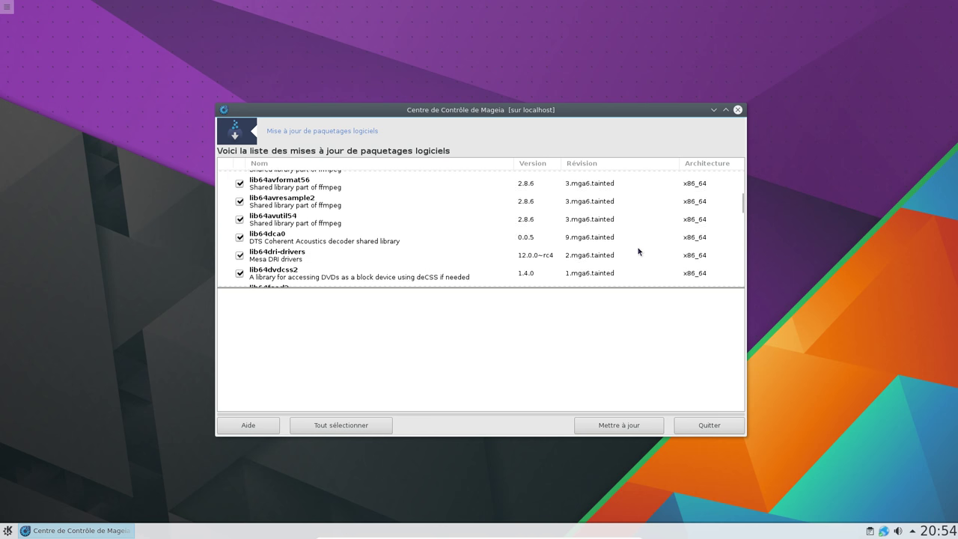
scroll(618, 246, "down", 8)
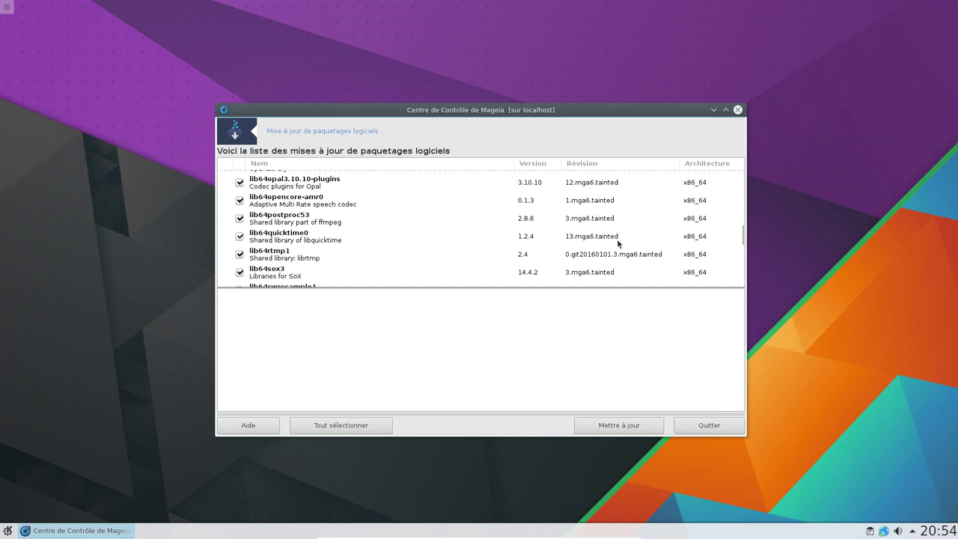
left_click_drag(743, 247, 743, 273)
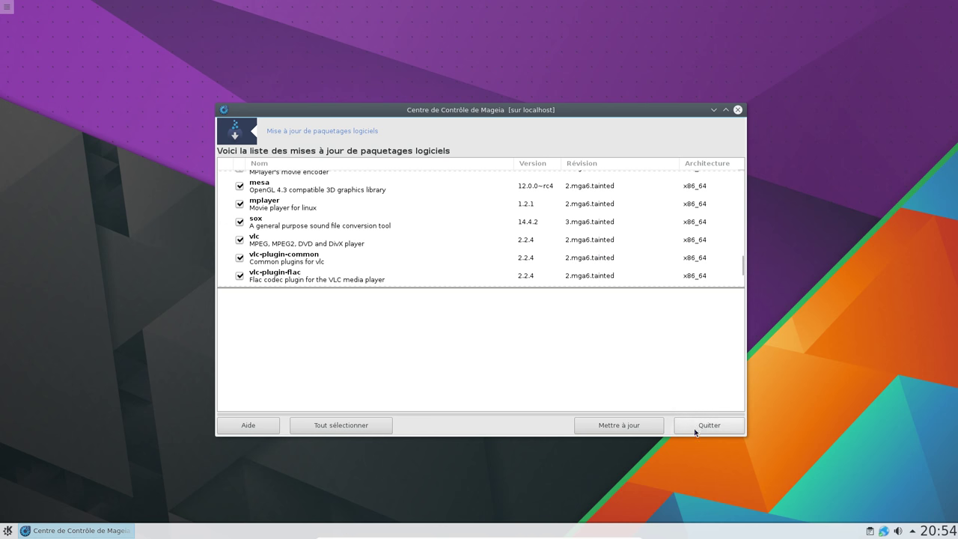
left_click(609, 423)
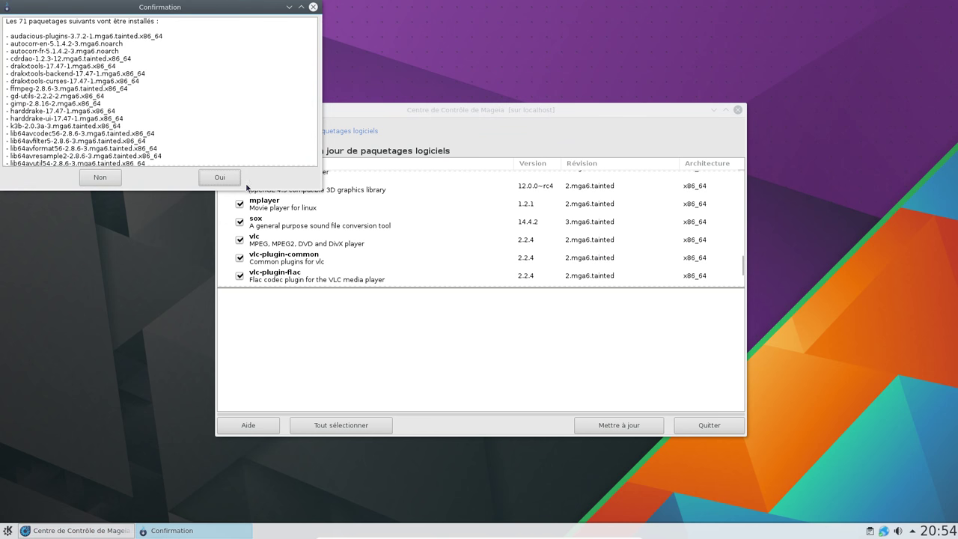
left_click(215, 179)
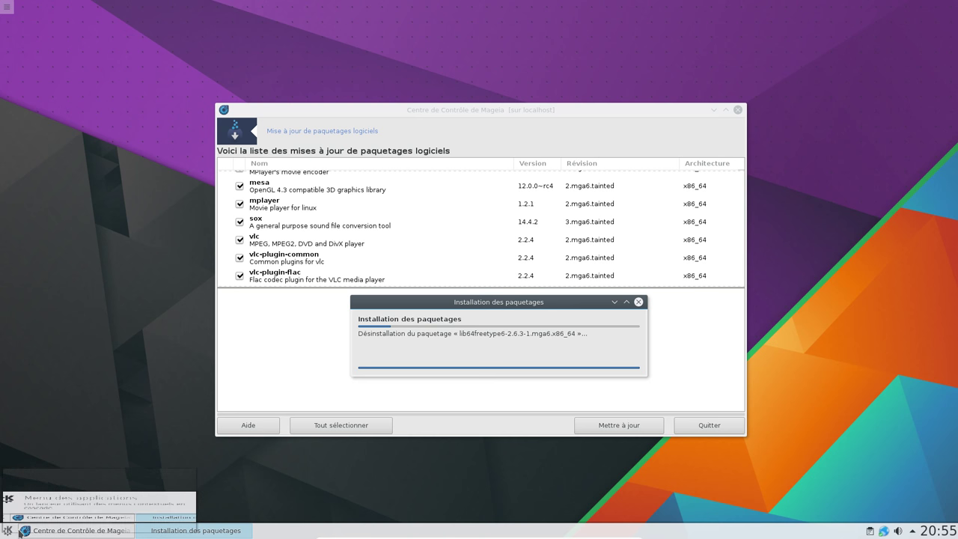
Search for kons to open Konsole, enlarge its text six times, and maximize the window
left_click(6, 529)
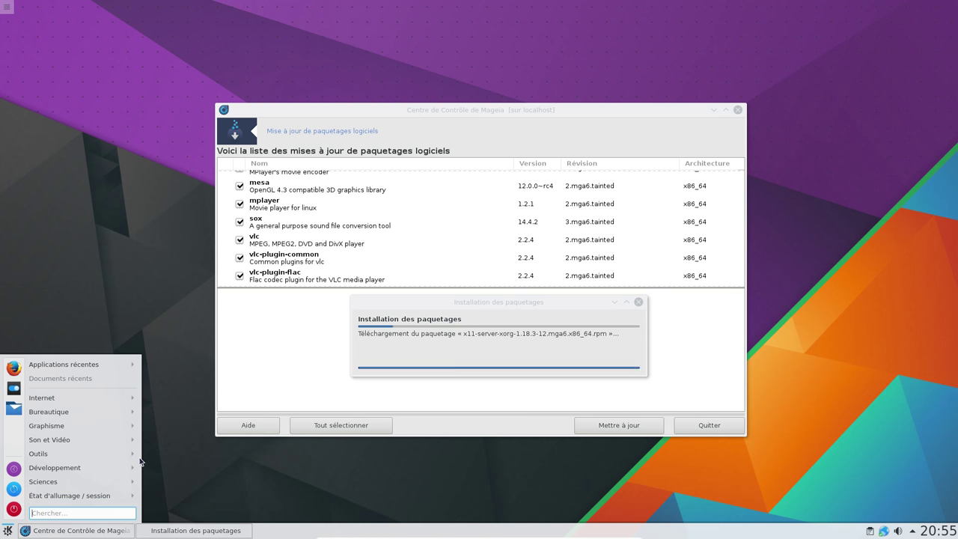
type("kons")
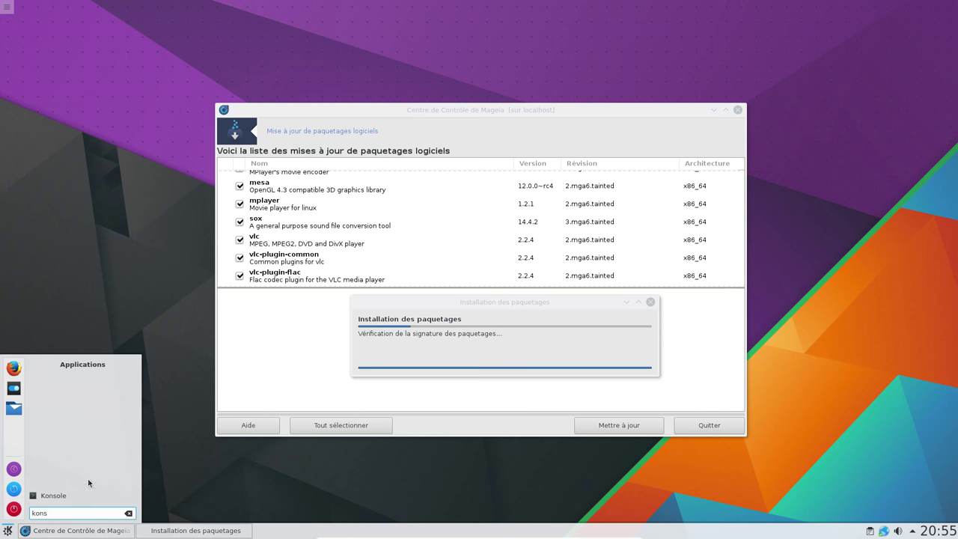
key("Return")
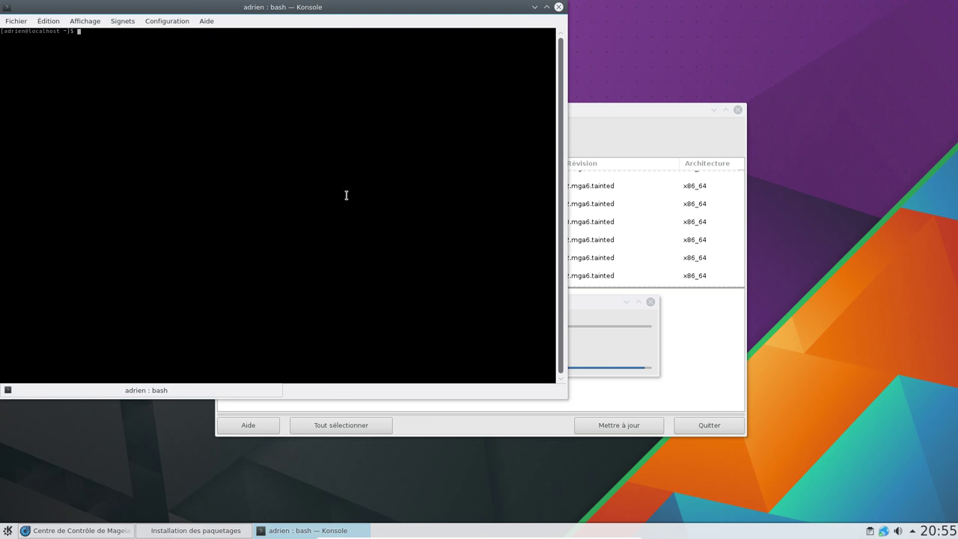
key("ctrl+plus")
key("ctrl+plus")
key("ctrl+plus")
key("ctrl+plus")
key("ctrl+plus")
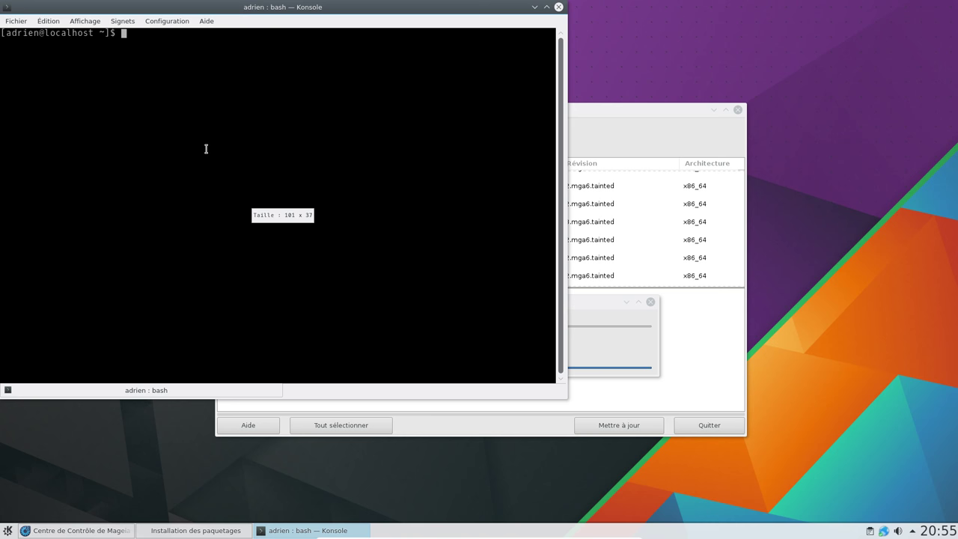
key("ctrl+plus")
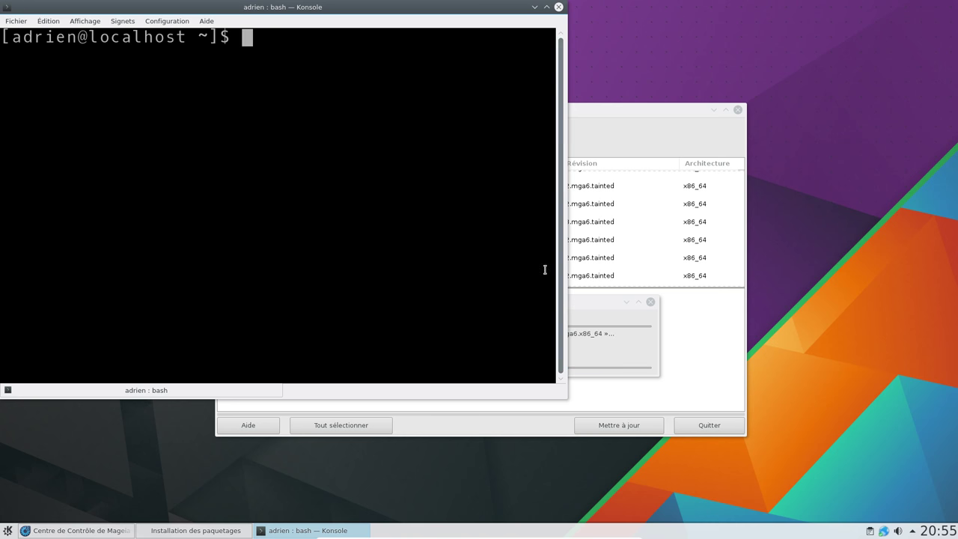
left_click(546, 7)
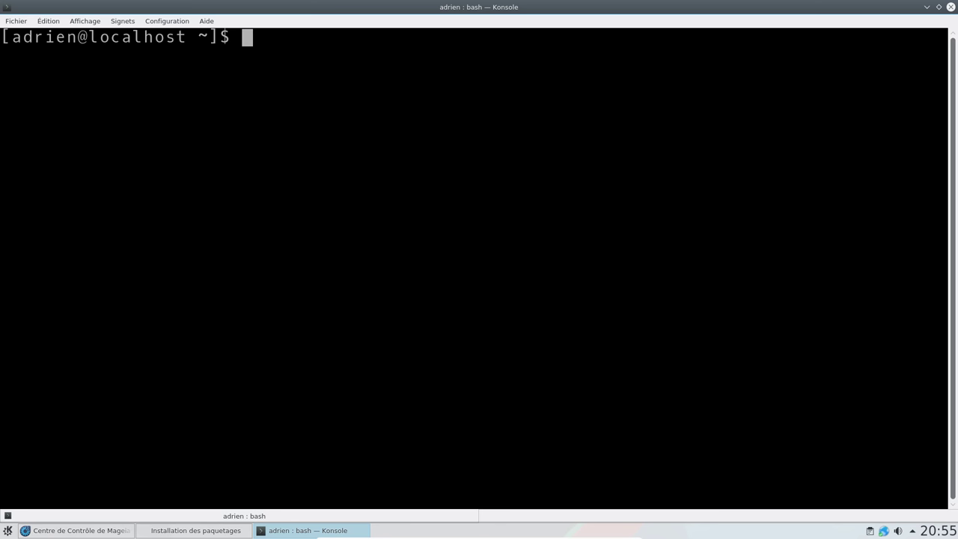
Query the available codec packages with "urpmq task-codec -ay" and close the terminal
type("urpmq t")
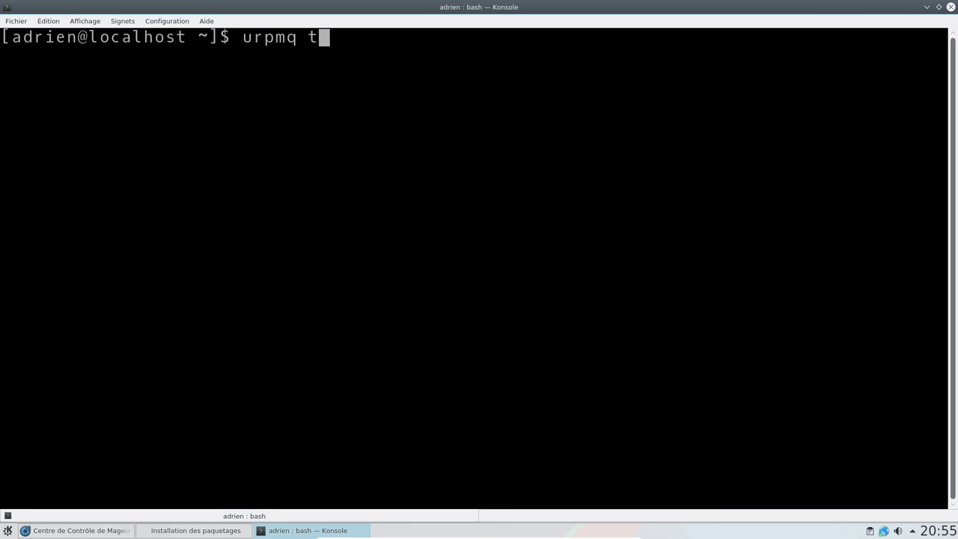
type("ask-codec")
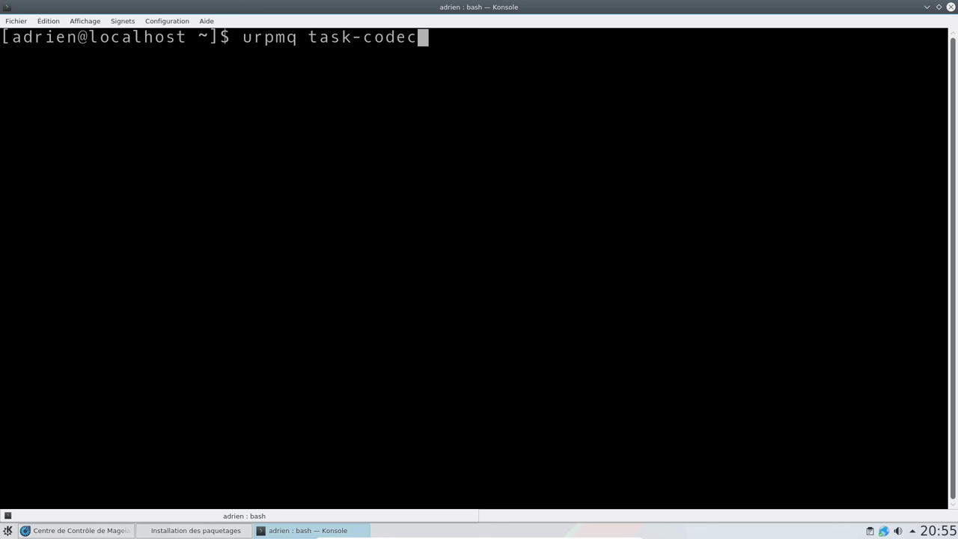
key("BackSpace")
type("c -ay")
key("Return")
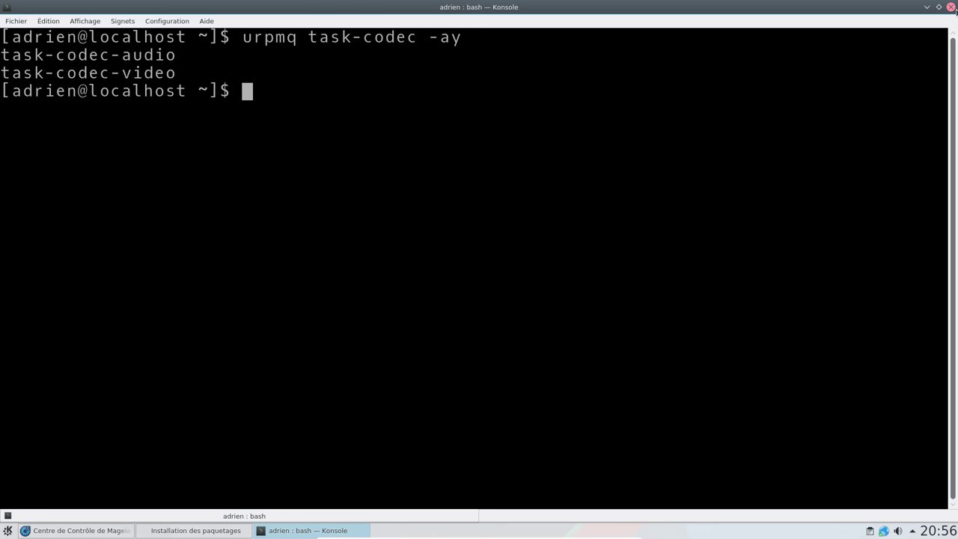
left_click(952, 8)
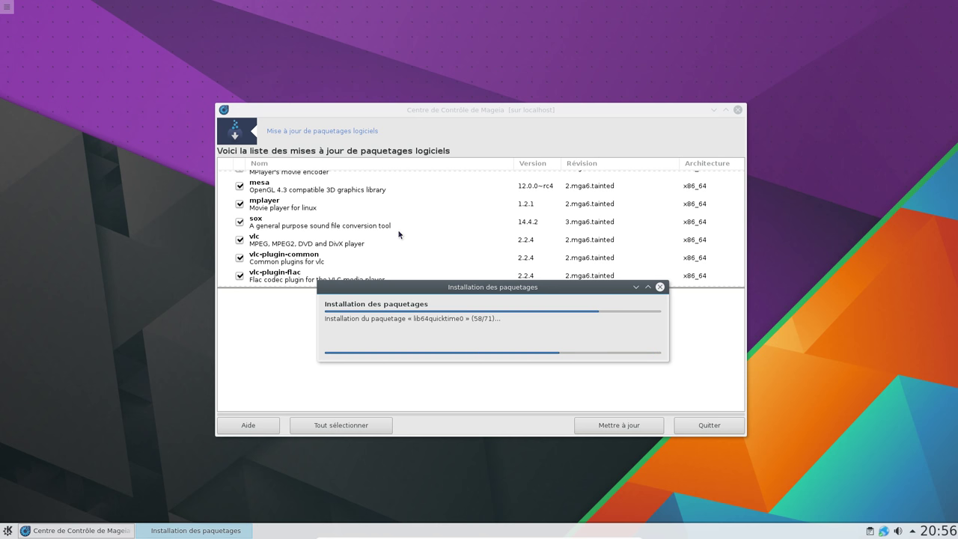
Move the package installation progress window off the update list and launch Firefox from the application favourites
left_click_drag(383, 288, 378, 321)
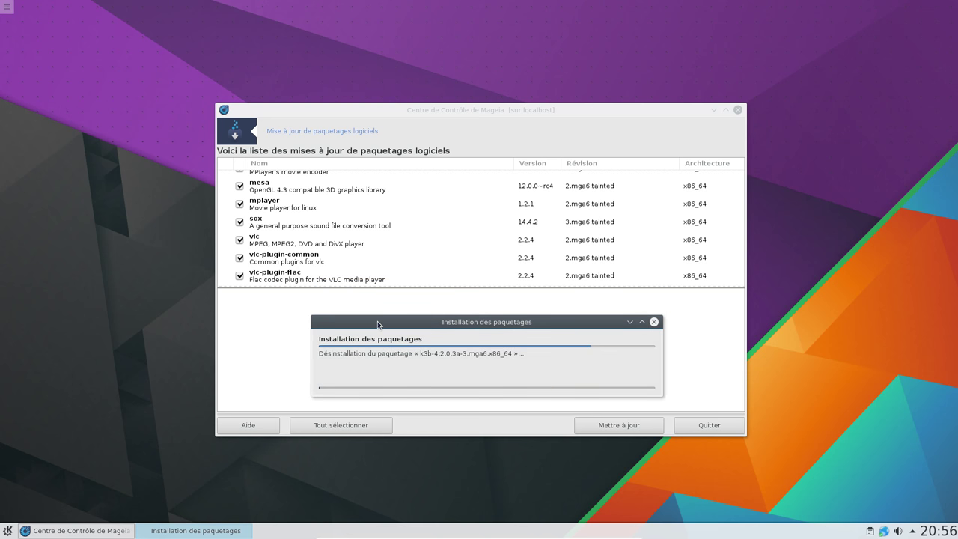
left_click(8, 530)
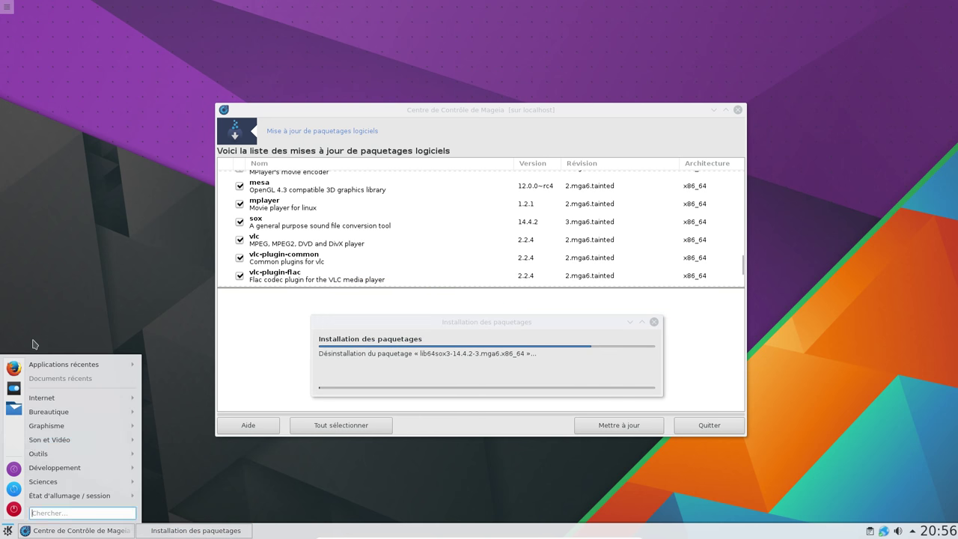
left_click(12, 370)
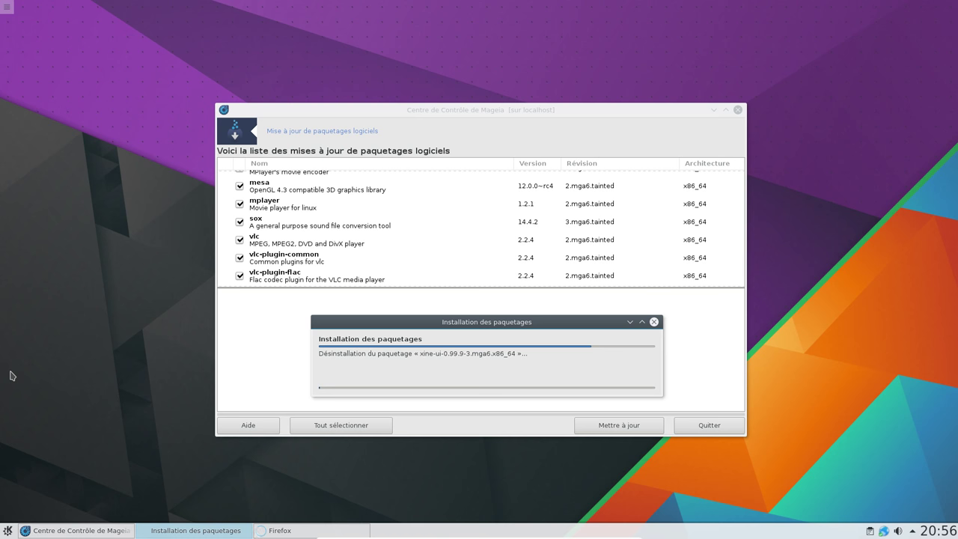